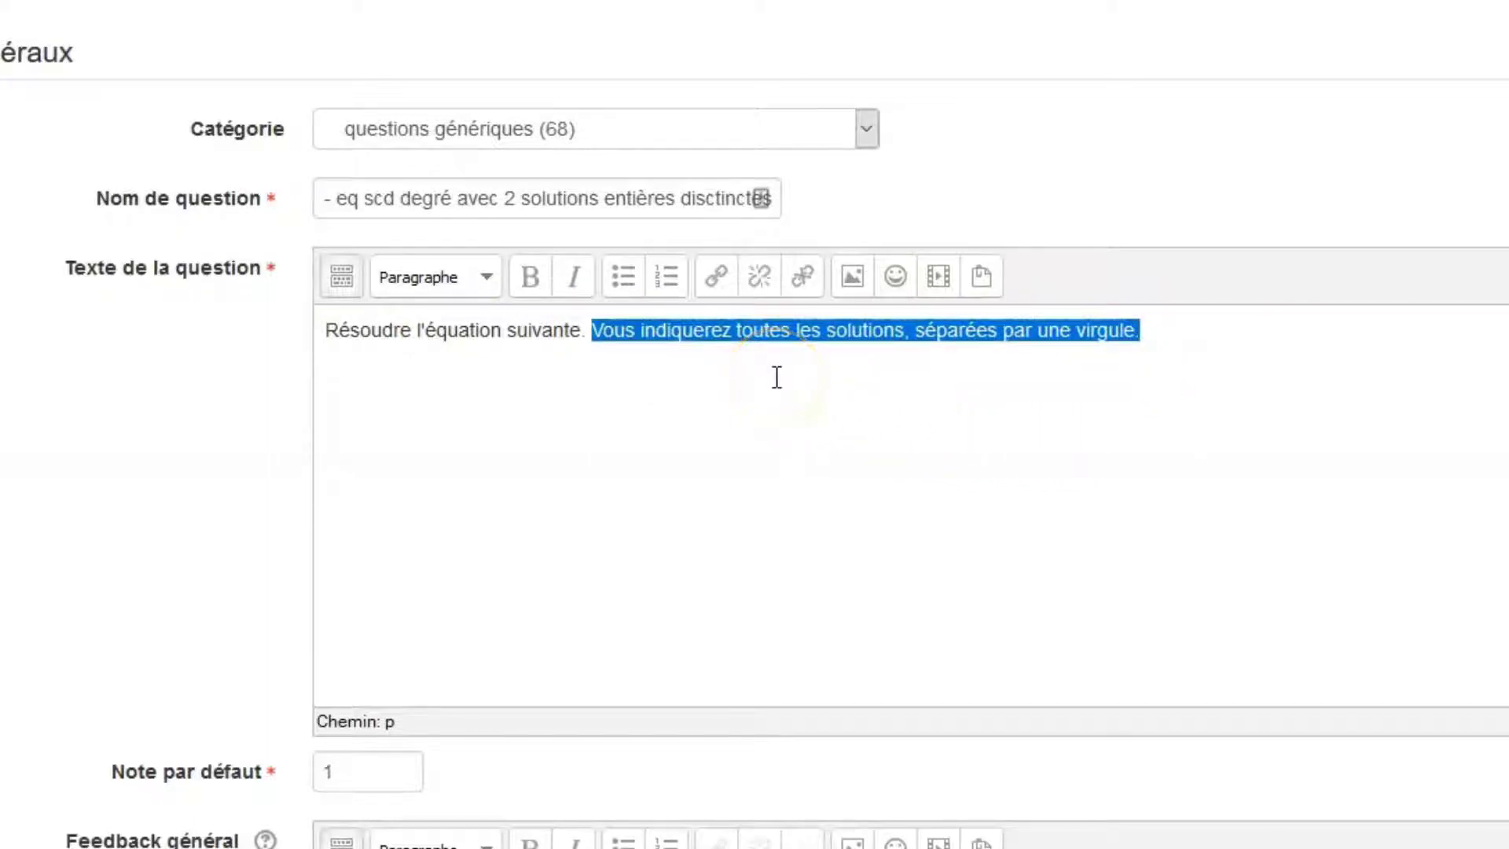
# Insert the formula #poly = 0 on a new line below the instruction in the question text.
pyautogui.click(726, 371)
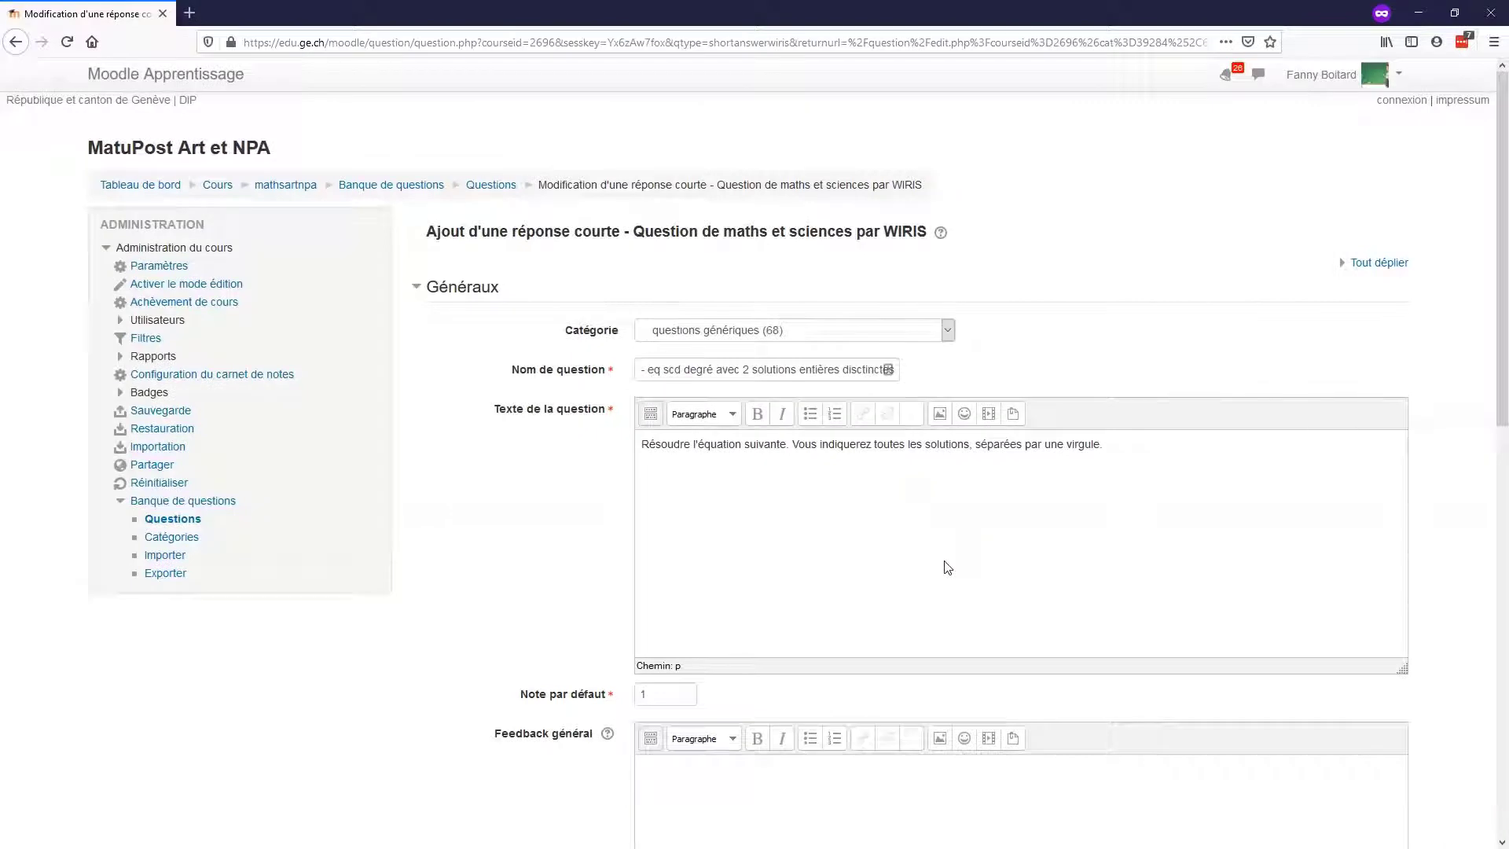
pyautogui.click(652, 414)
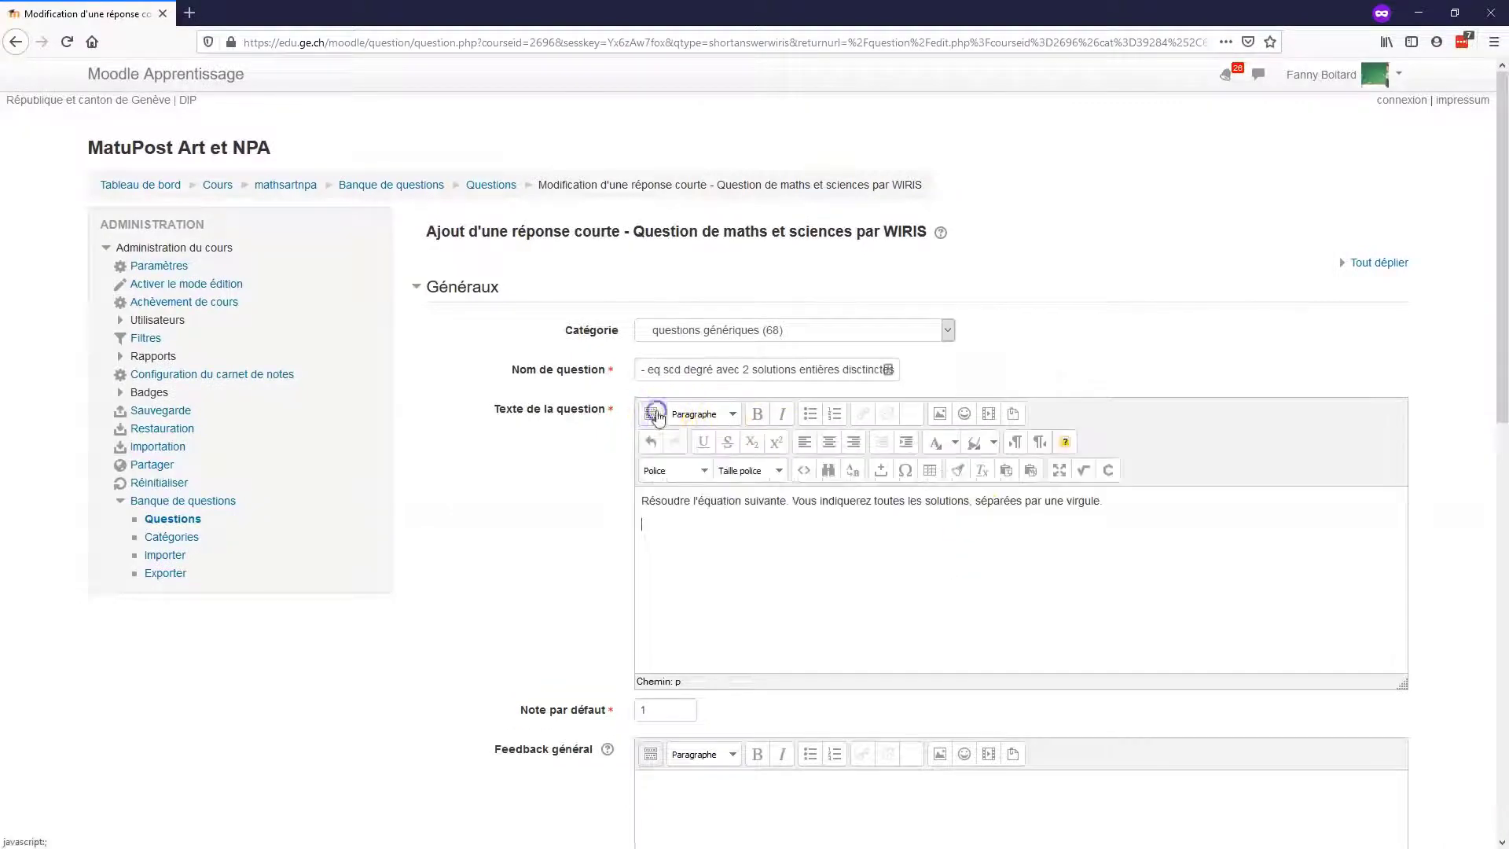
pyautogui.click(1083, 471)
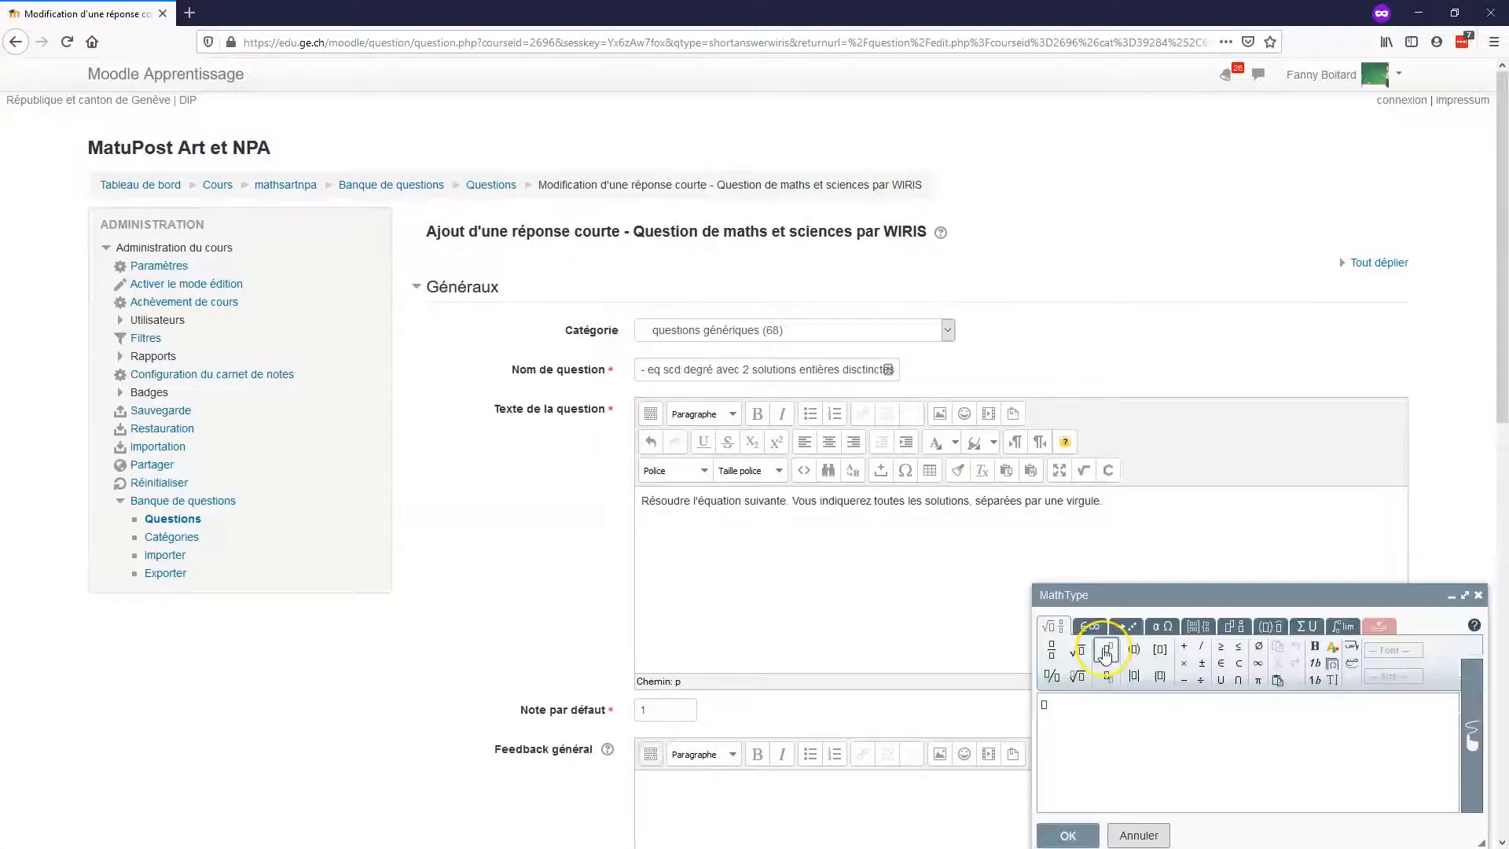
pyautogui.click(1105, 652)
pyautogui.write('pol')
pyautogui.write('y=')
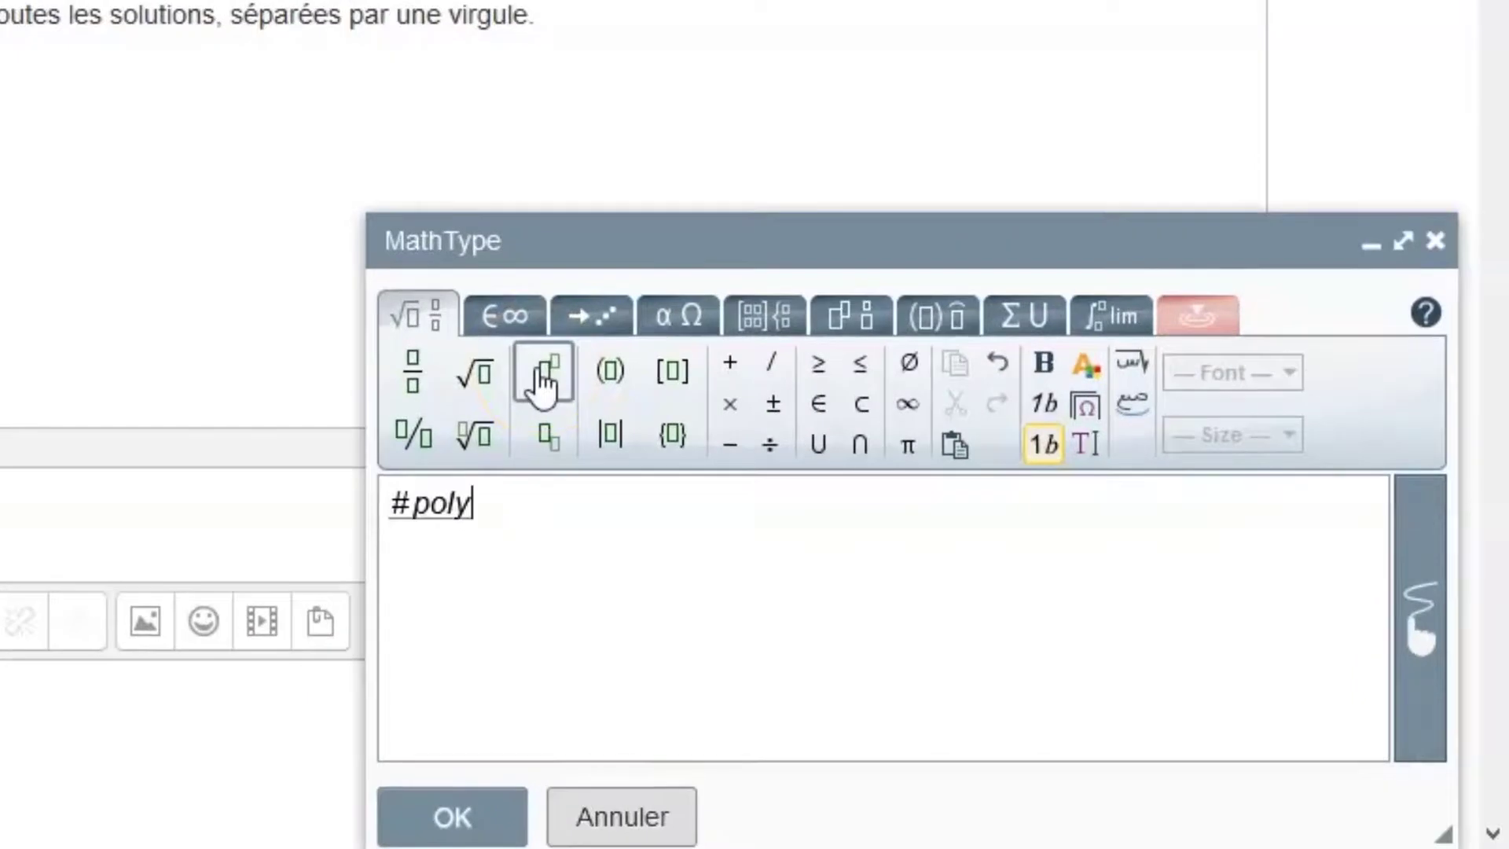
pyautogui.write('0')
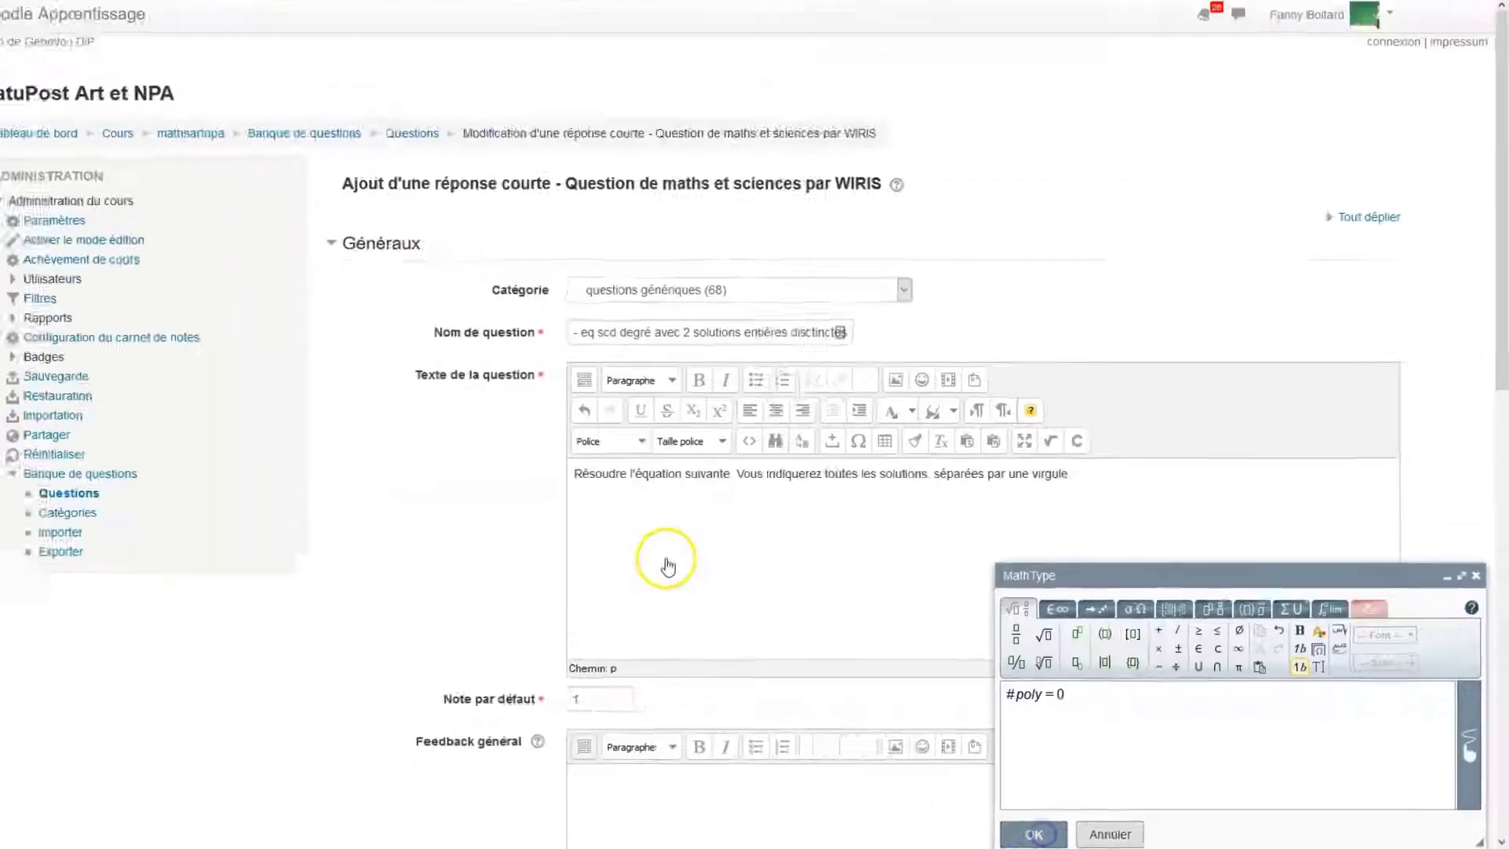
# Open the Wiris editor for Réponse 1 and enter x1,x2 as the correct answer.
pyautogui.scroll(-6, 774, 575)
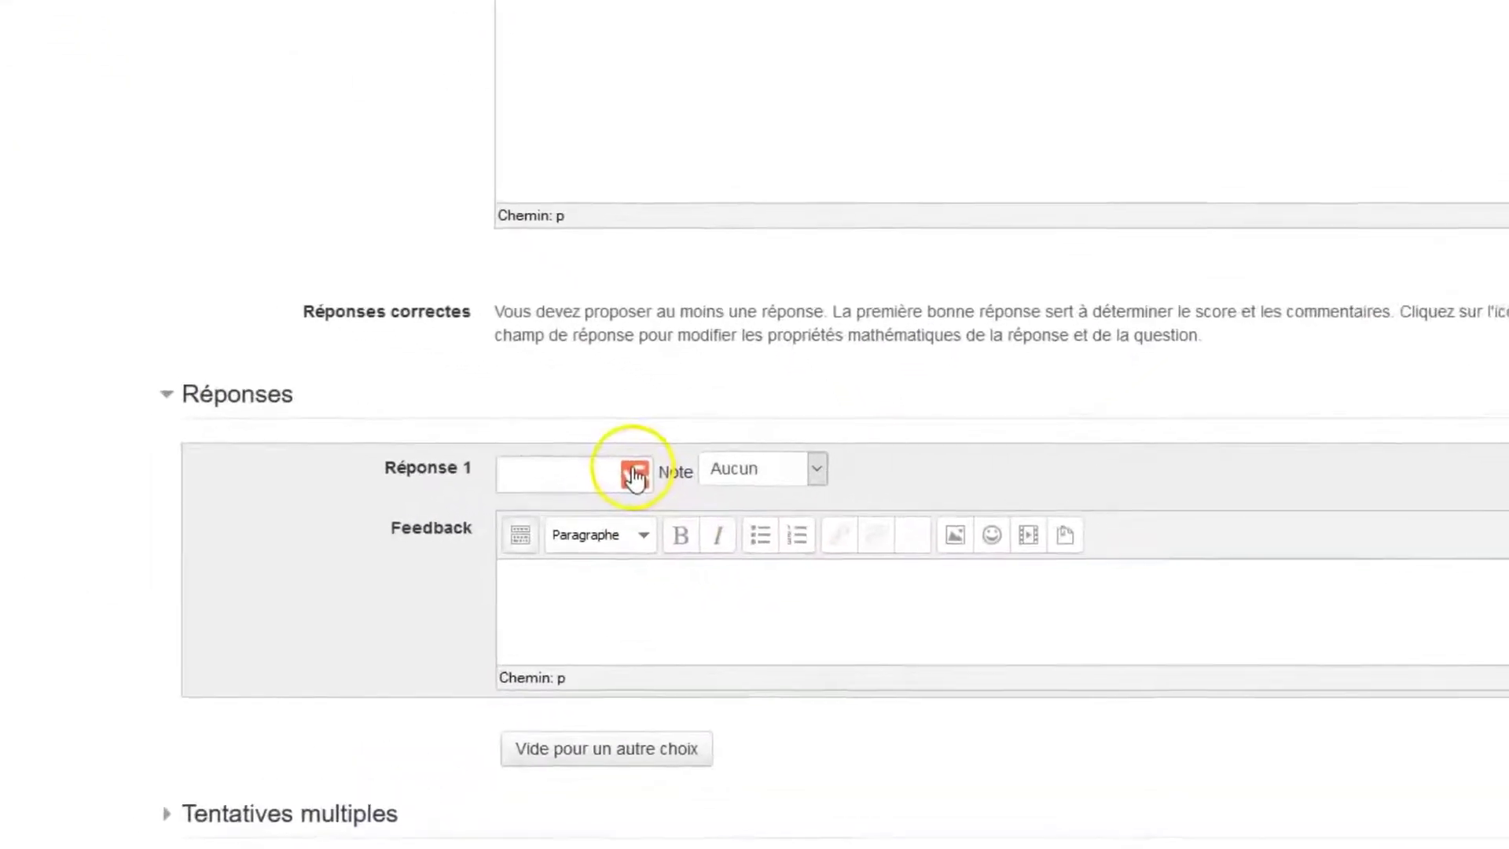
pyautogui.click(727, 618)
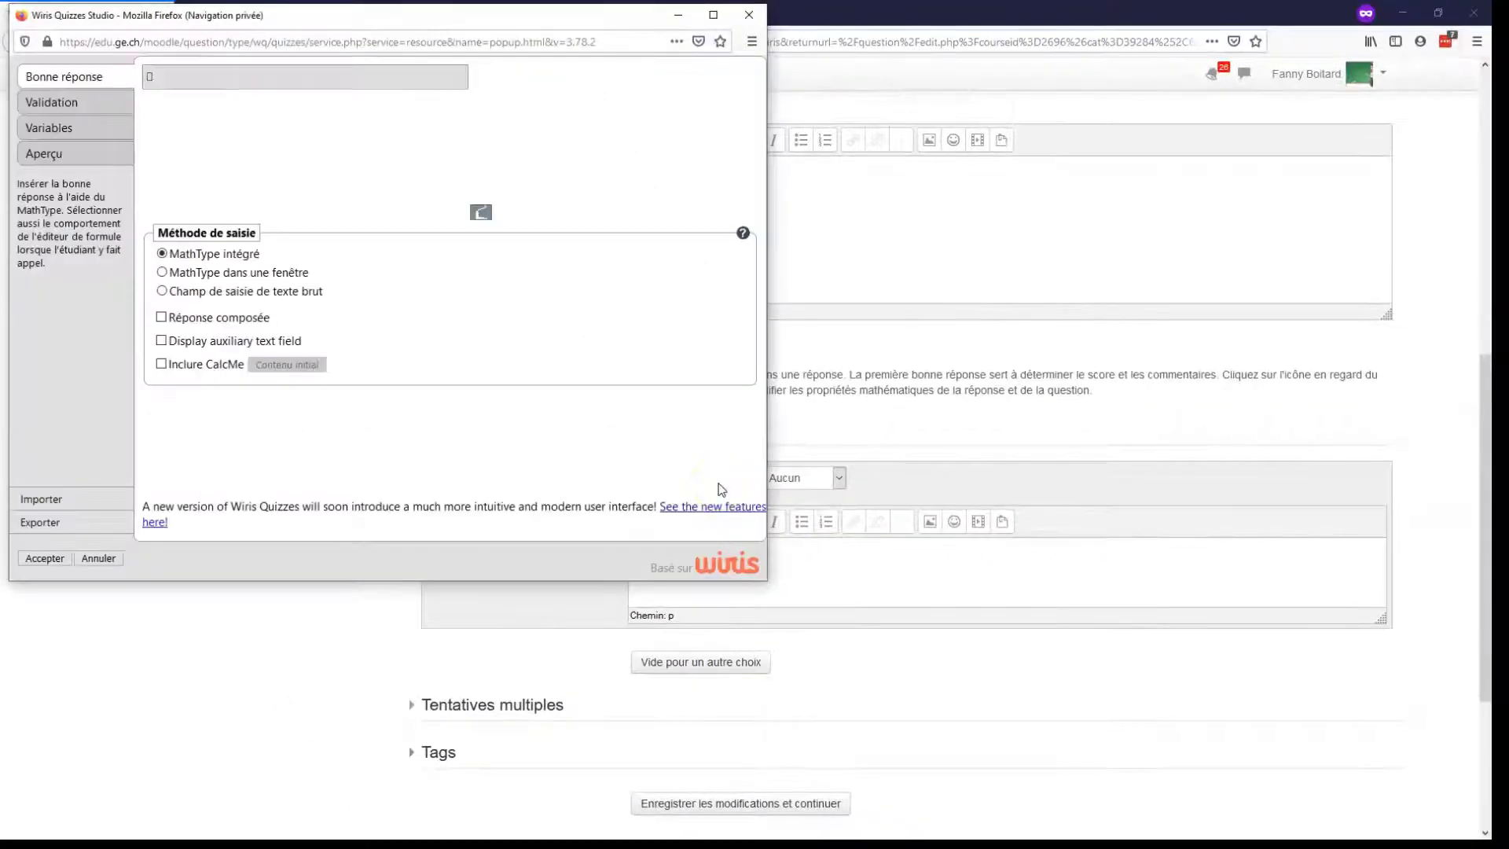
pyautogui.click(215, 123)
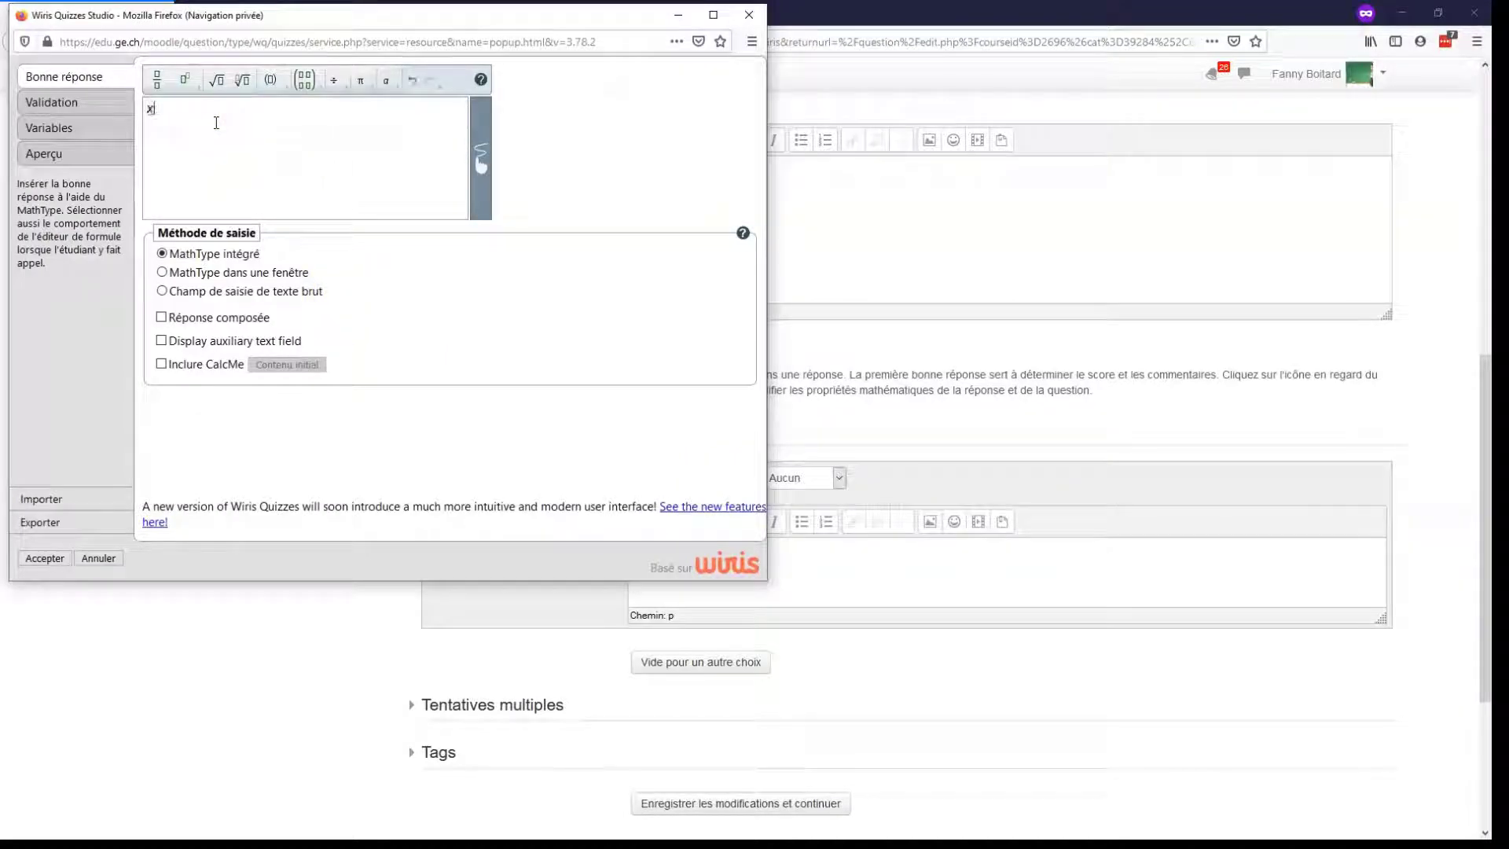
pyautogui.write('x1,x2')
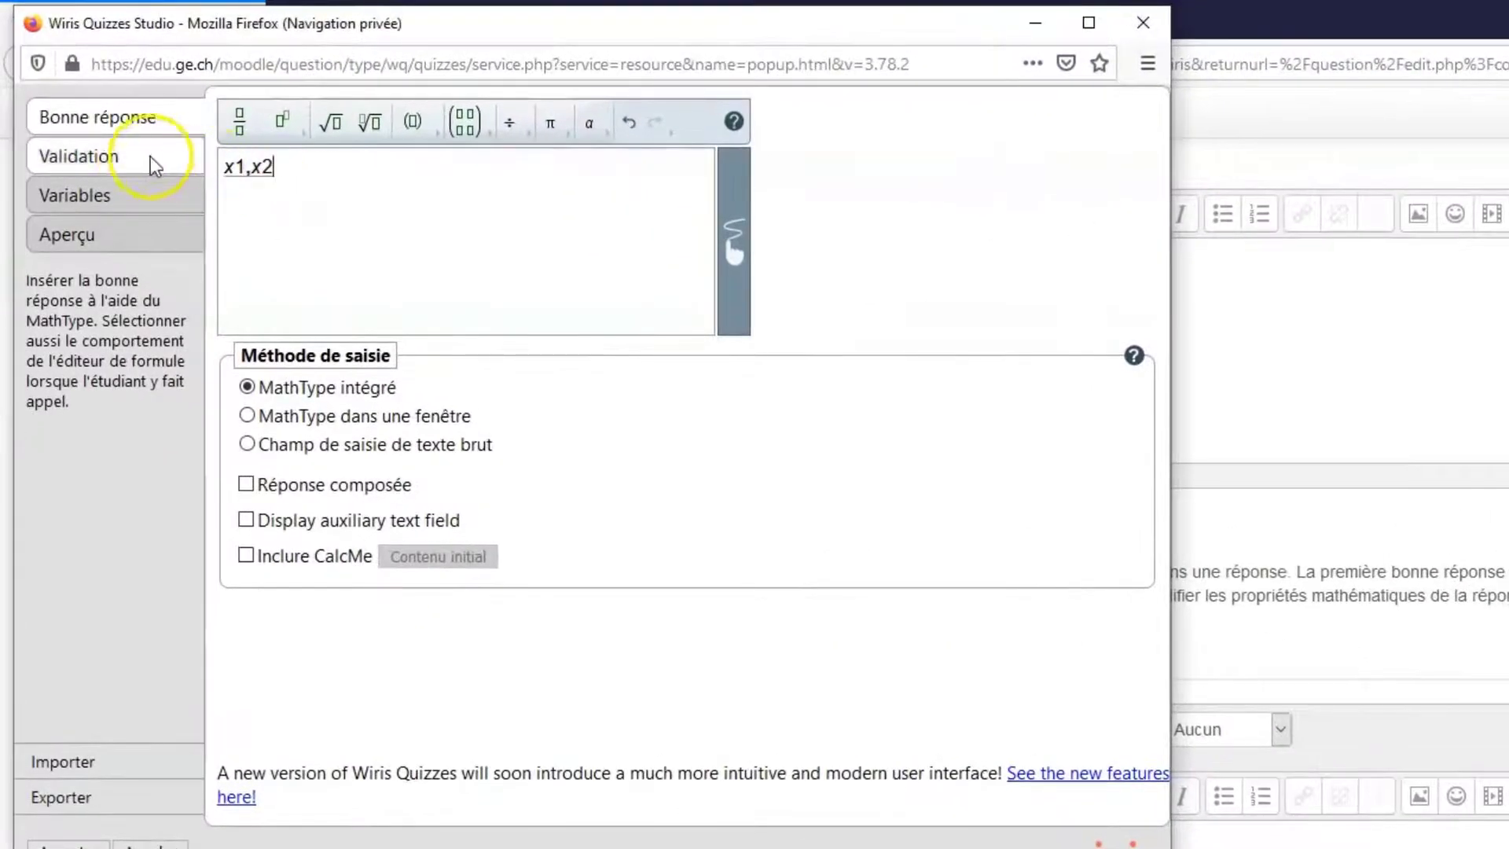
# In the general validation options, keep lists allowed but remove the requirement that lists use braces.
pyautogui.click(132, 150)
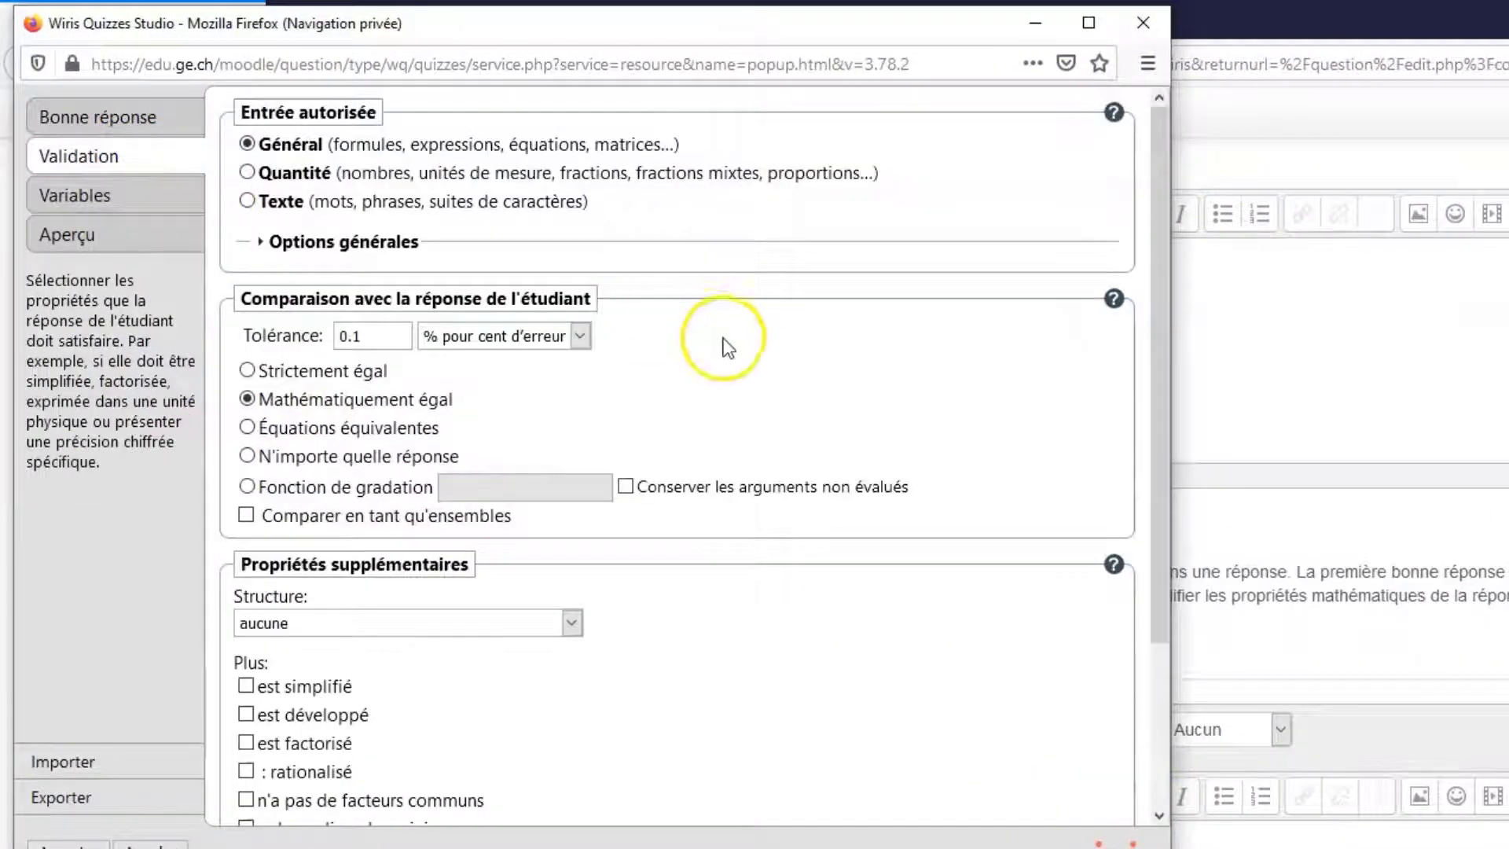
pyautogui.click(298, 242)
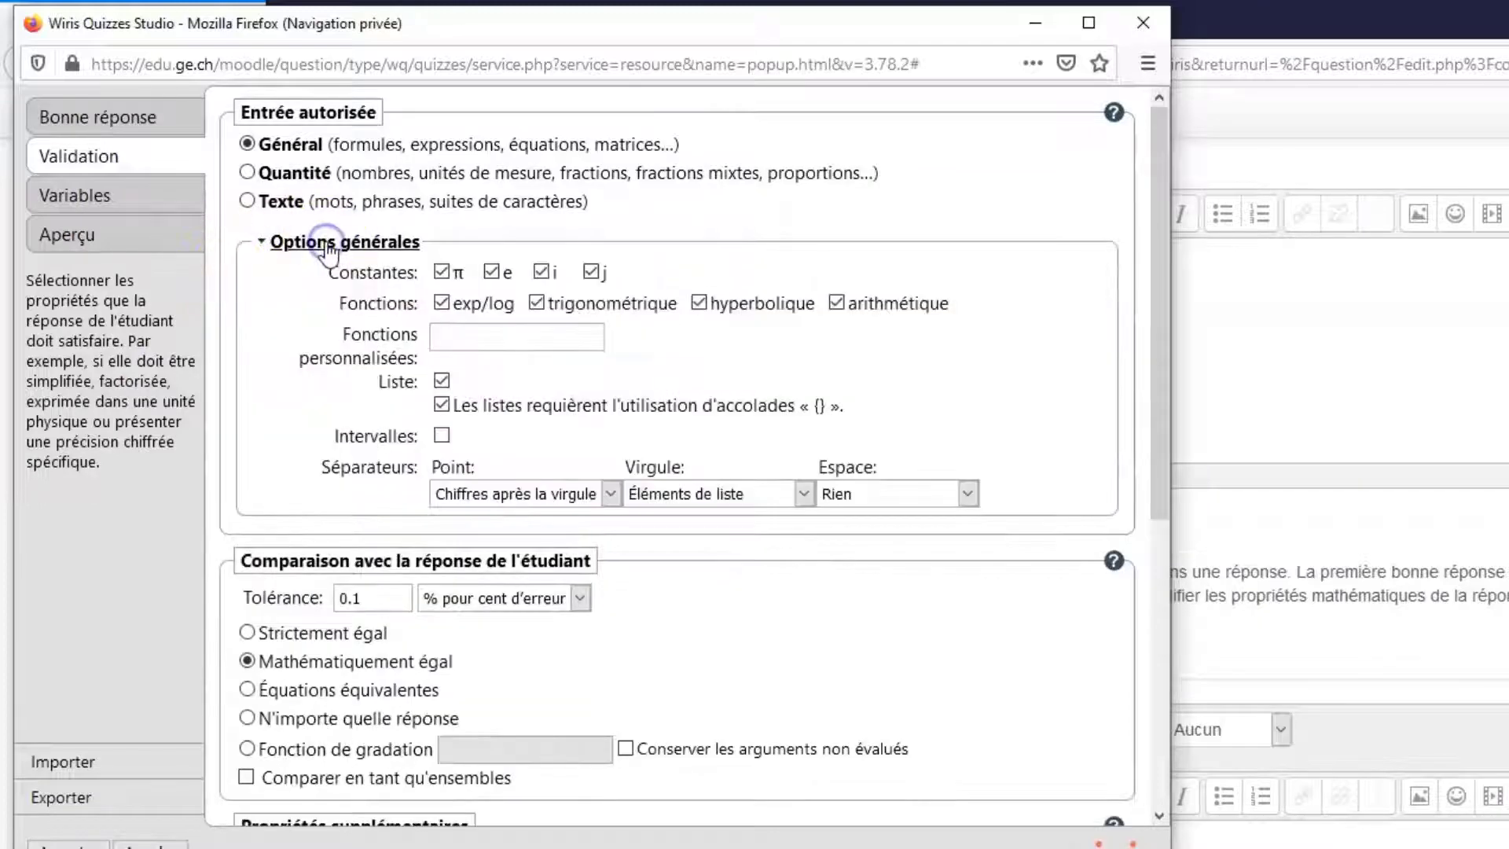
pyautogui.click(1087, 21)
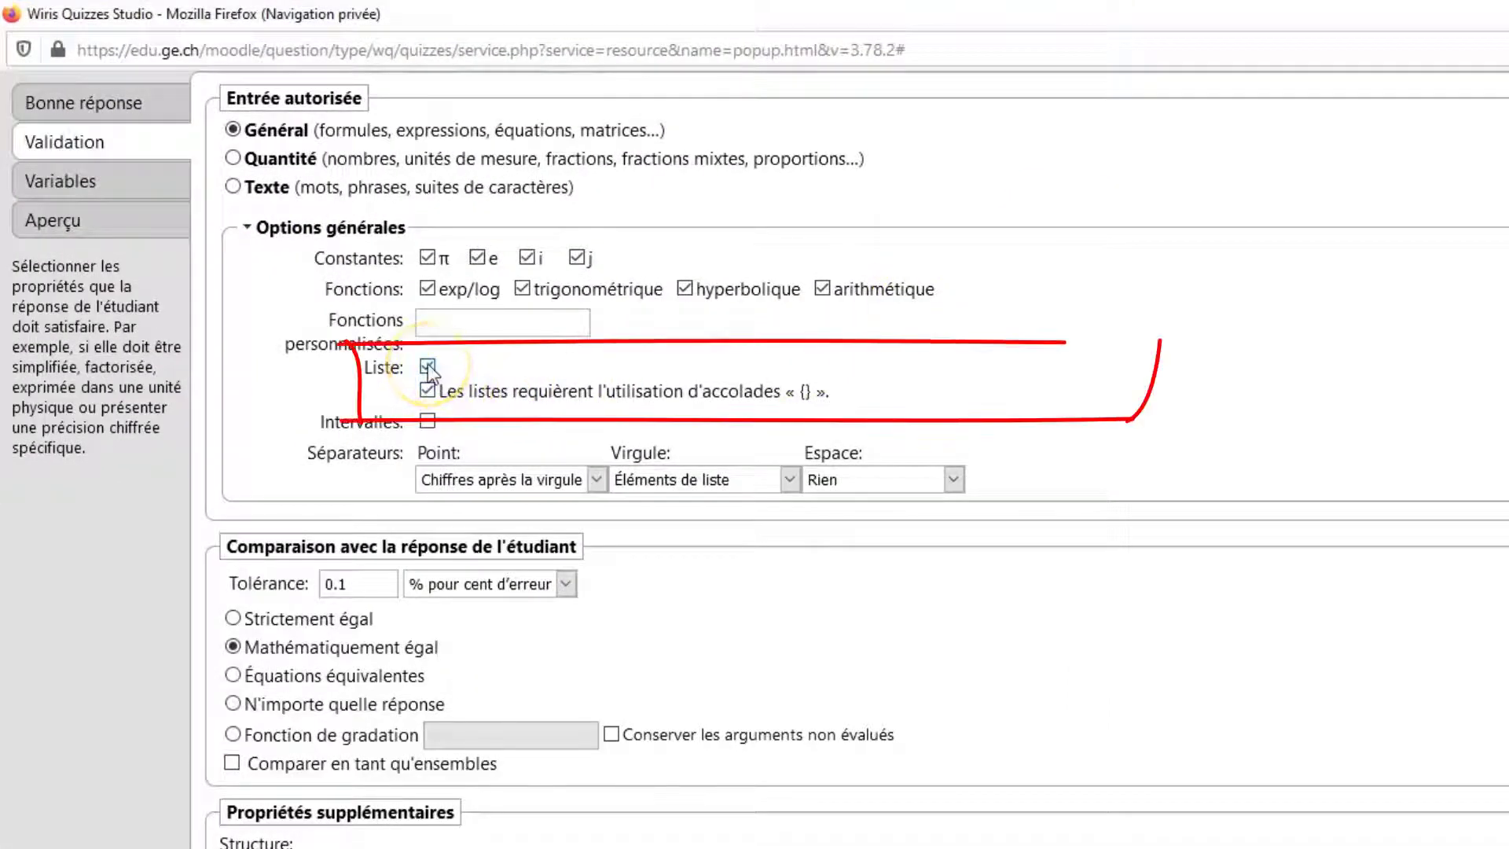
pyautogui.click(426, 391)
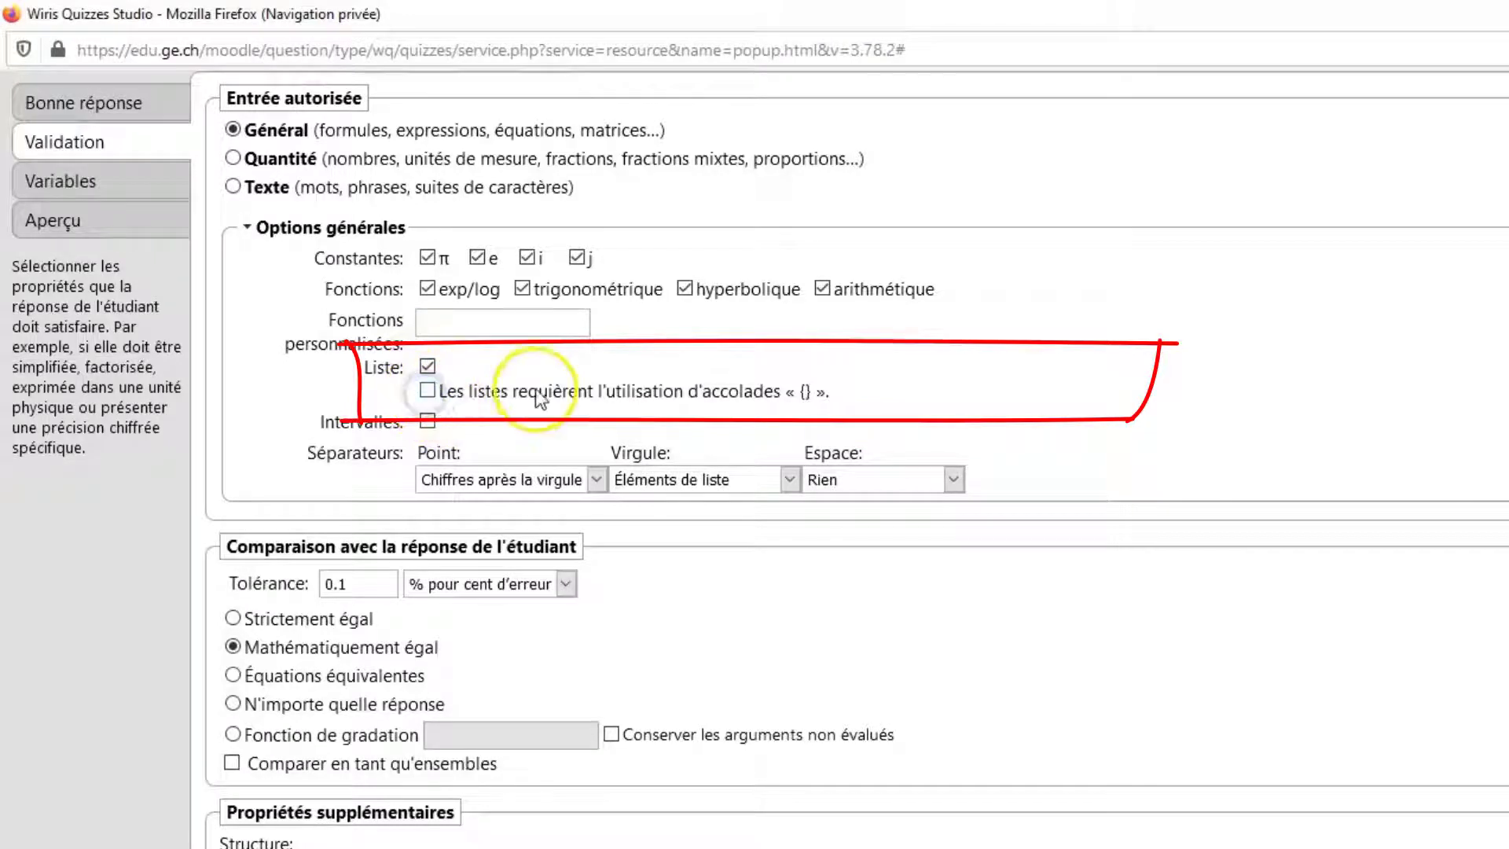
# Keep the comma as a list-element separator and set the space separator to Éléments de liste.
pyautogui.click(705, 479)
pyautogui.click(705, 478)
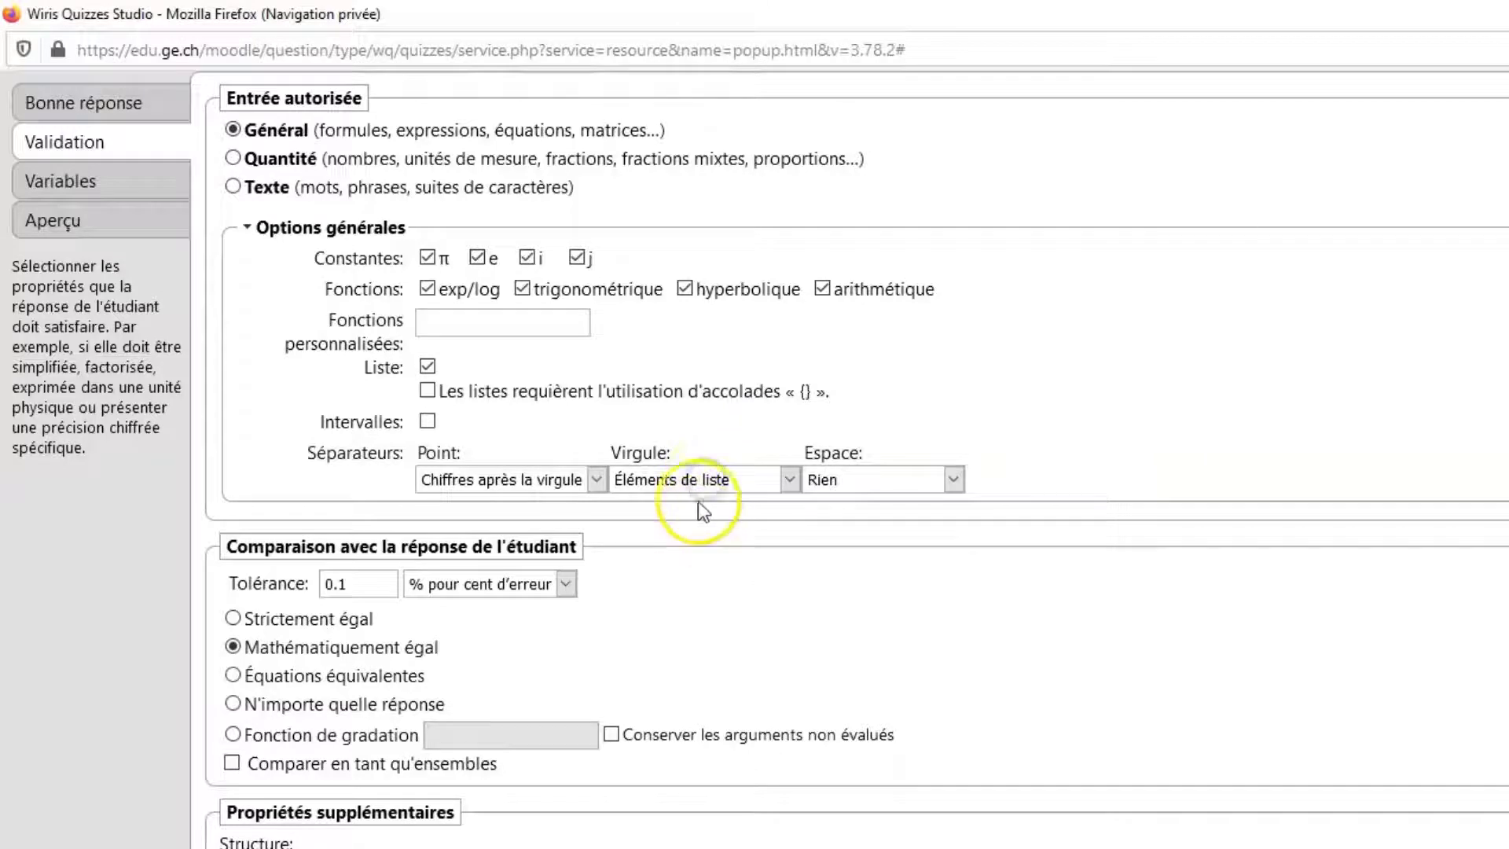
pyautogui.click(853, 481)
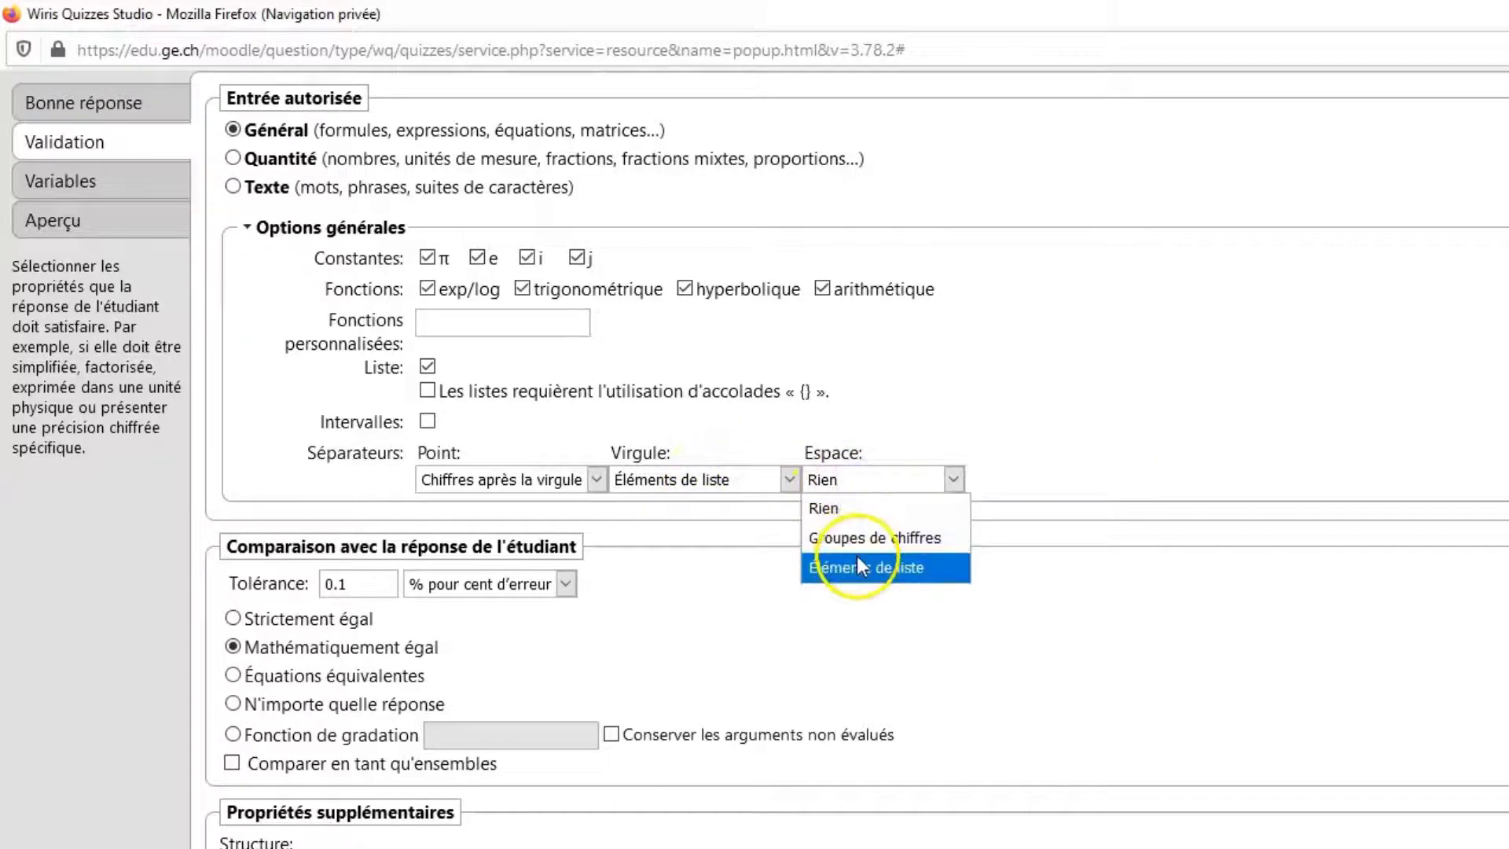
pyautogui.click(892, 586)
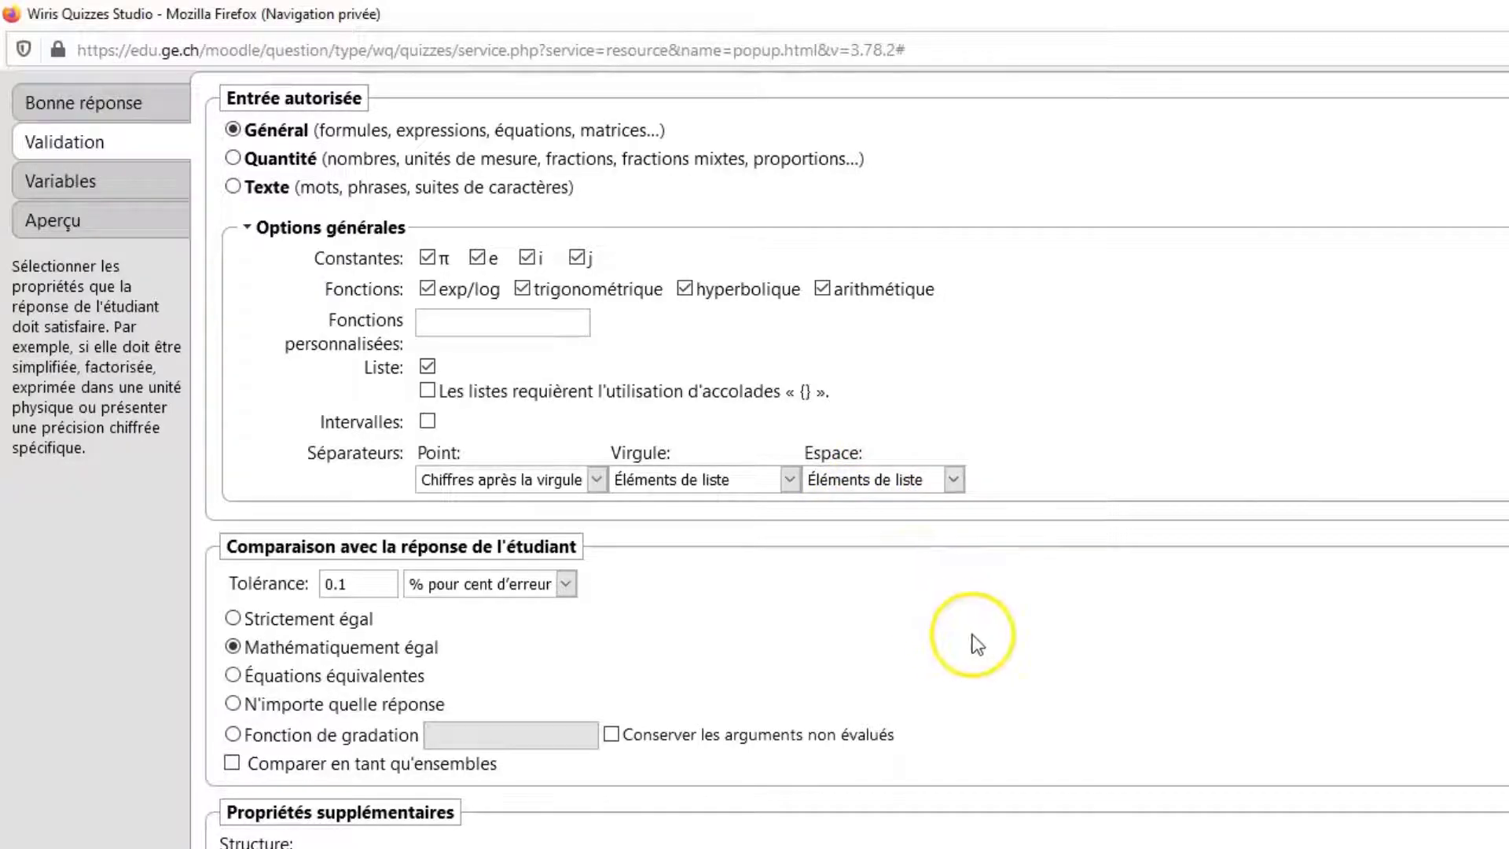
pyautogui.scroll(-1, 975, 643)
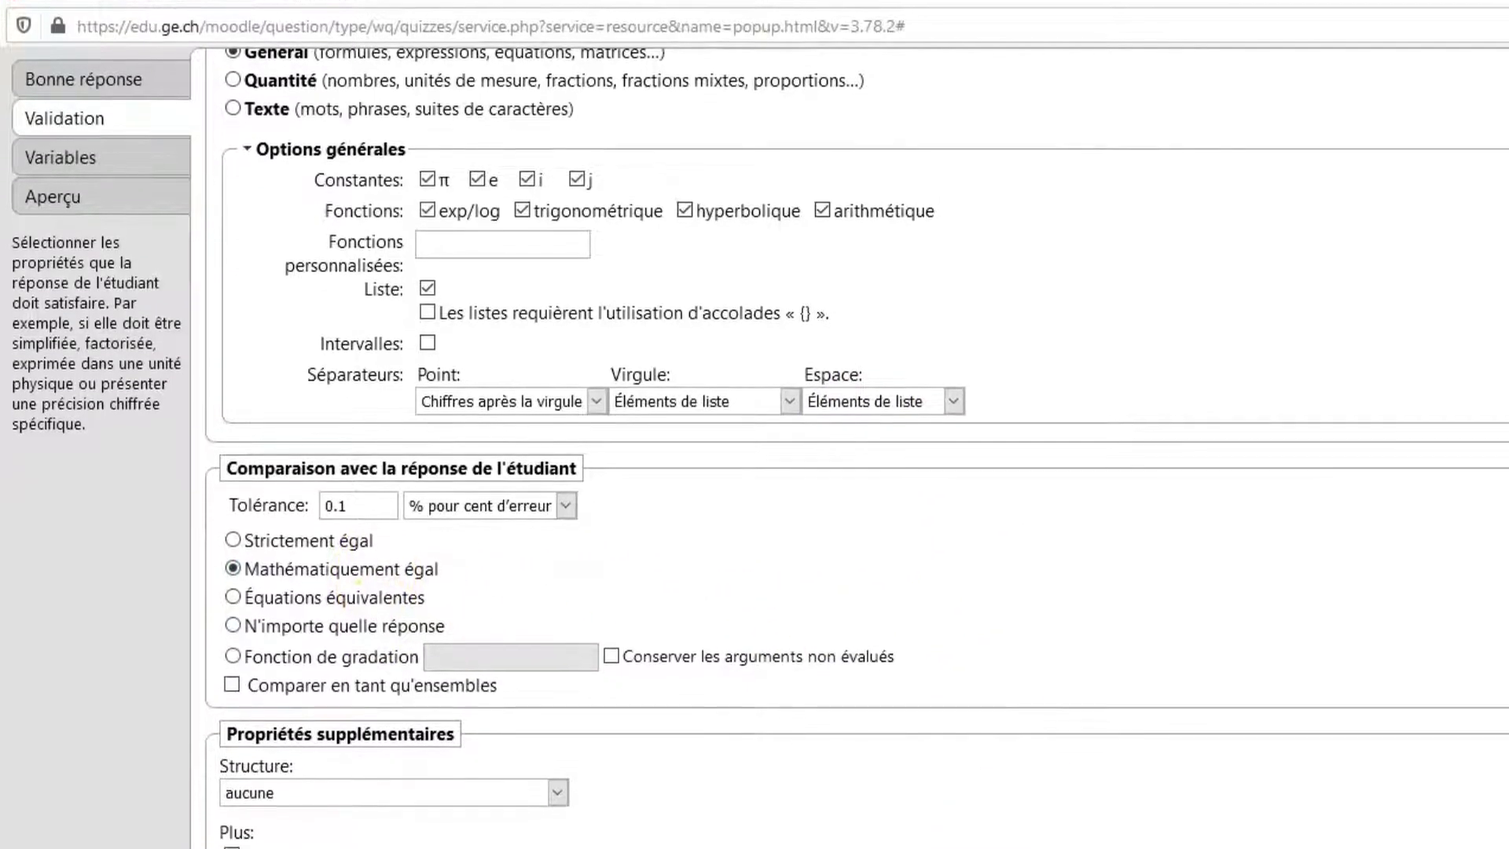
pyautogui.scroll(-3, 240, 695)
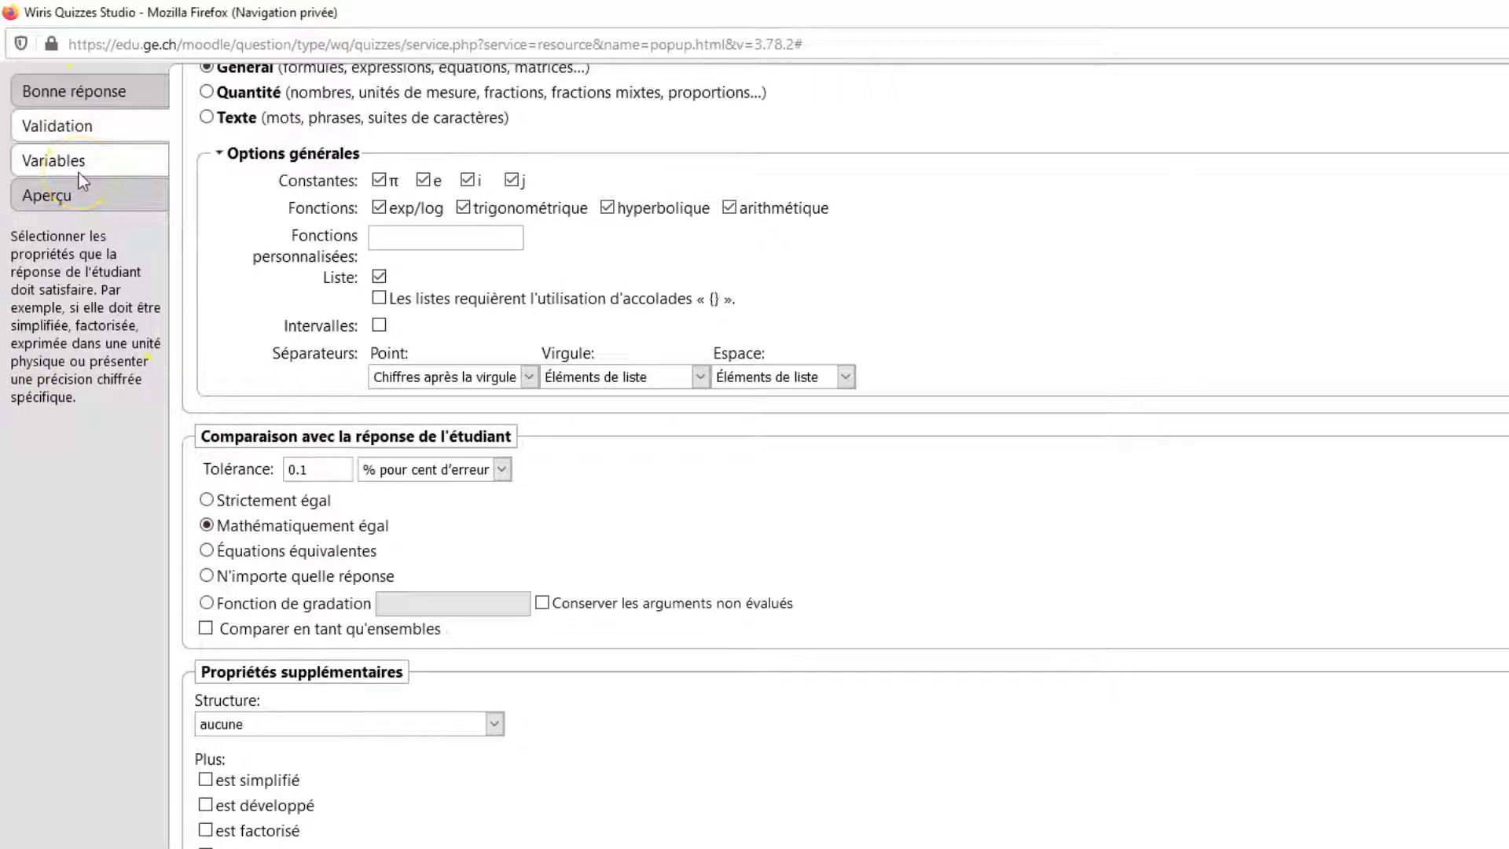
# Open the question's algorithm in CalcMe and start defining variable x1 with the function name random.
pyautogui.click(81, 161)
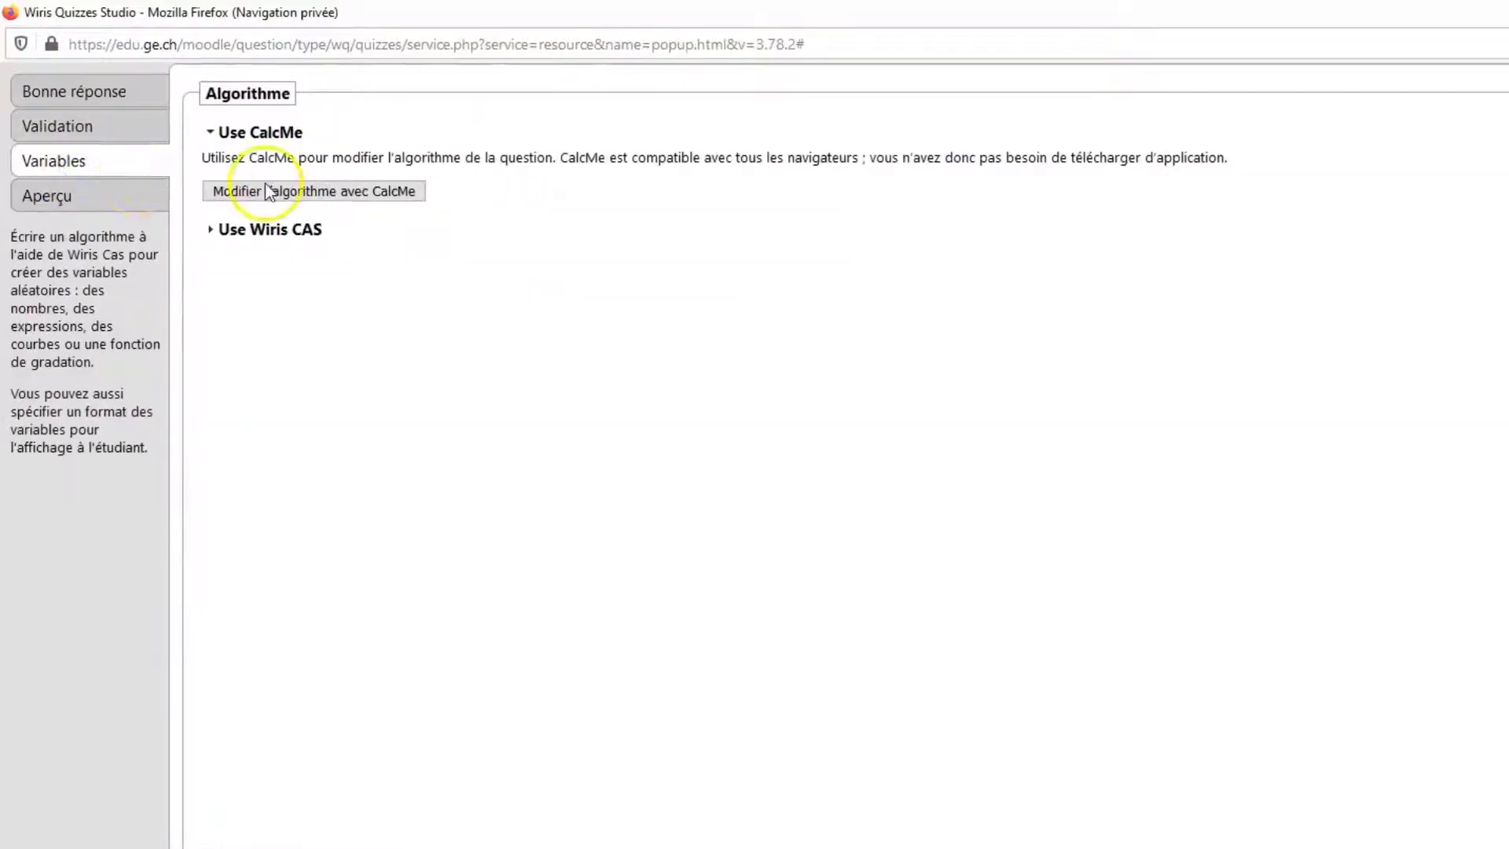
pyautogui.click(325, 212)
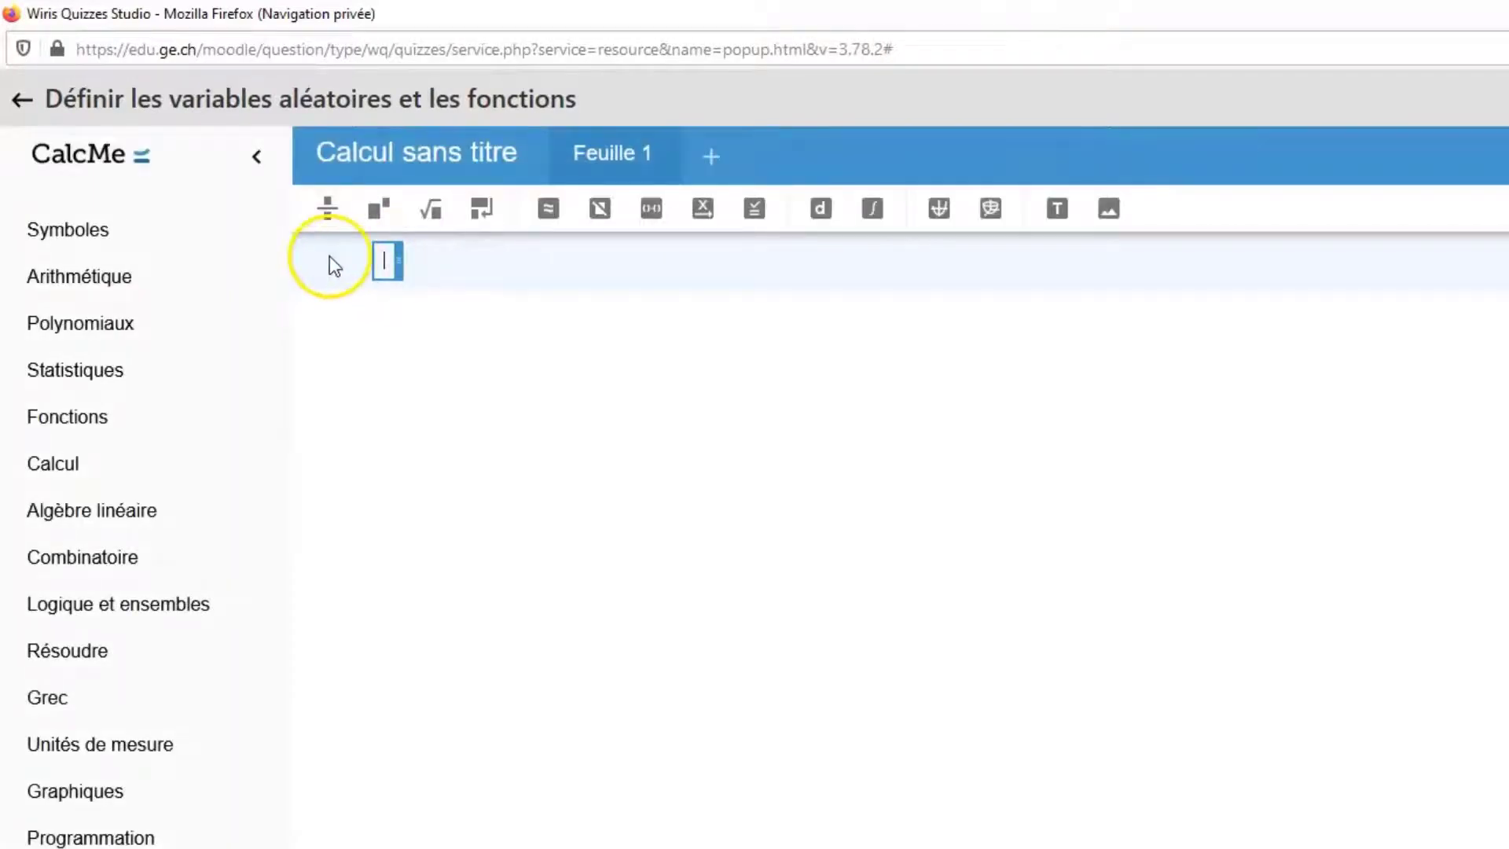
pyautogui.write('x1 =')
pyautogui.click(431, 263)
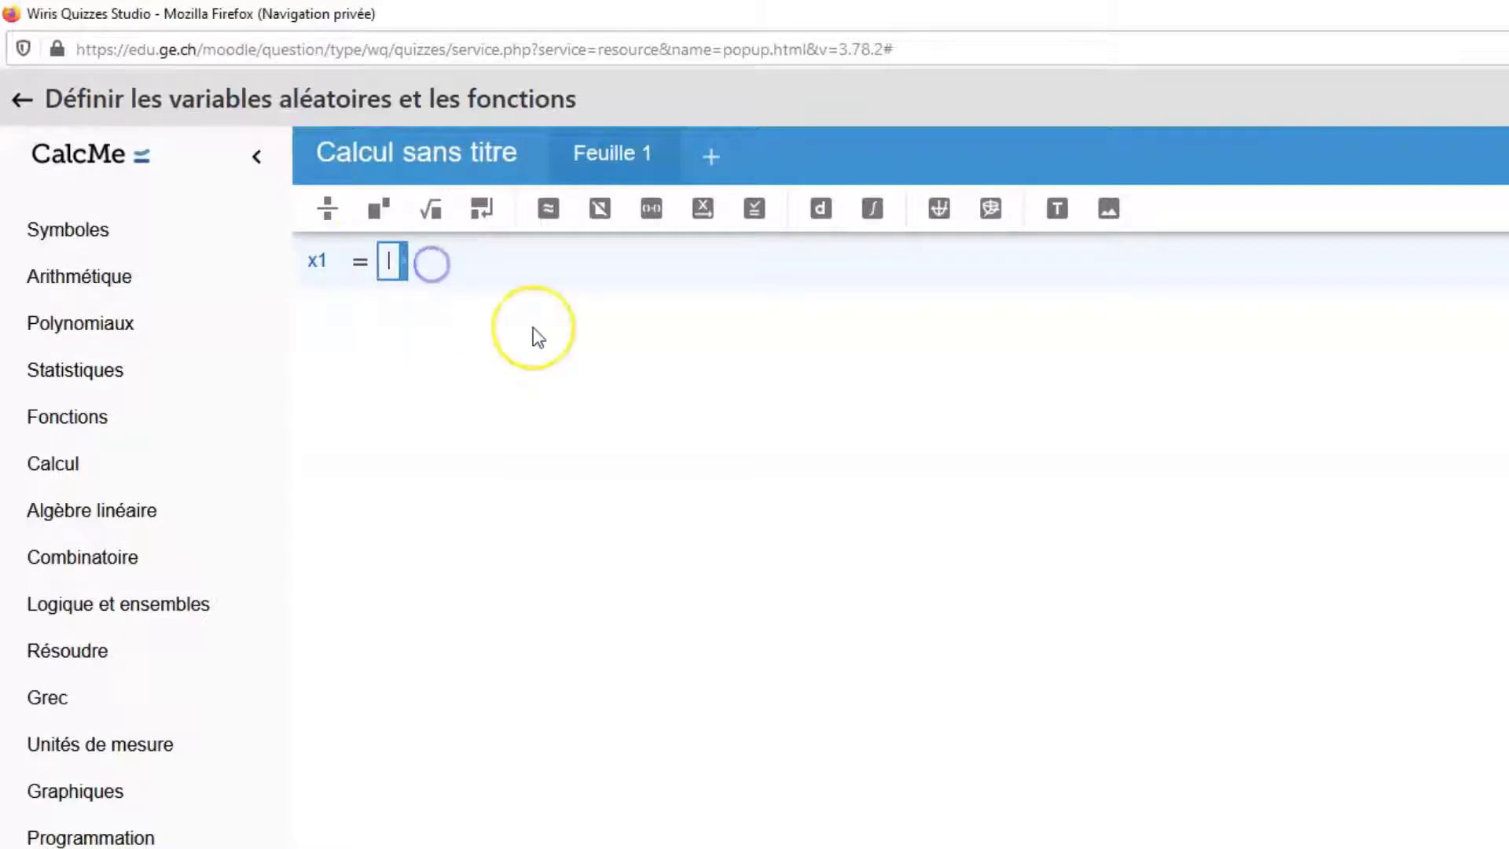
pyautogui.write('random')
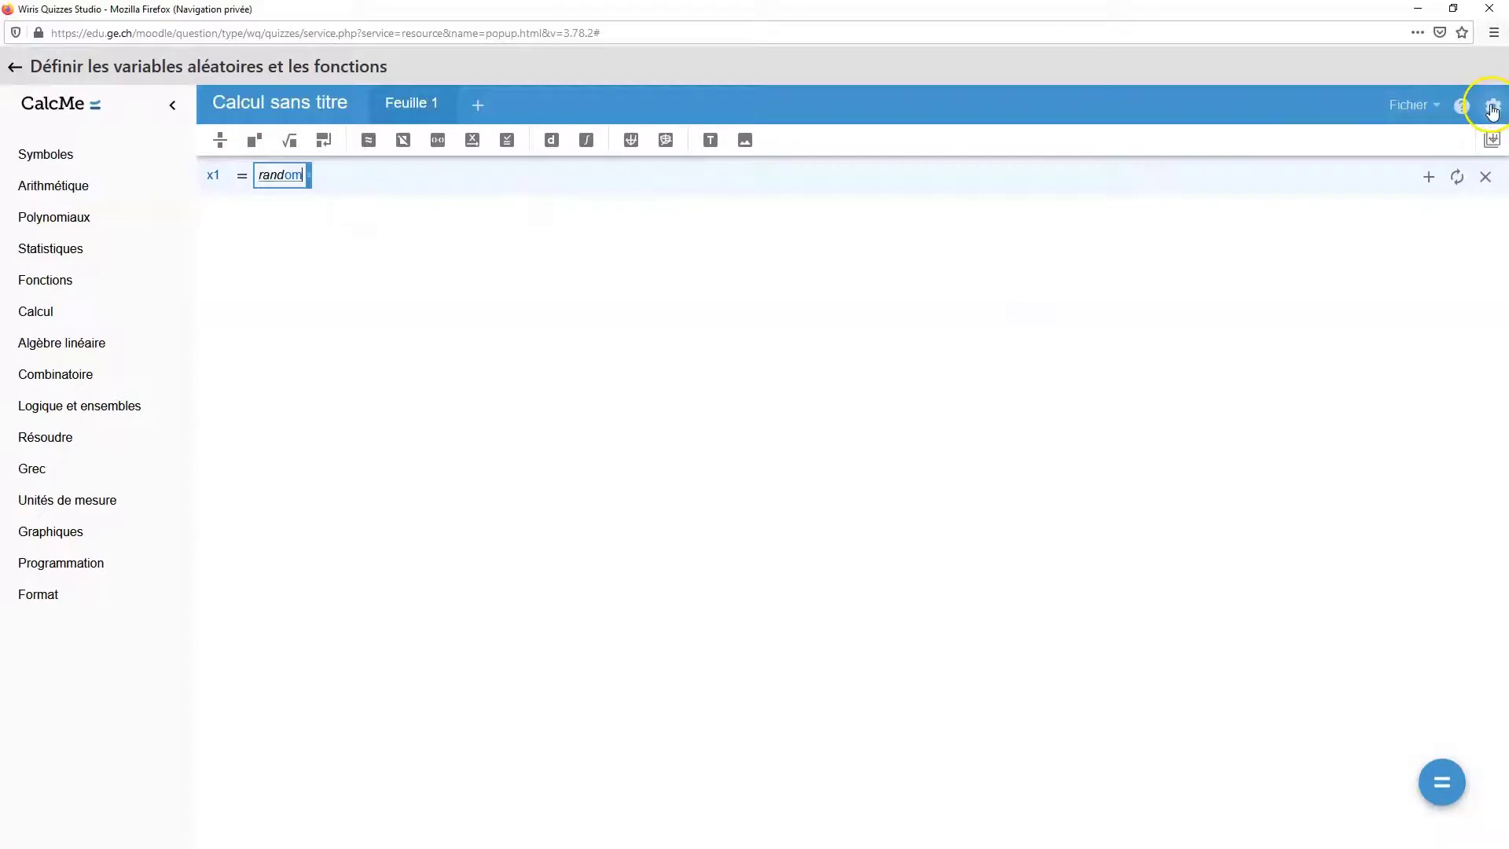
# Change the CalcMe interface and command language to English.
pyautogui.click(1491, 108)
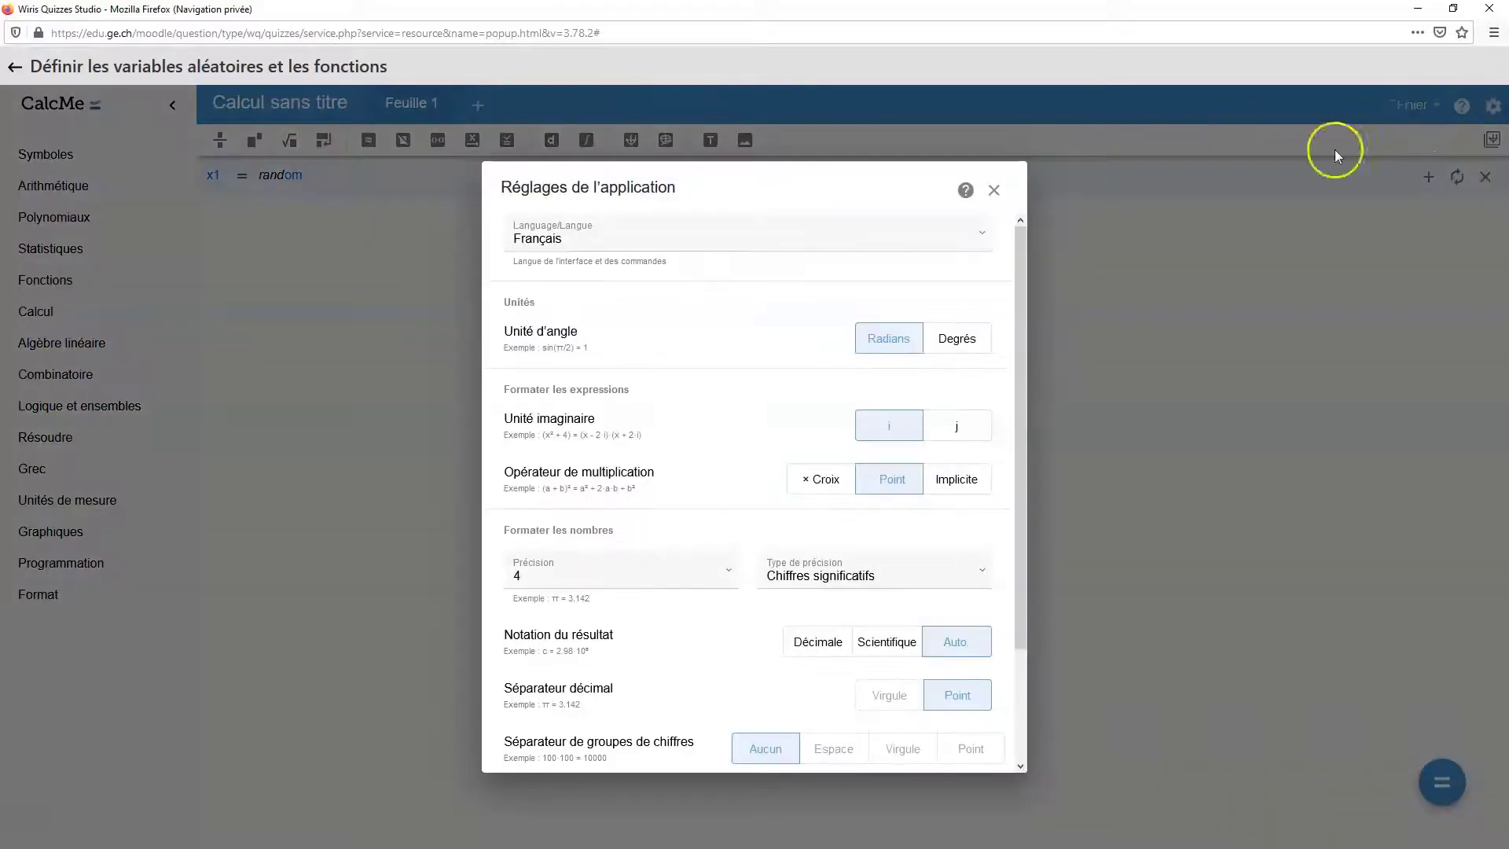
pyautogui.click(936, 246)
pyautogui.click(671, 405)
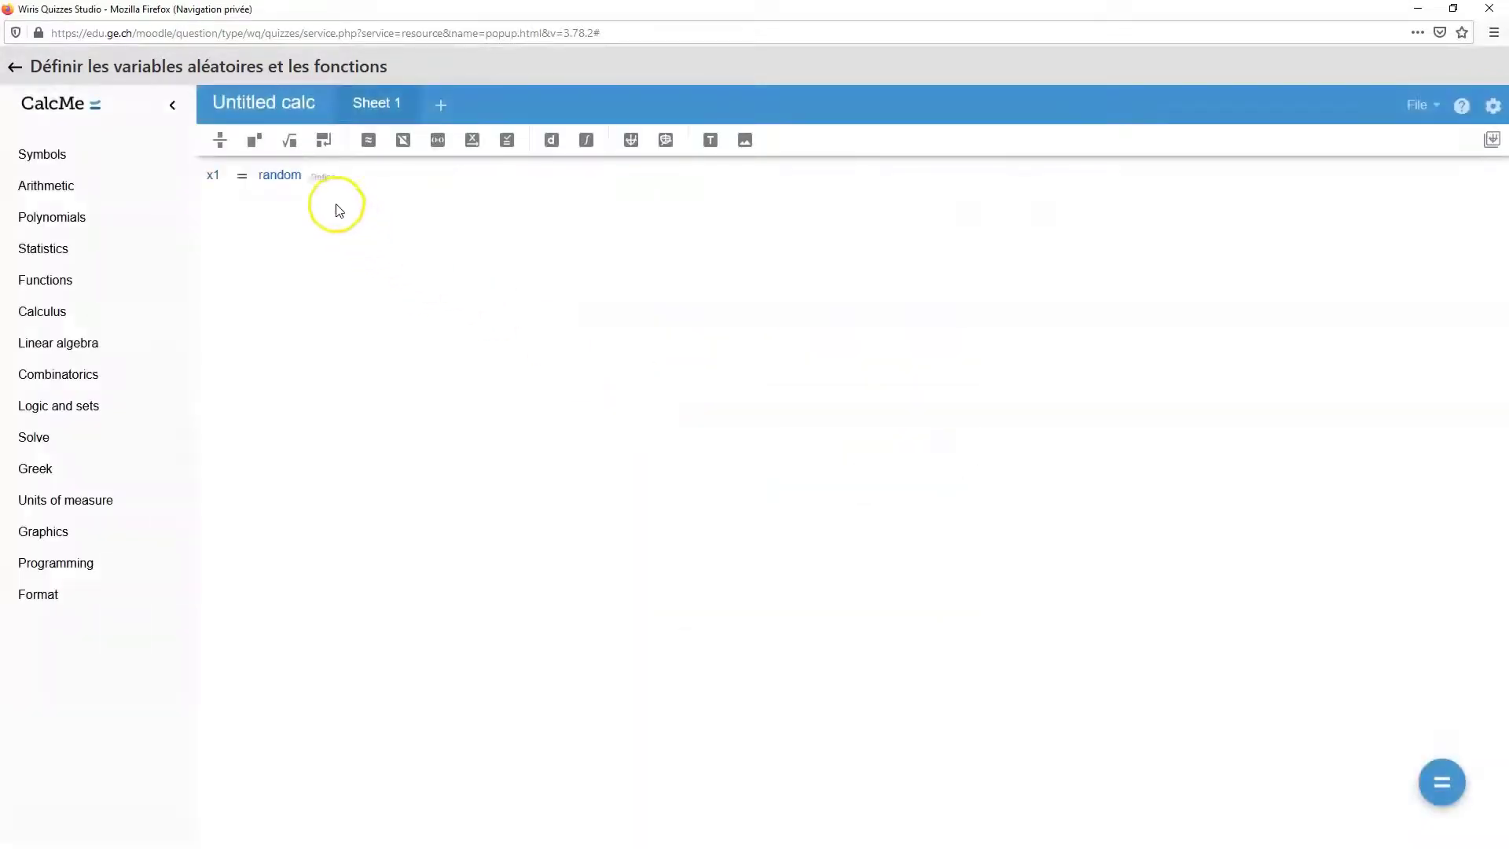
# Complete the x1 definition as random(-4,4).
pyautogui.click(451, 257)
pyautogui.write('(')
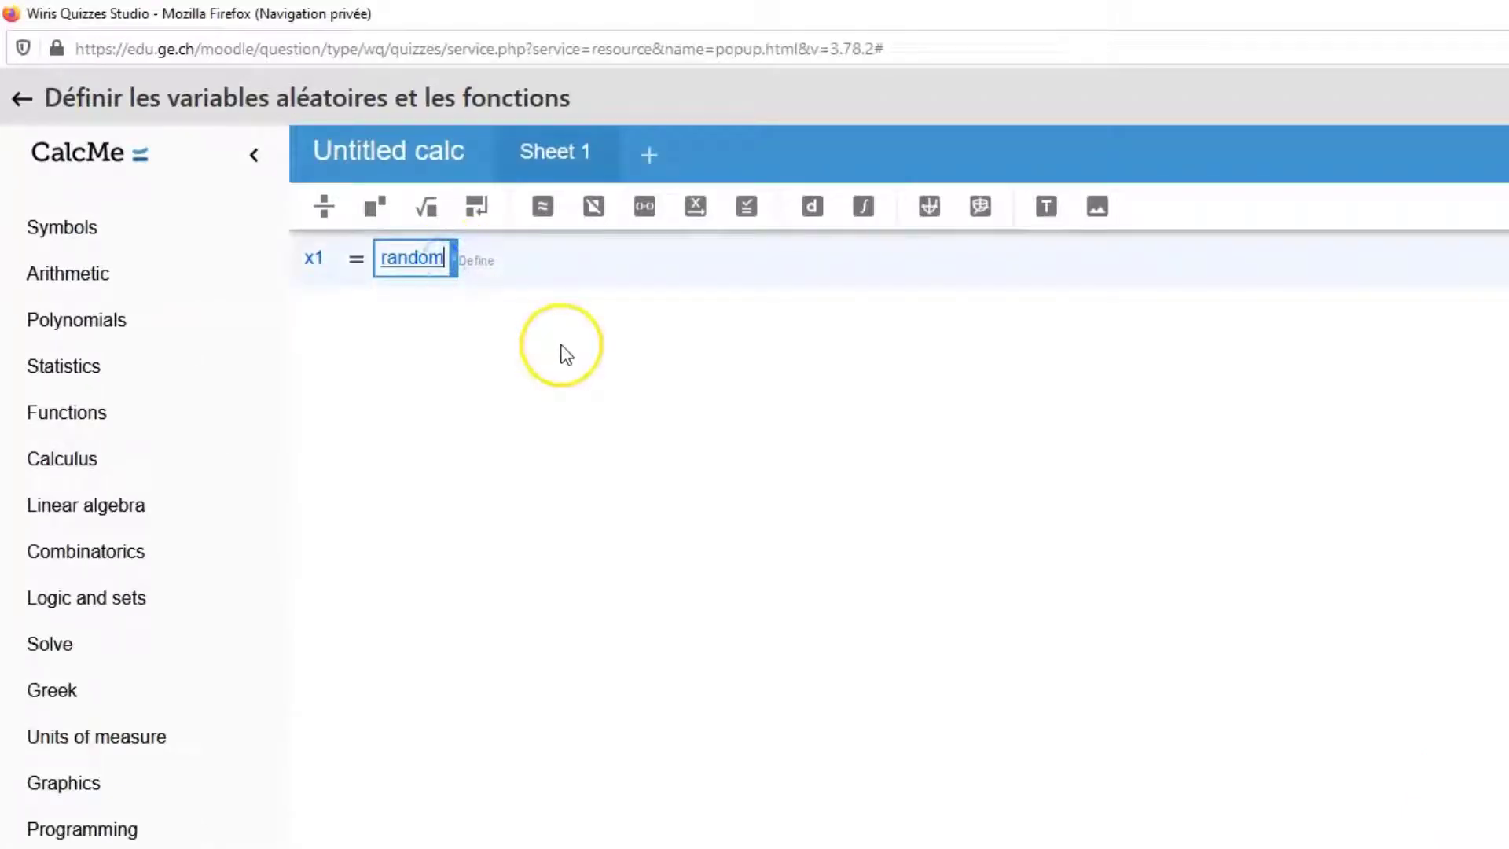
pyautogui.write('-4')
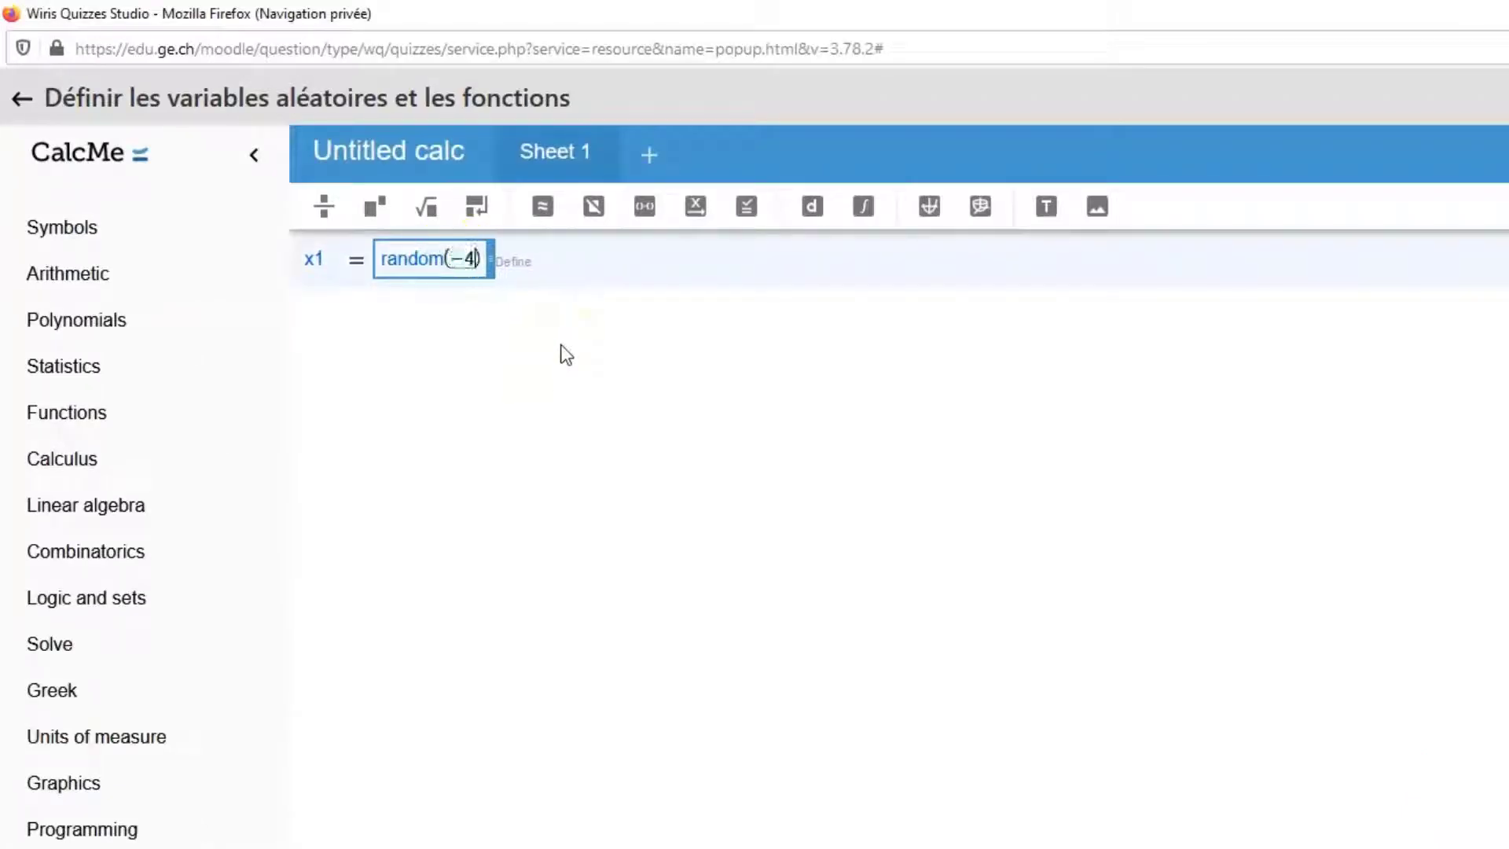
pyautogui.write(',4')
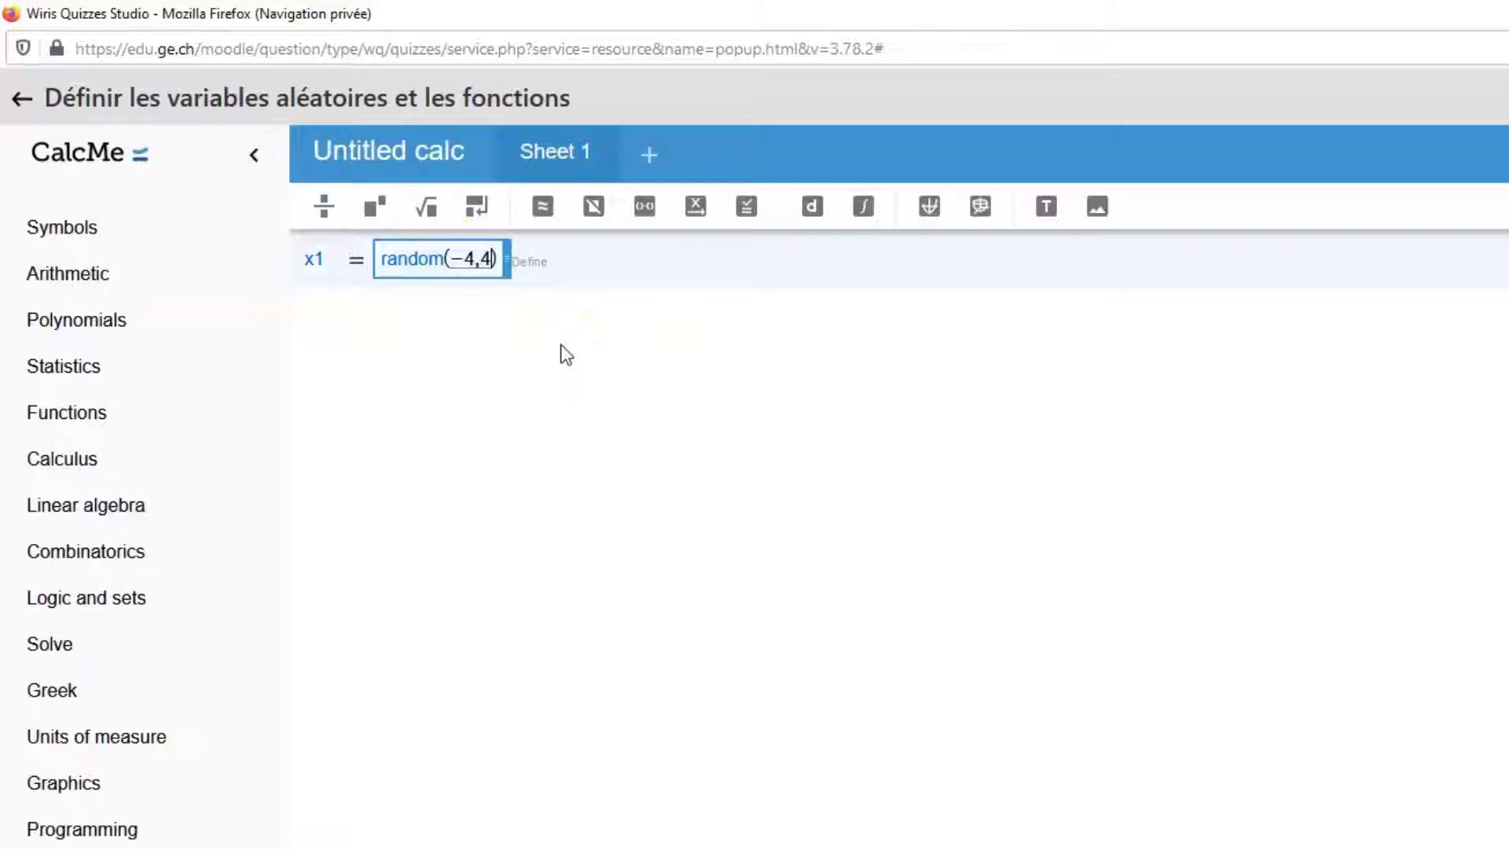
pyautogui.press('Return')
# Add a second variable x2 defined as random([-2..2]).
pyautogui.click(317, 312)
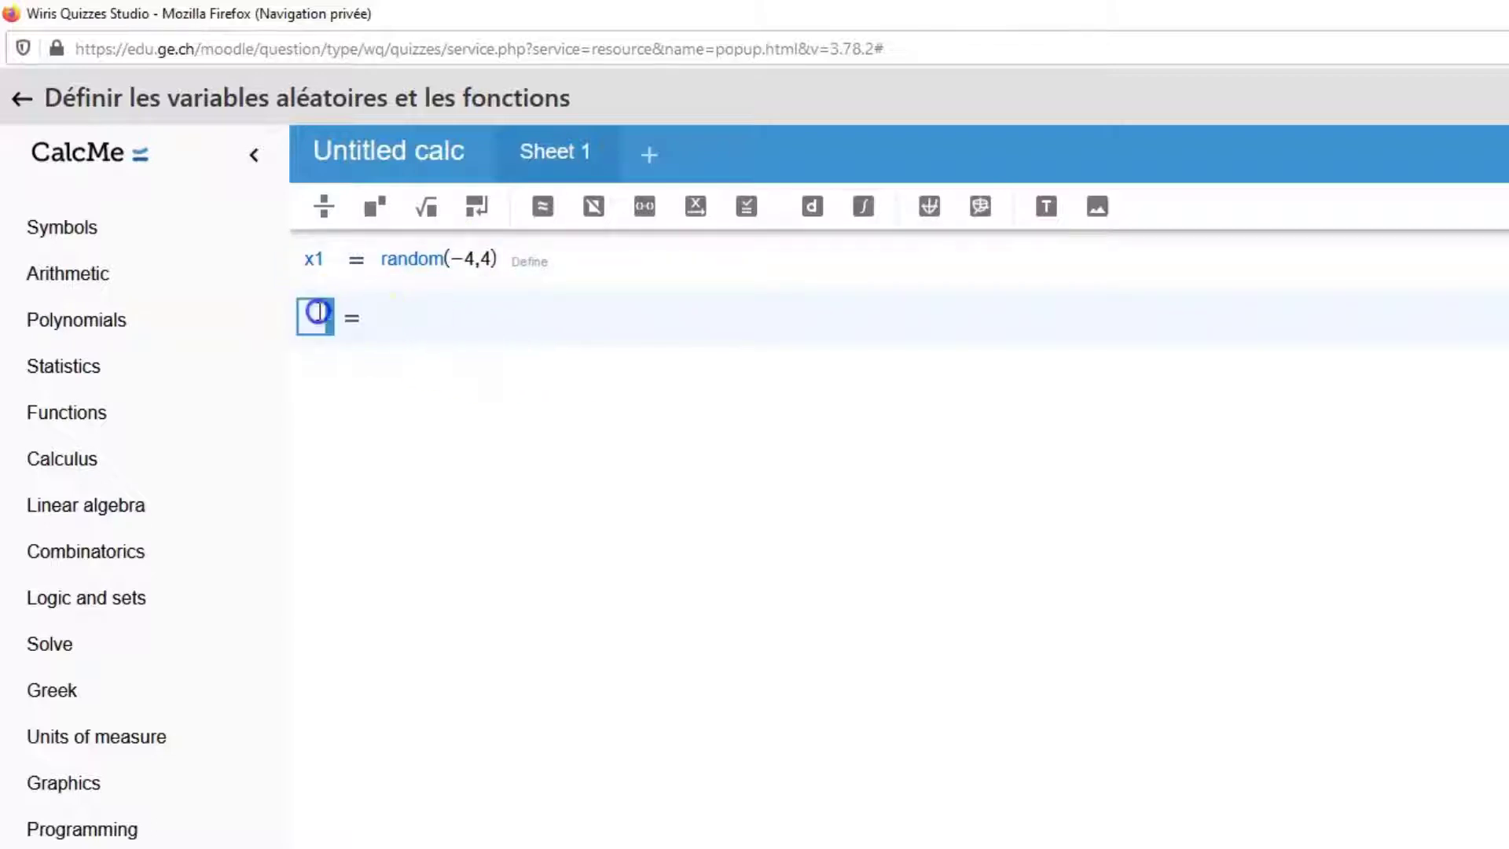
pyautogui.write('x2')
pyautogui.click(391, 314)
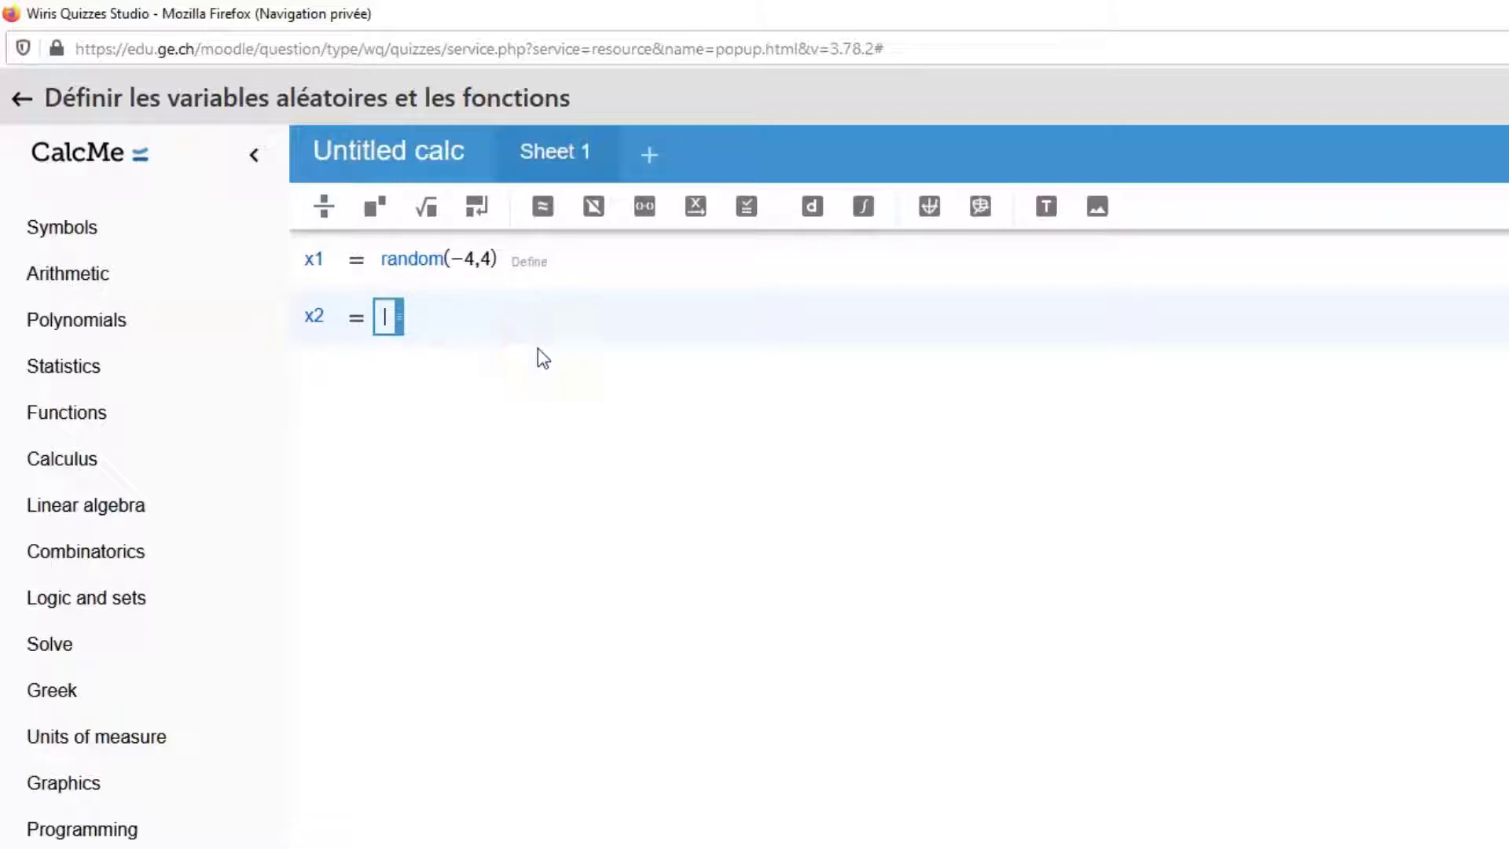
pyautogui.write('random')
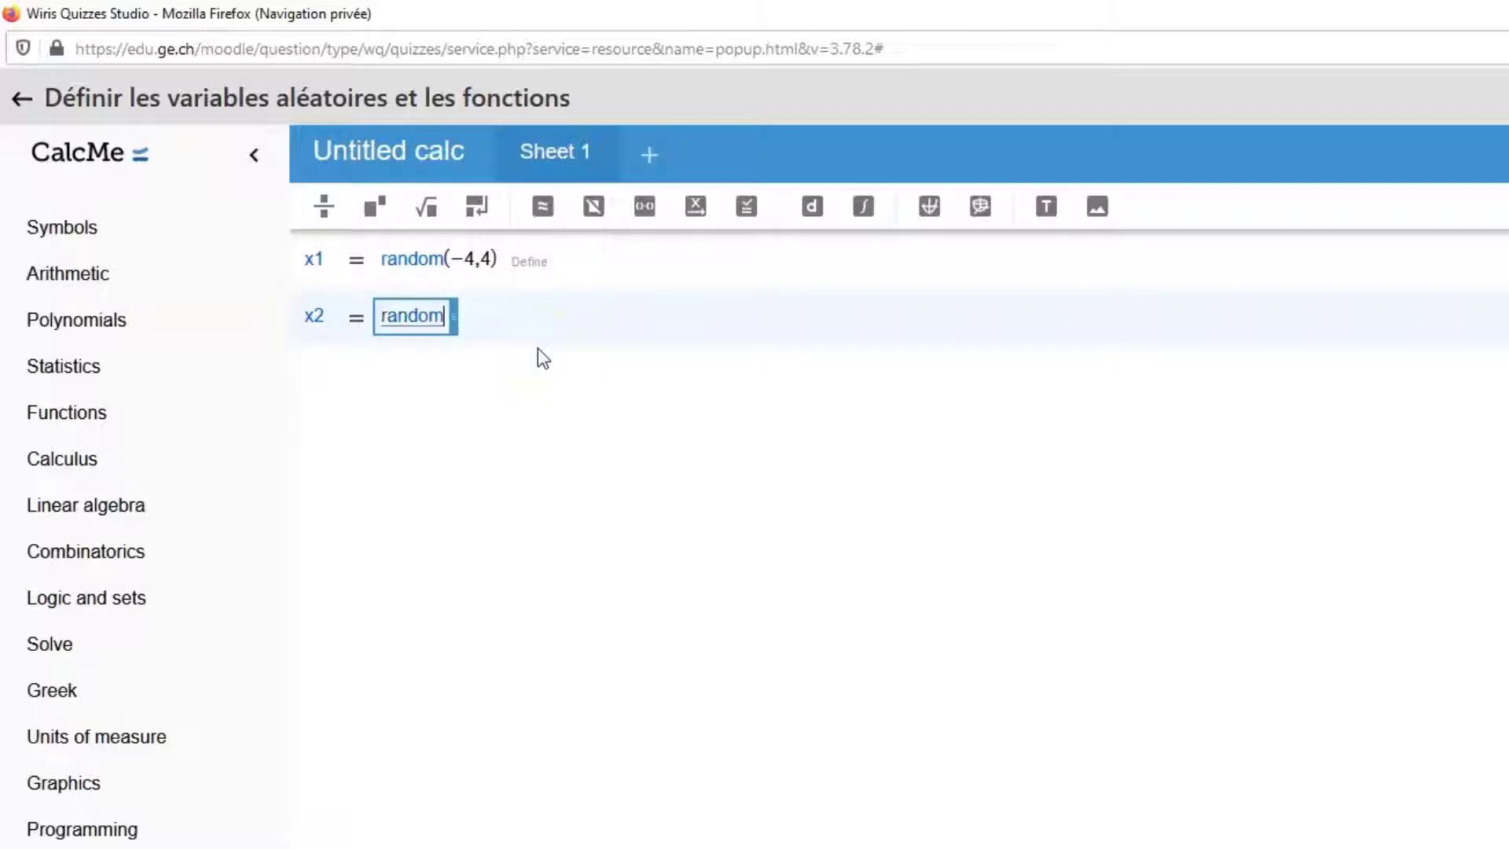
pyautogui.write('(')
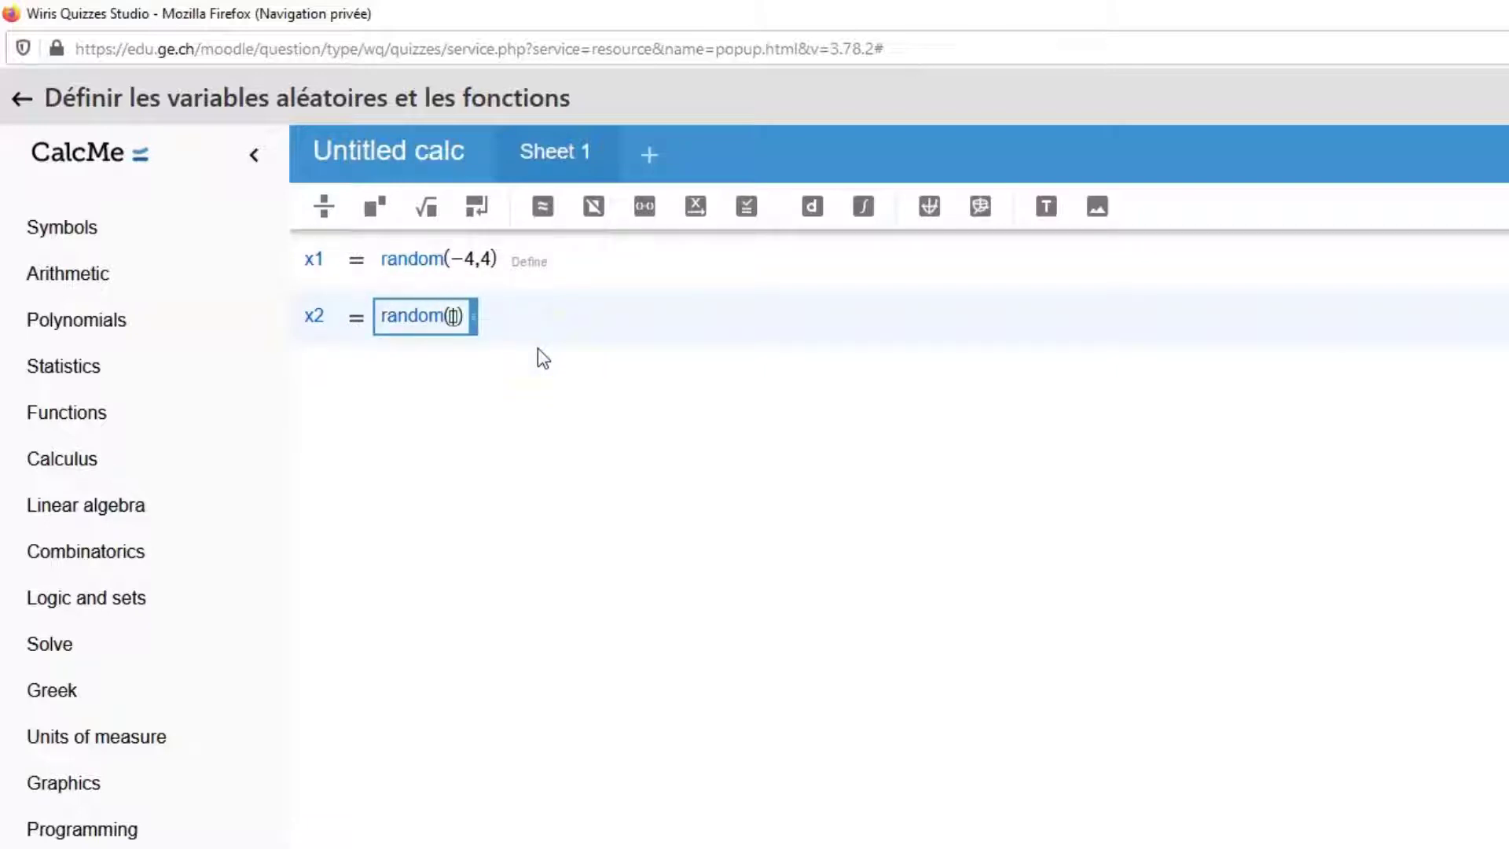
pyautogui.write('[')
pyautogui.write('-2..')
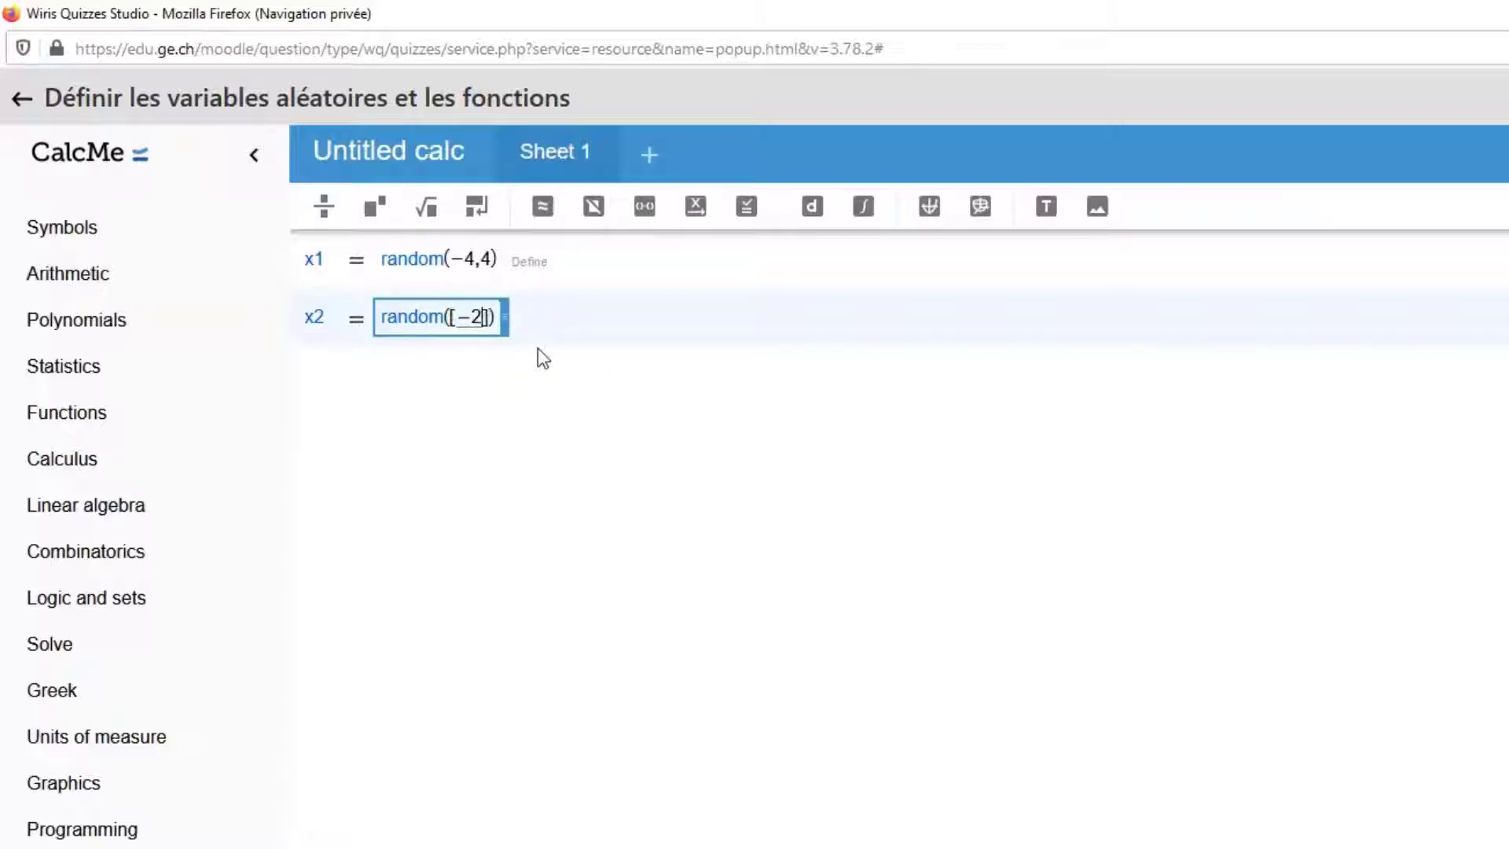
pyautogui.write('2')
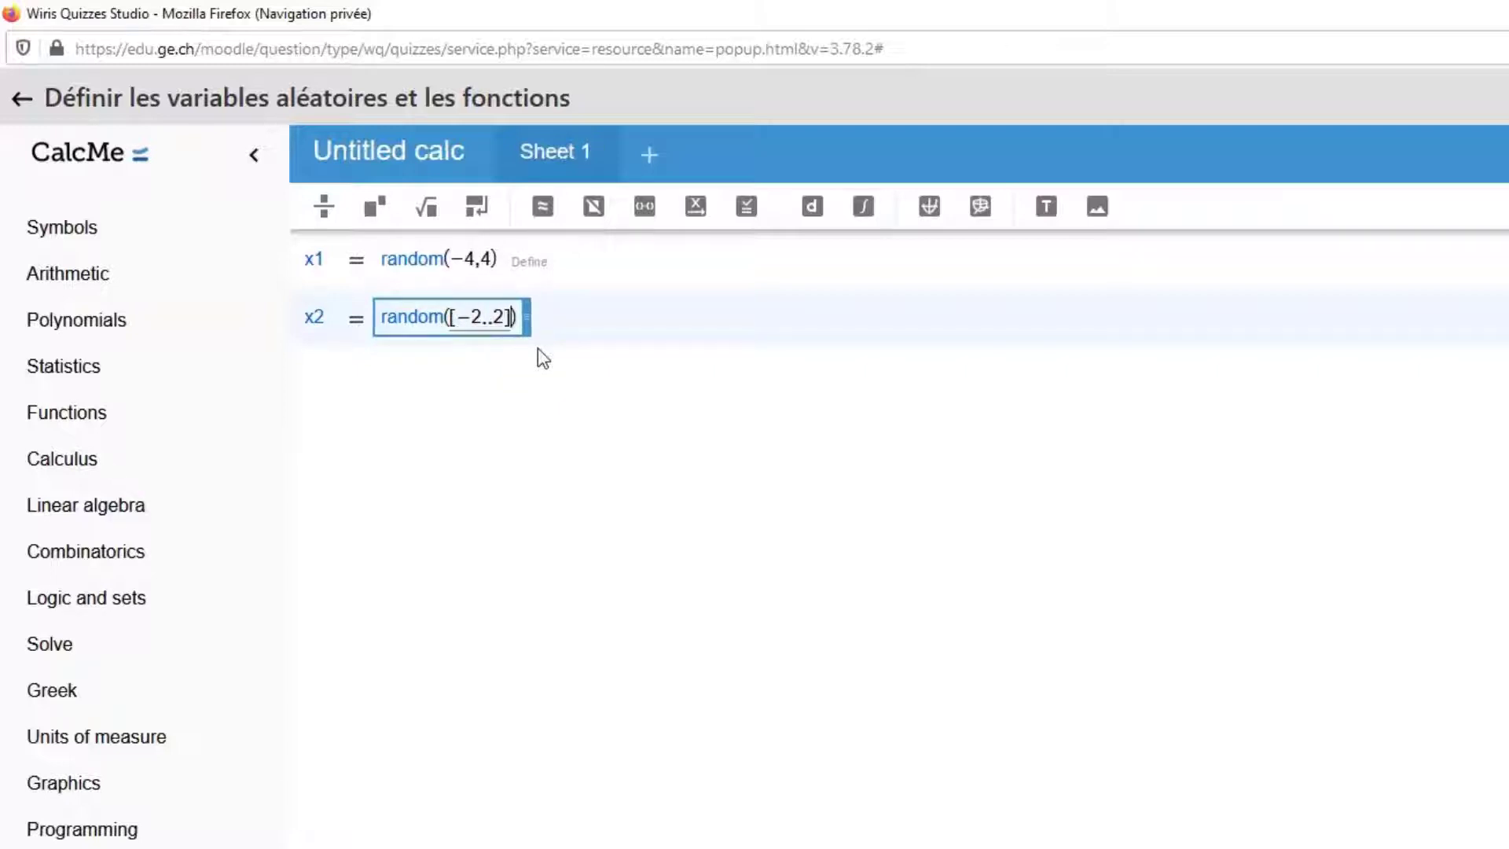
# Exclude x1 from x2's possible values with the set difference operator, making the definition random([-2..2]/[x1]).
pyautogui.click(133, 617)
pyautogui.click(241, 813)
pyautogui.click(592, 602)
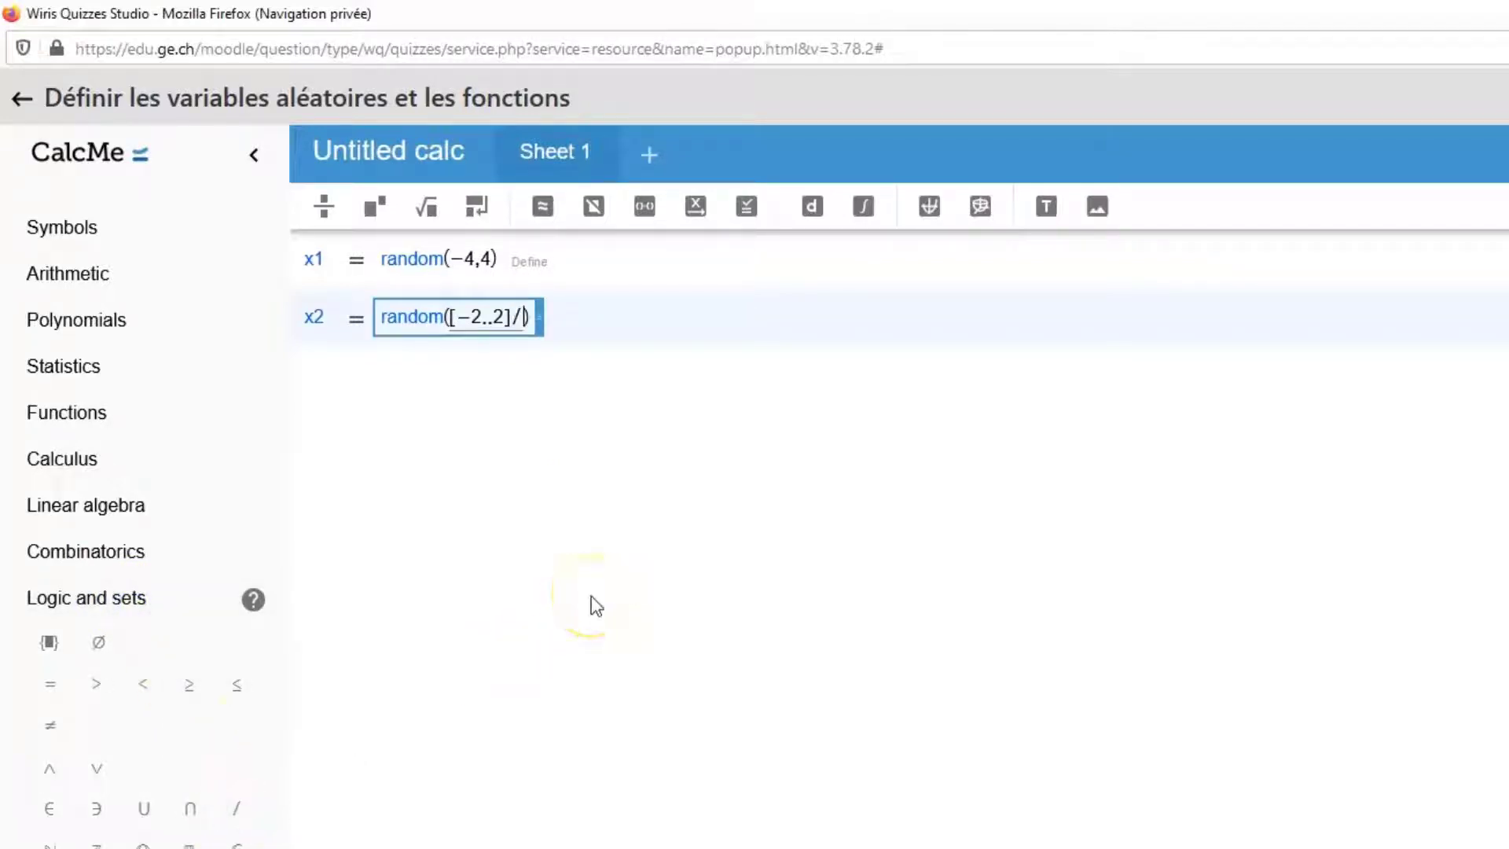
pyautogui.write('[x1')
pyautogui.press('Return')
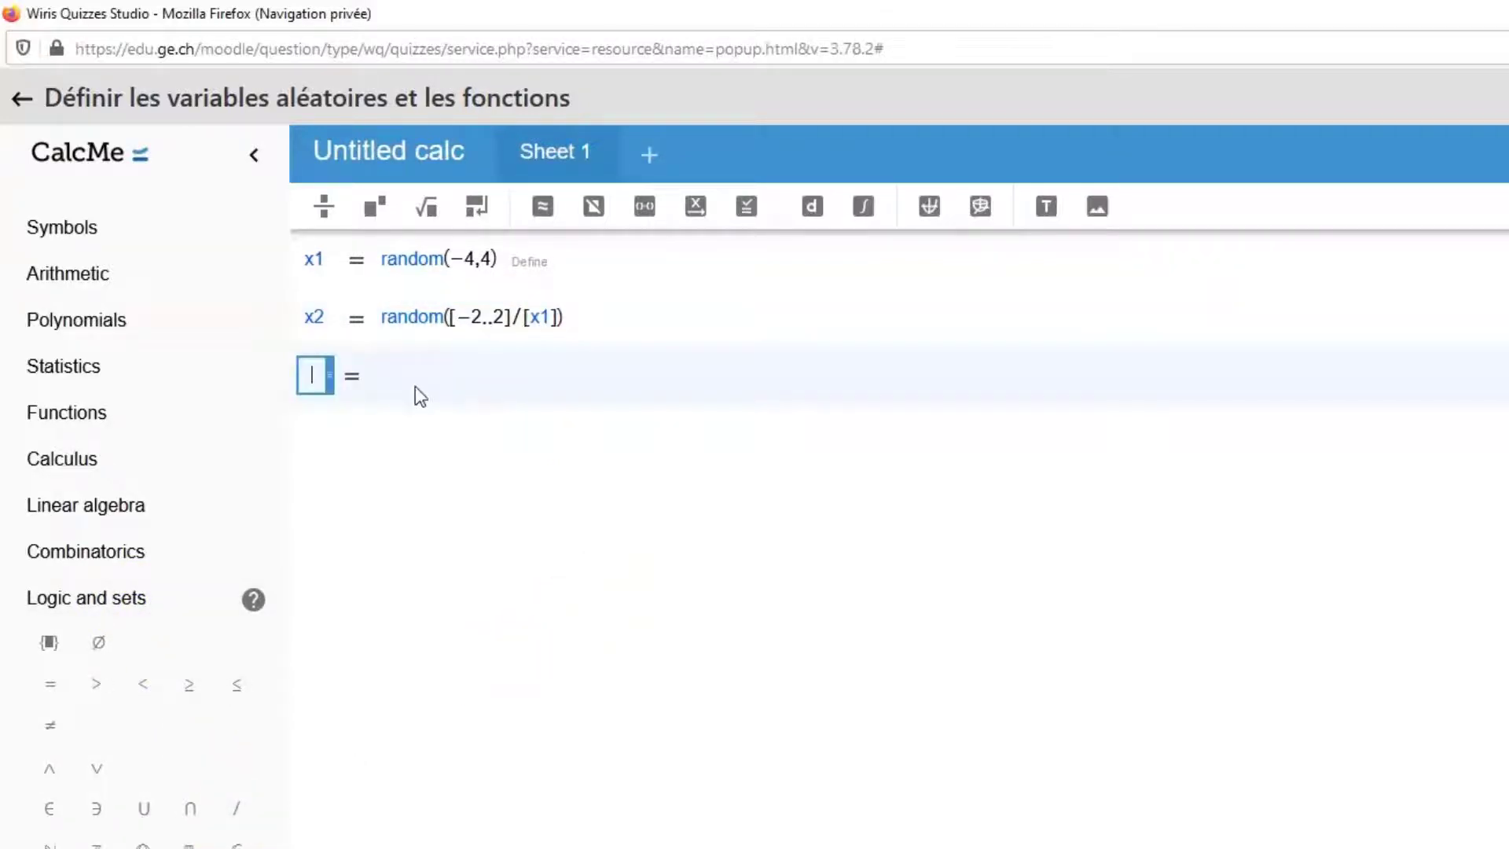
# Add a third variable named a below x2.
pyautogui.write('a')
pyautogui.click(385, 383)
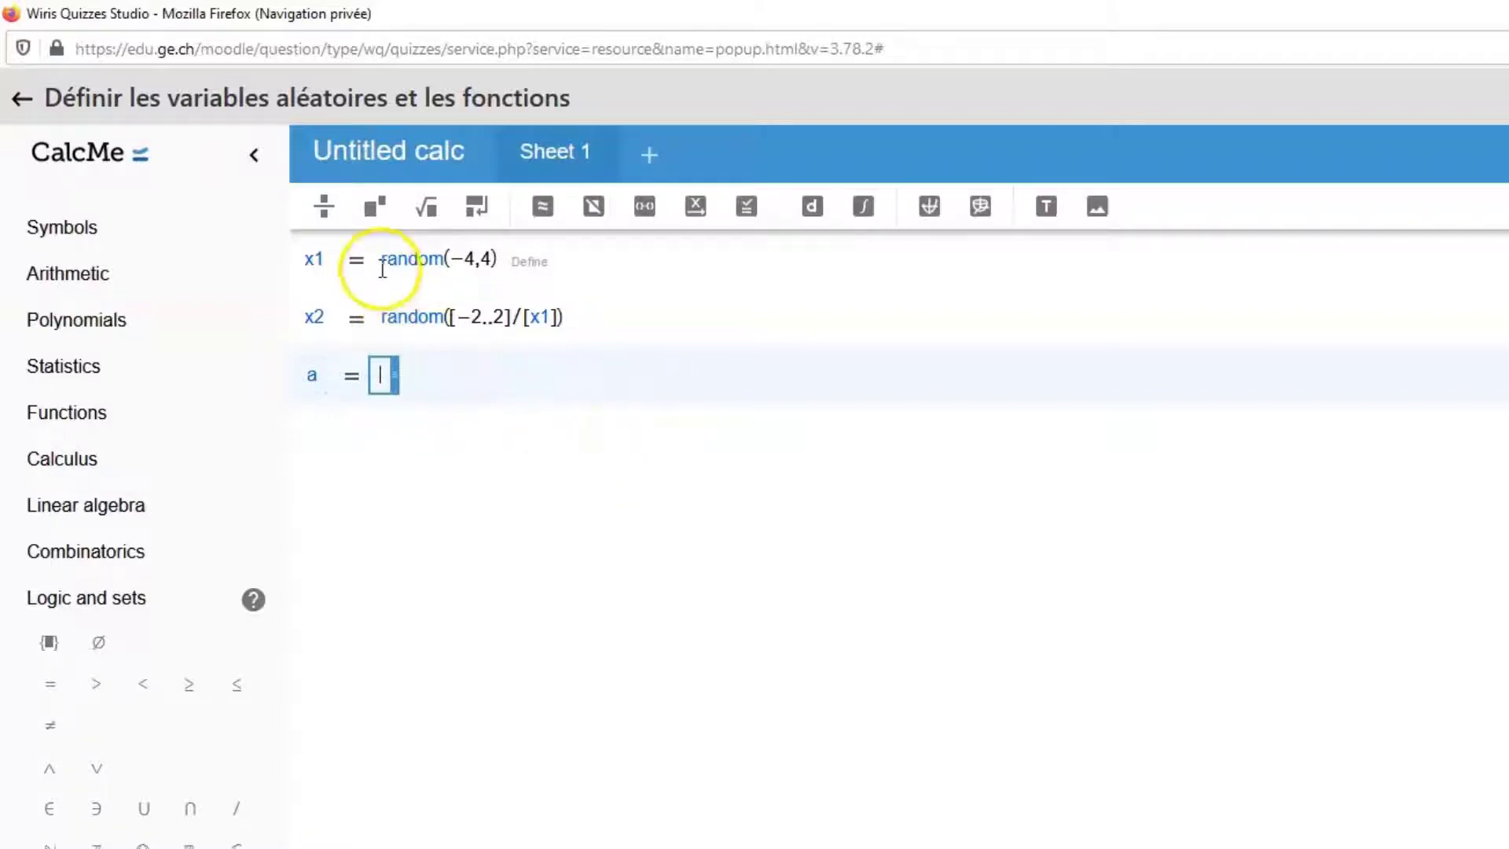
pyautogui.click(546, 247)
pyautogui.hotkey('ctrl', 'c')
pyautogui.click(390, 370)
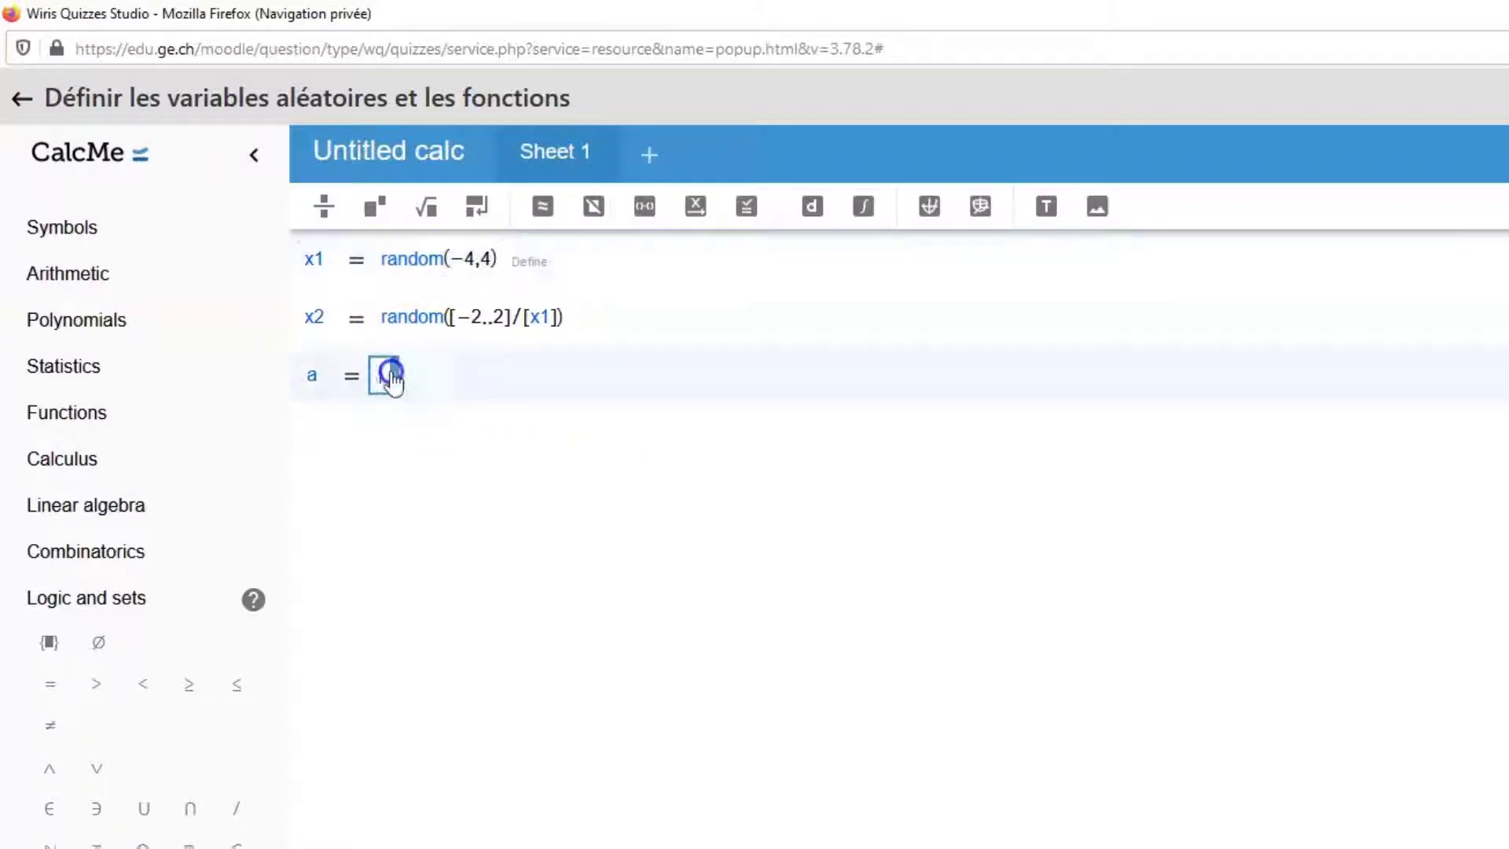
pyautogui.hotkey('ctrl', 'v')
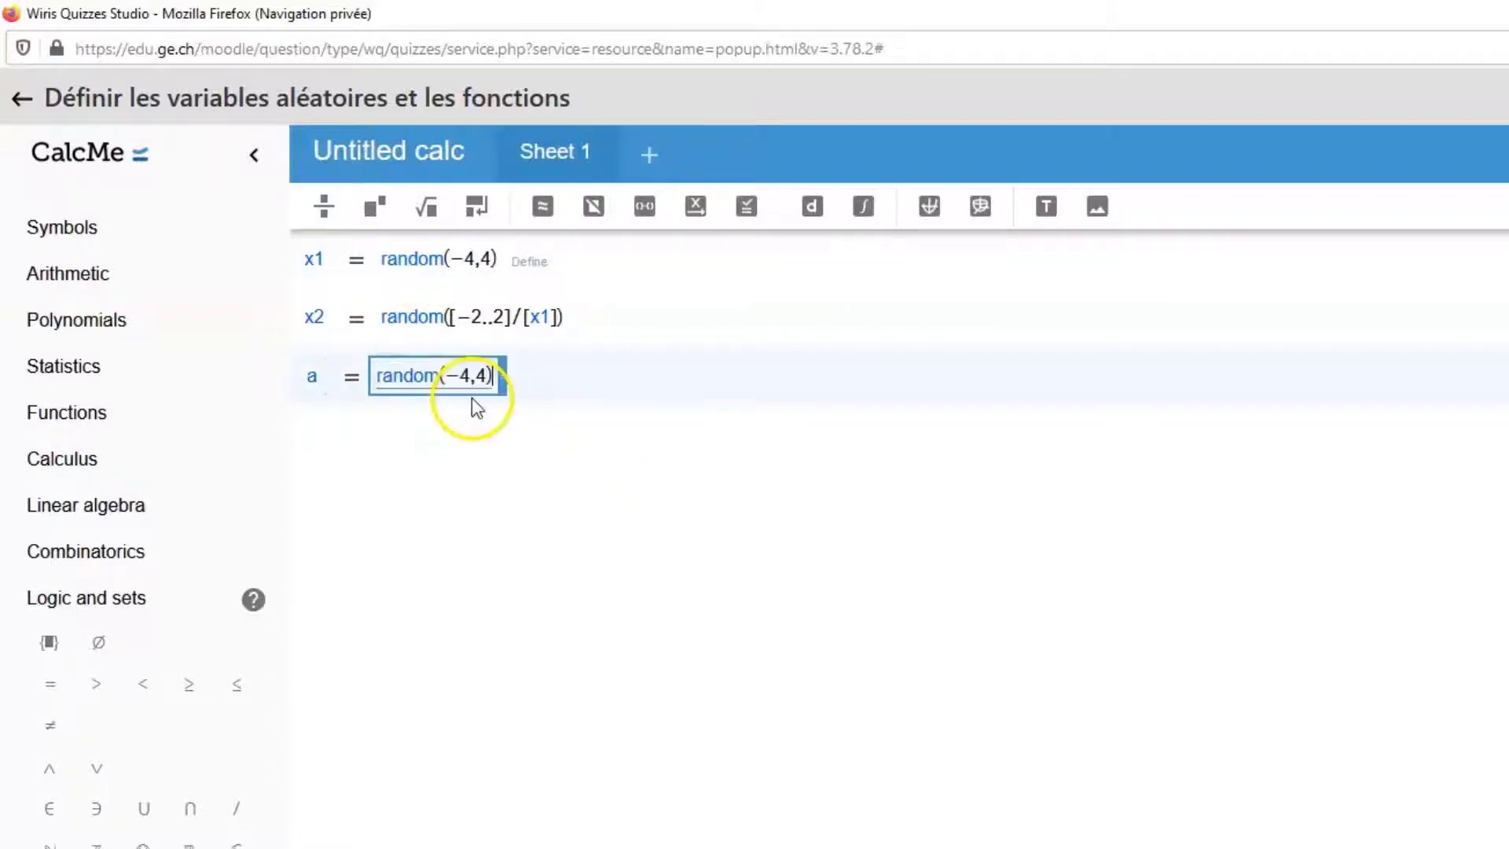
# Define a by reusing x2's definition with 0 as the excluded value, making it random([-2..2]/[0]).
pyautogui.click(385, 318)
pyautogui.hotkey('ctrl', 'c')
pyautogui.click(514, 374)
pyautogui.hotkey('ctrl', 'v')
pyautogui.click(547, 384)
pyautogui.press('BackSpace')
pyautogui.press('BackSpace')
pyautogui.write('0')
pyautogui.click(508, 424)
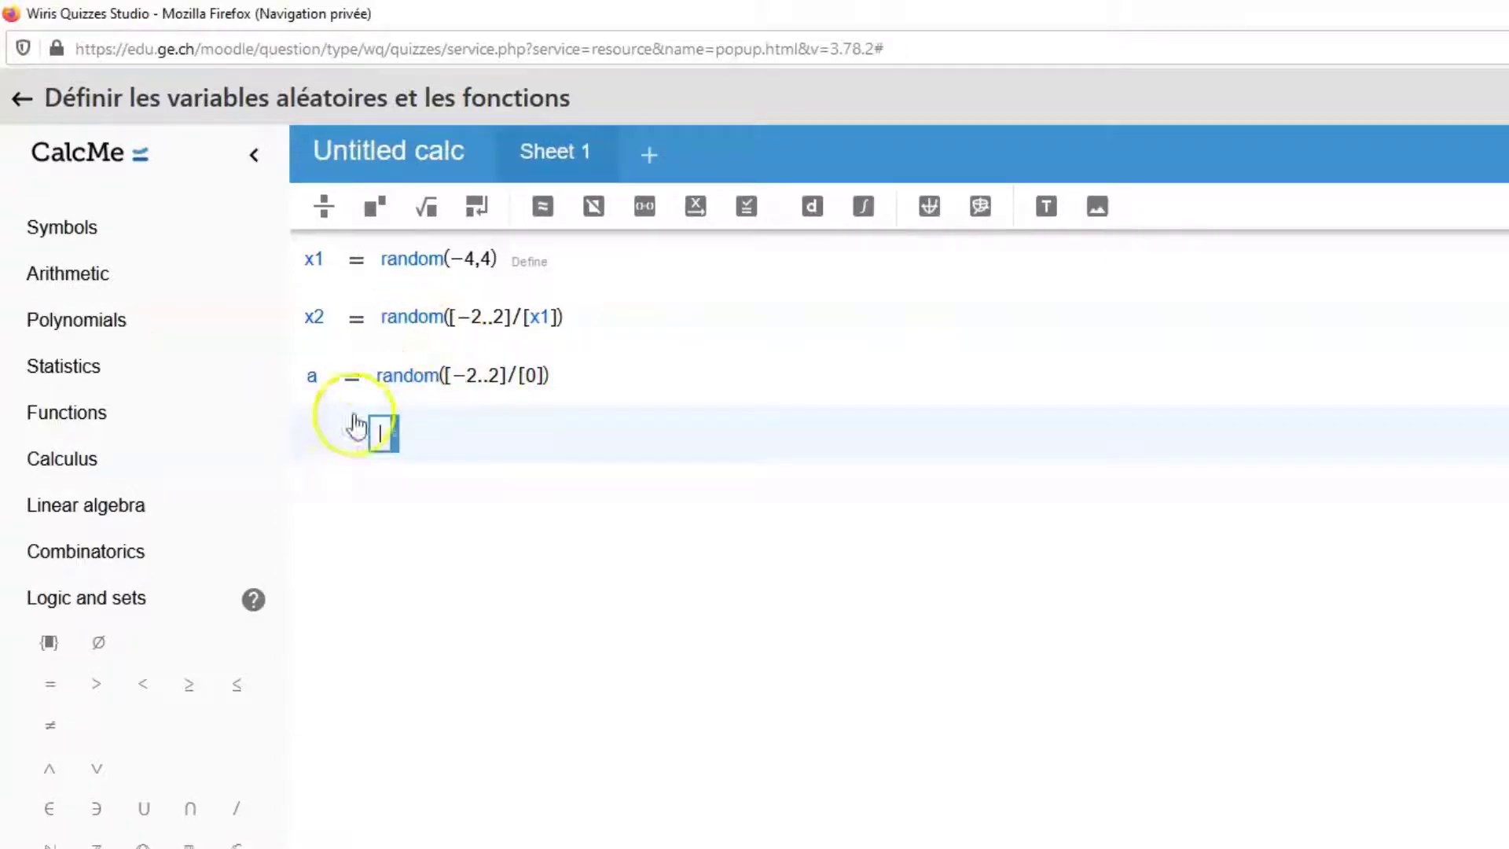
# Add a definition named poly equal to a(x-x1)(x-x2).
pyautogui.click(320, 432)
pyautogui.write('poly')
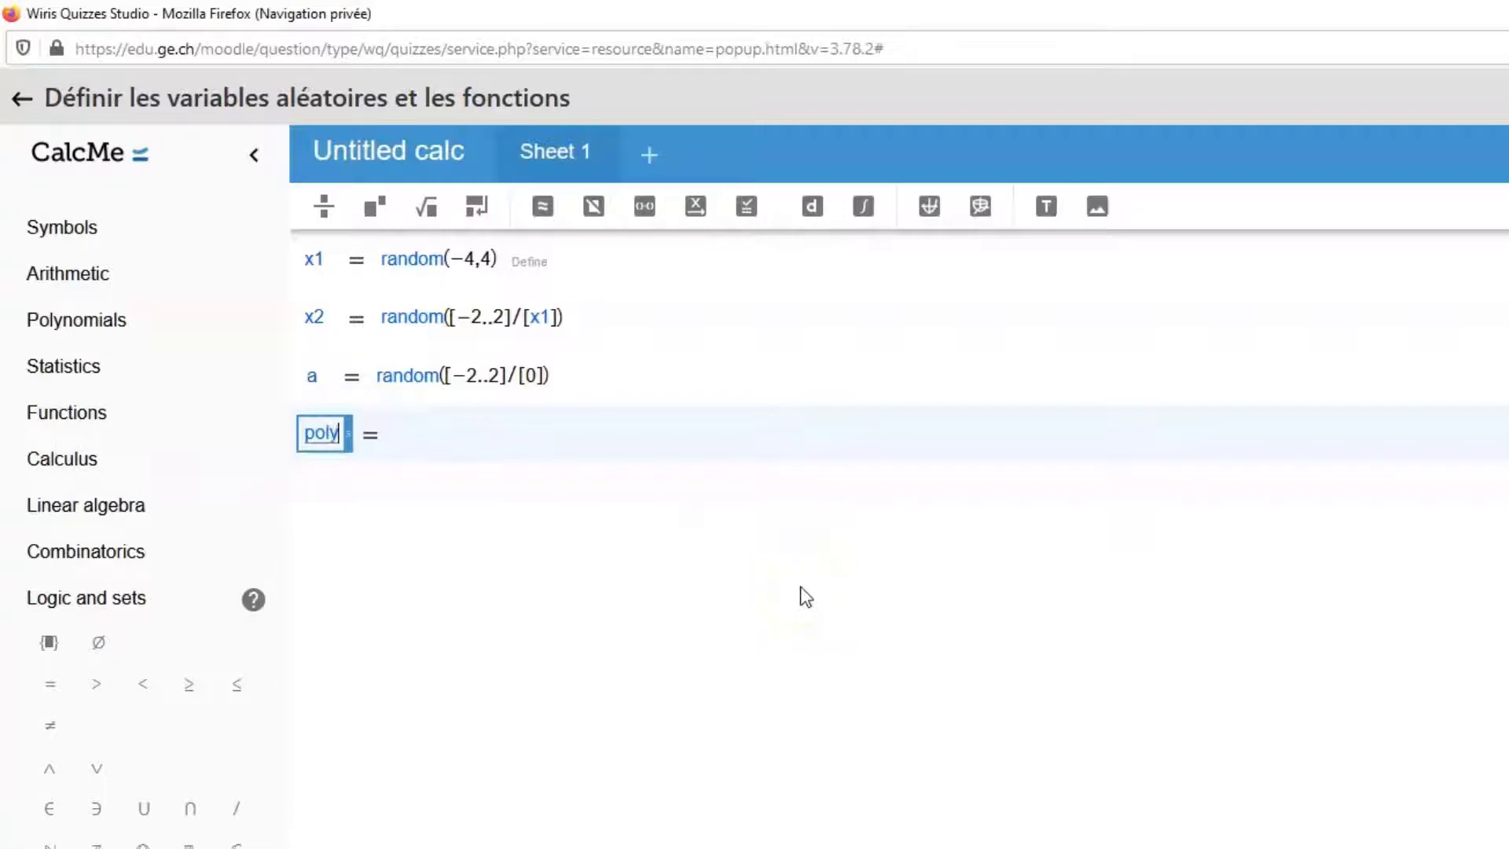
pyautogui.press('Tab')
pyautogui.write('a(x-x1')
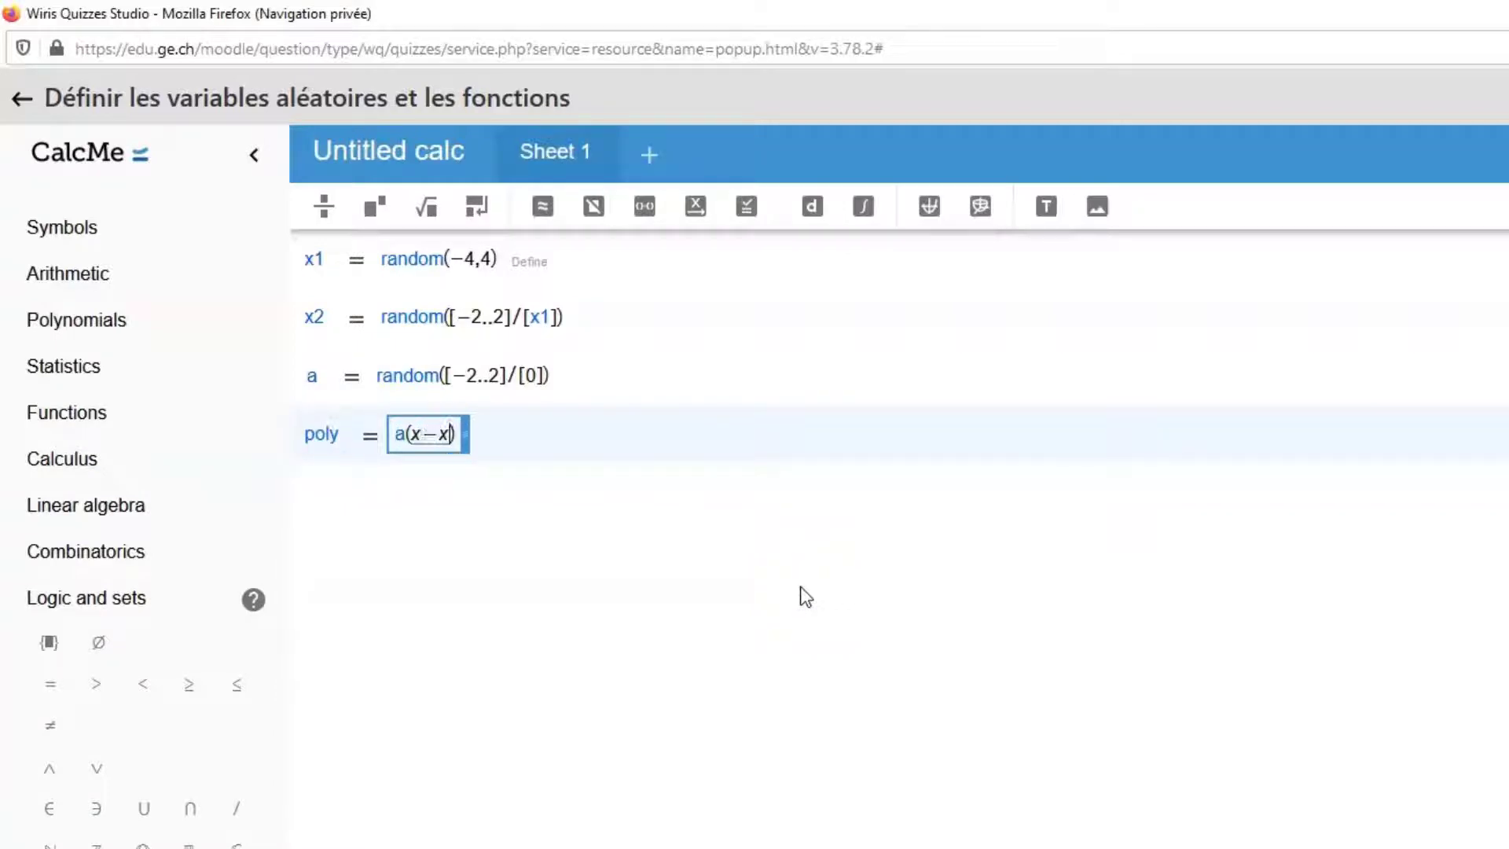
pyautogui.write('(x-x2')
pyautogui.press('Return')
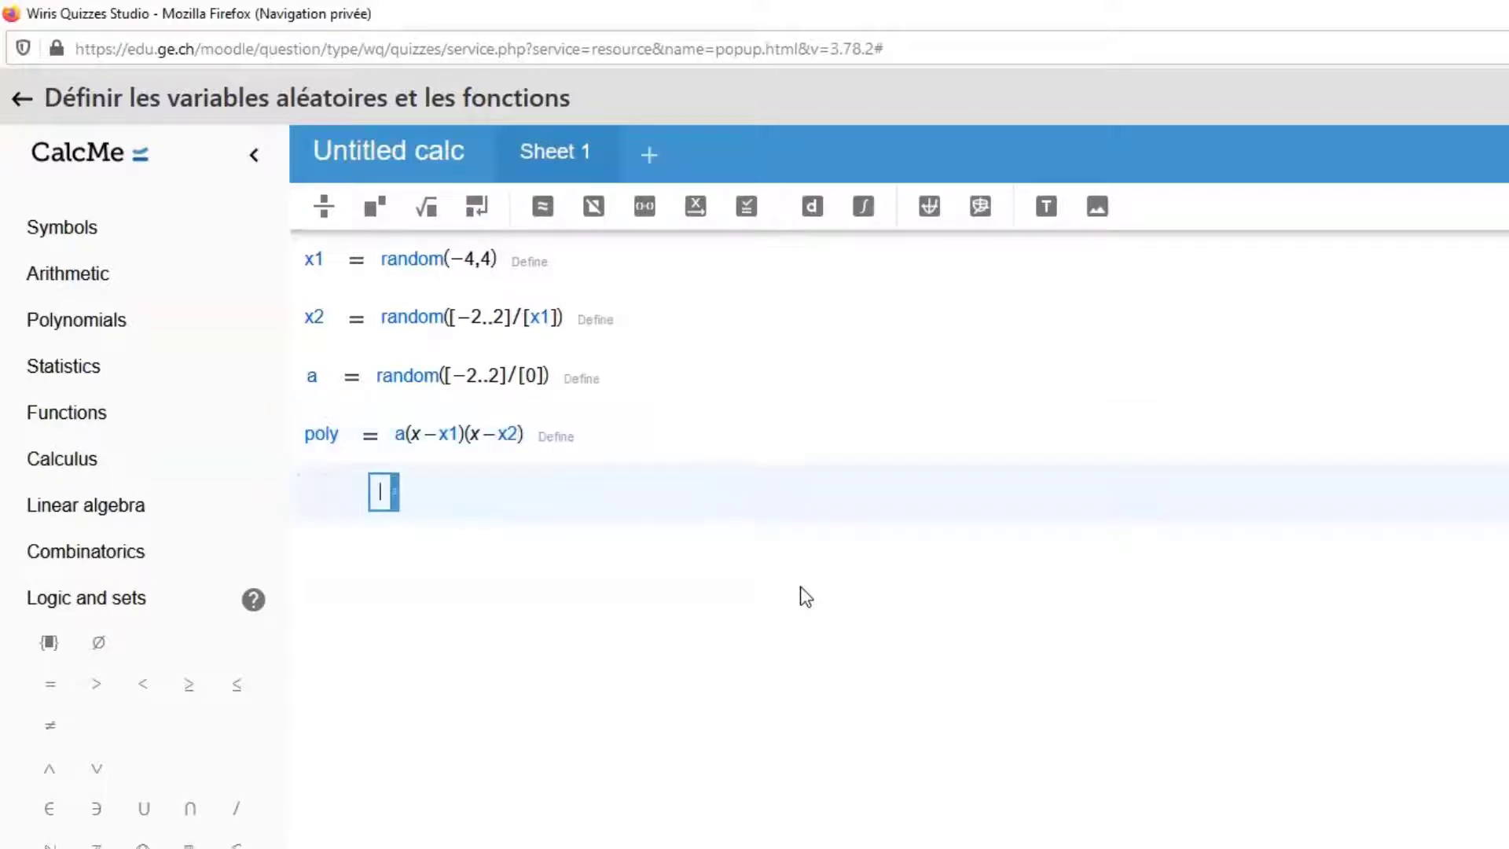
# Evaluate poly on its own line to display the expanded polynomial.
pyautogui.write('poly')
pyautogui.press('Return')
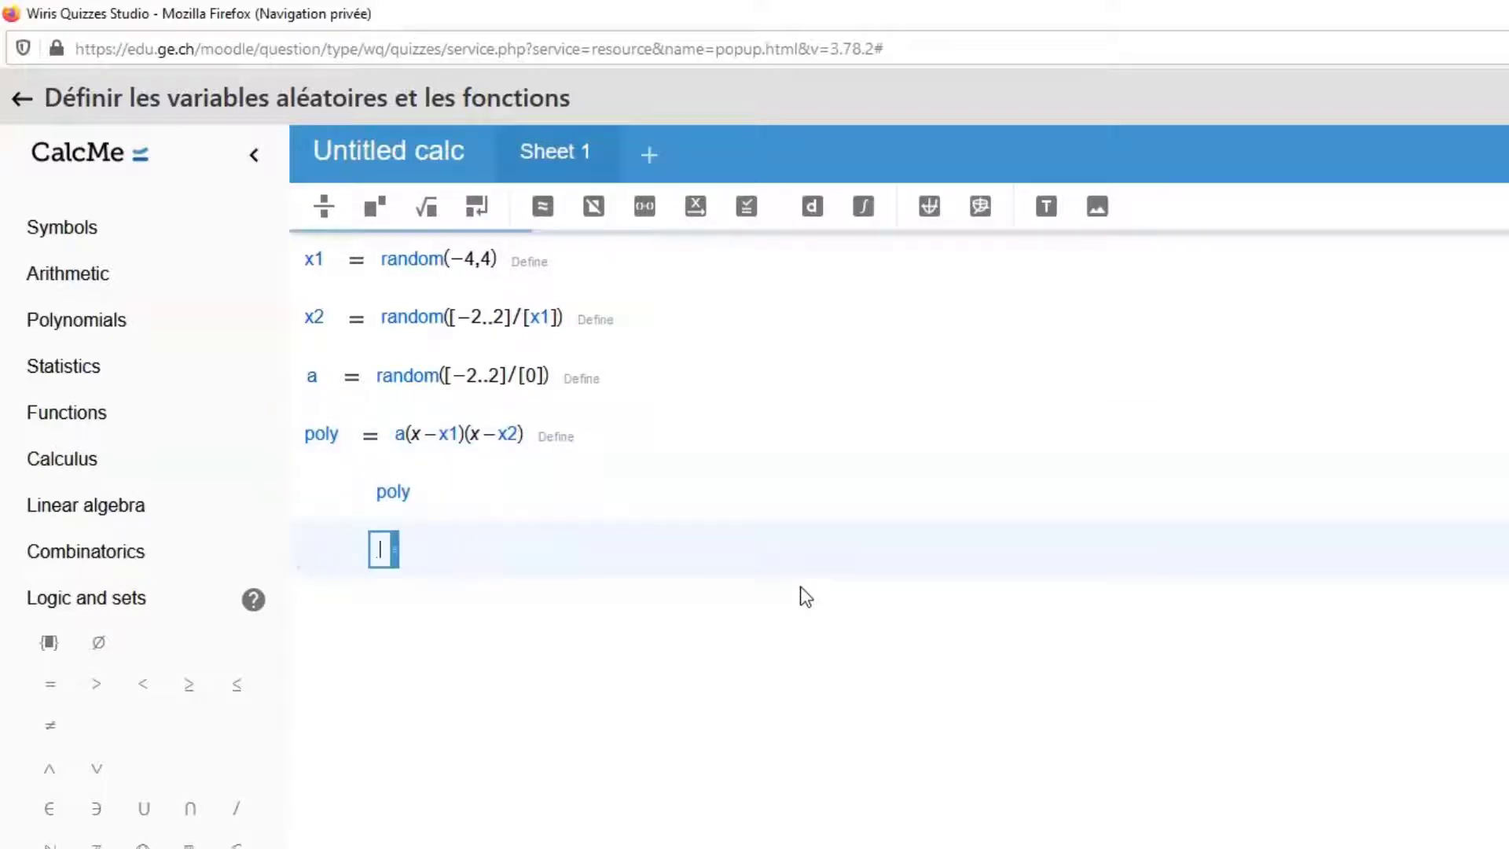
pyautogui.click(484, 497)
pyautogui.click(394, 549)
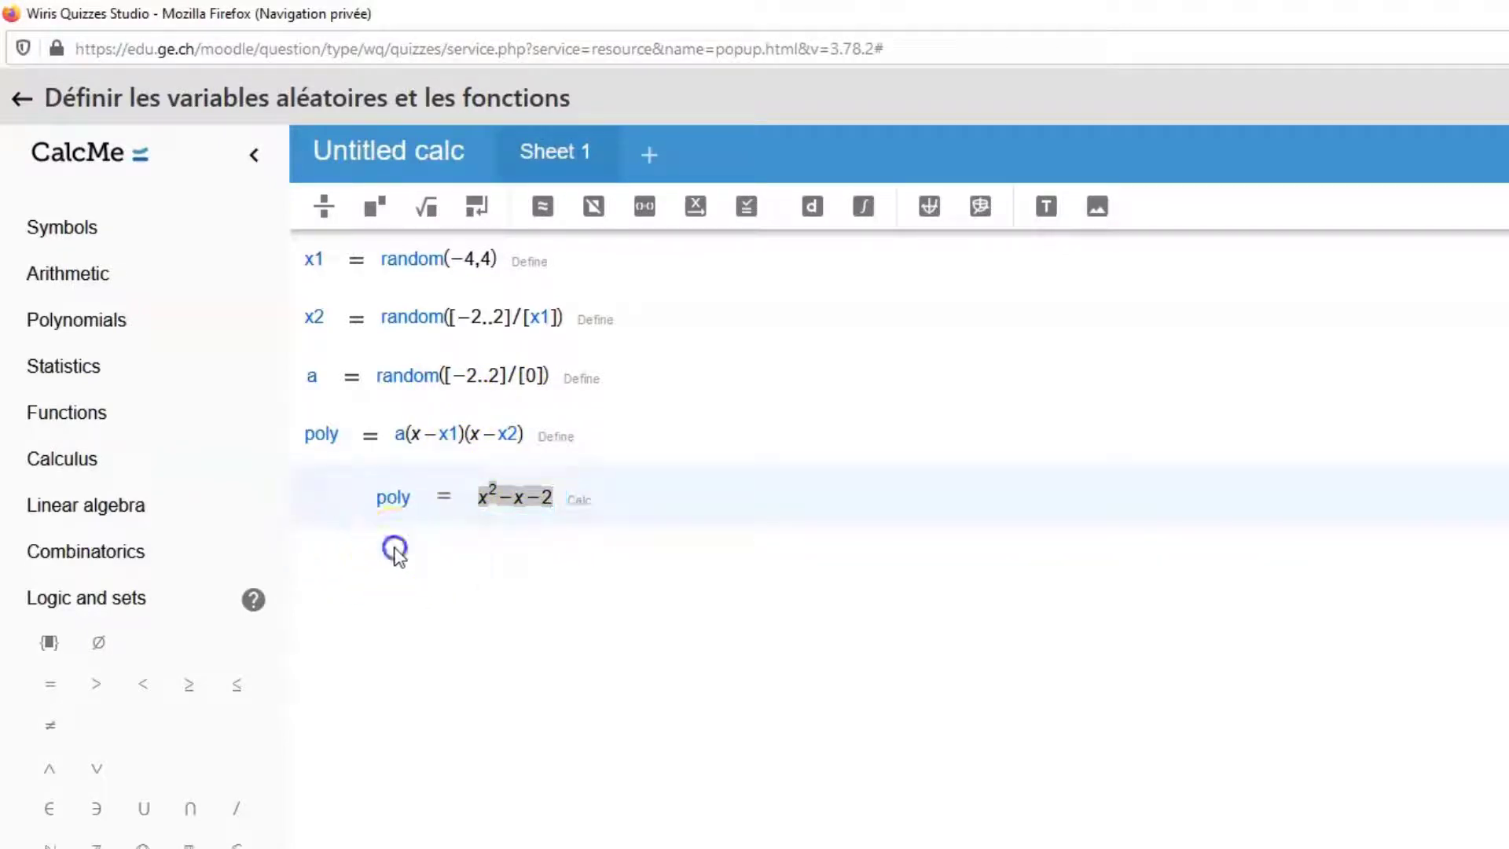
pyautogui.click(388, 549)
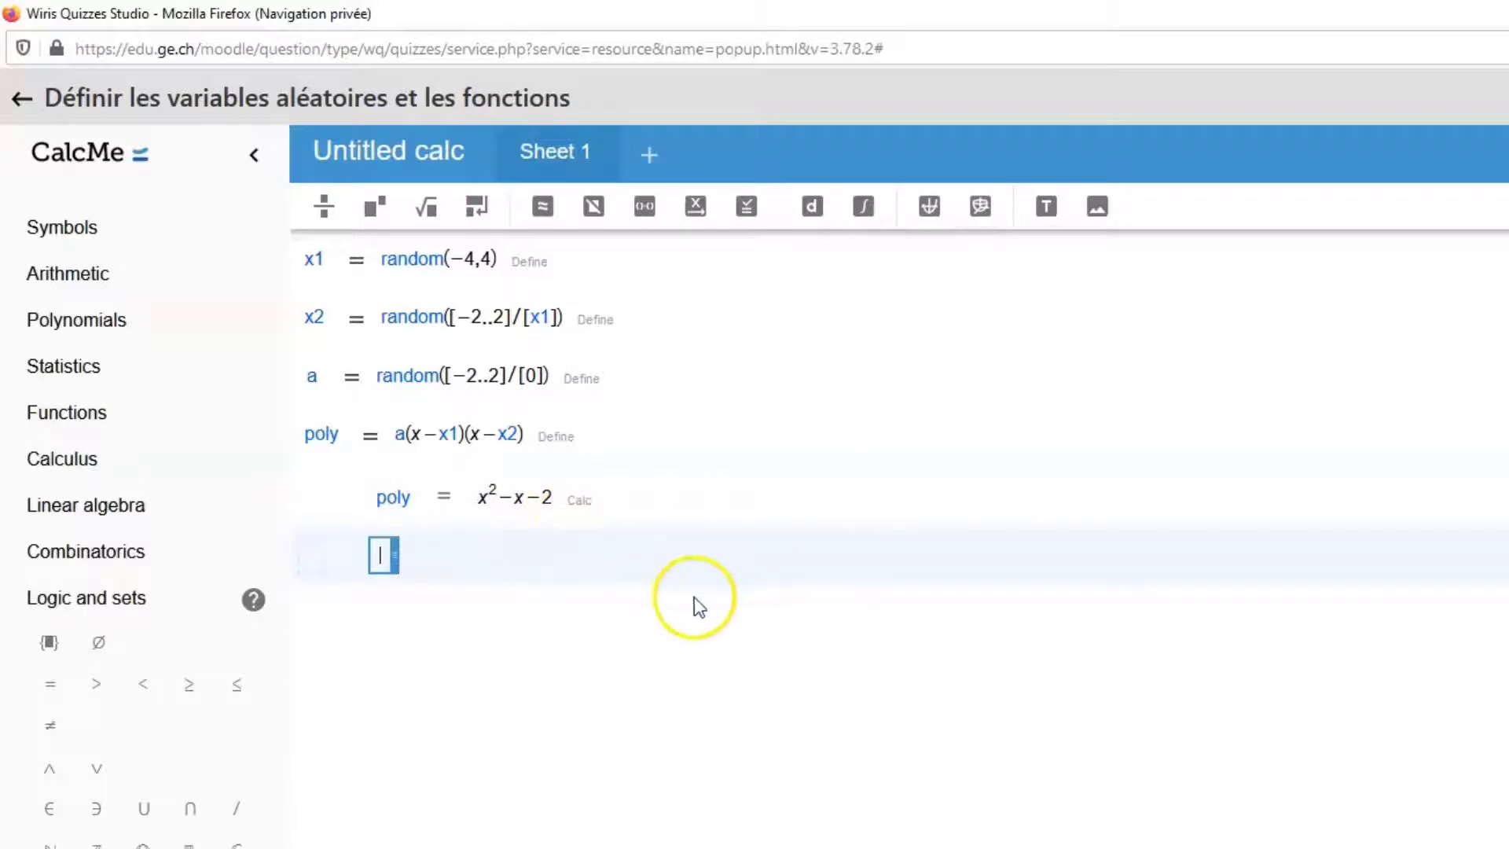
# Leave the variable definitions and check the correct answer entered as #x1,#x2.
pyautogui.click(22, 103)
pyautogui.click(71, 211)
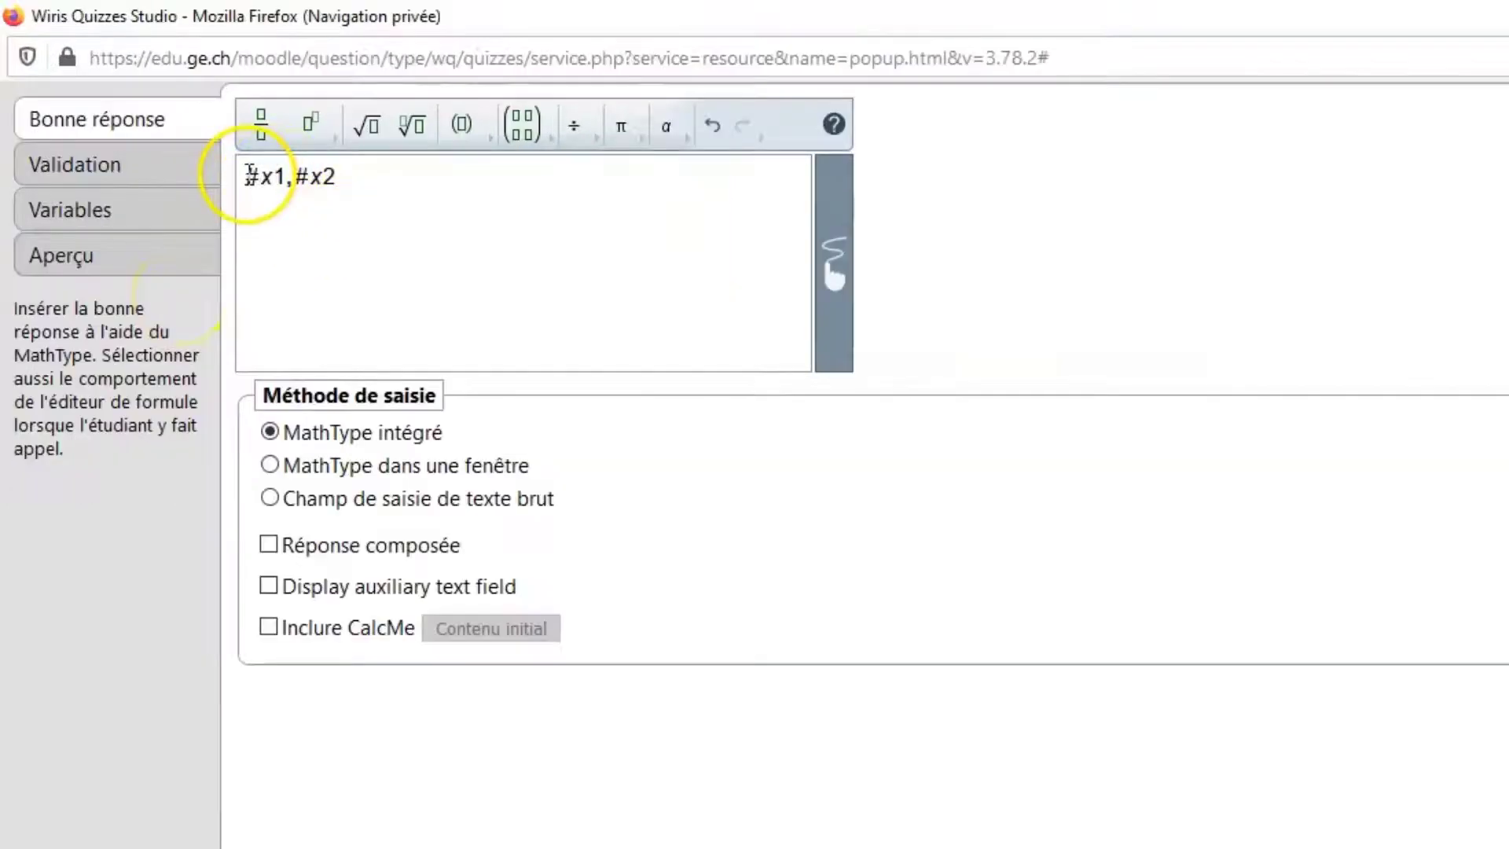
pyautogui.click(218, 148)
pyautogui.moveTo(296, 176); pyautogui.dragTo(311, 176)
pyautogui.click(331, 181)
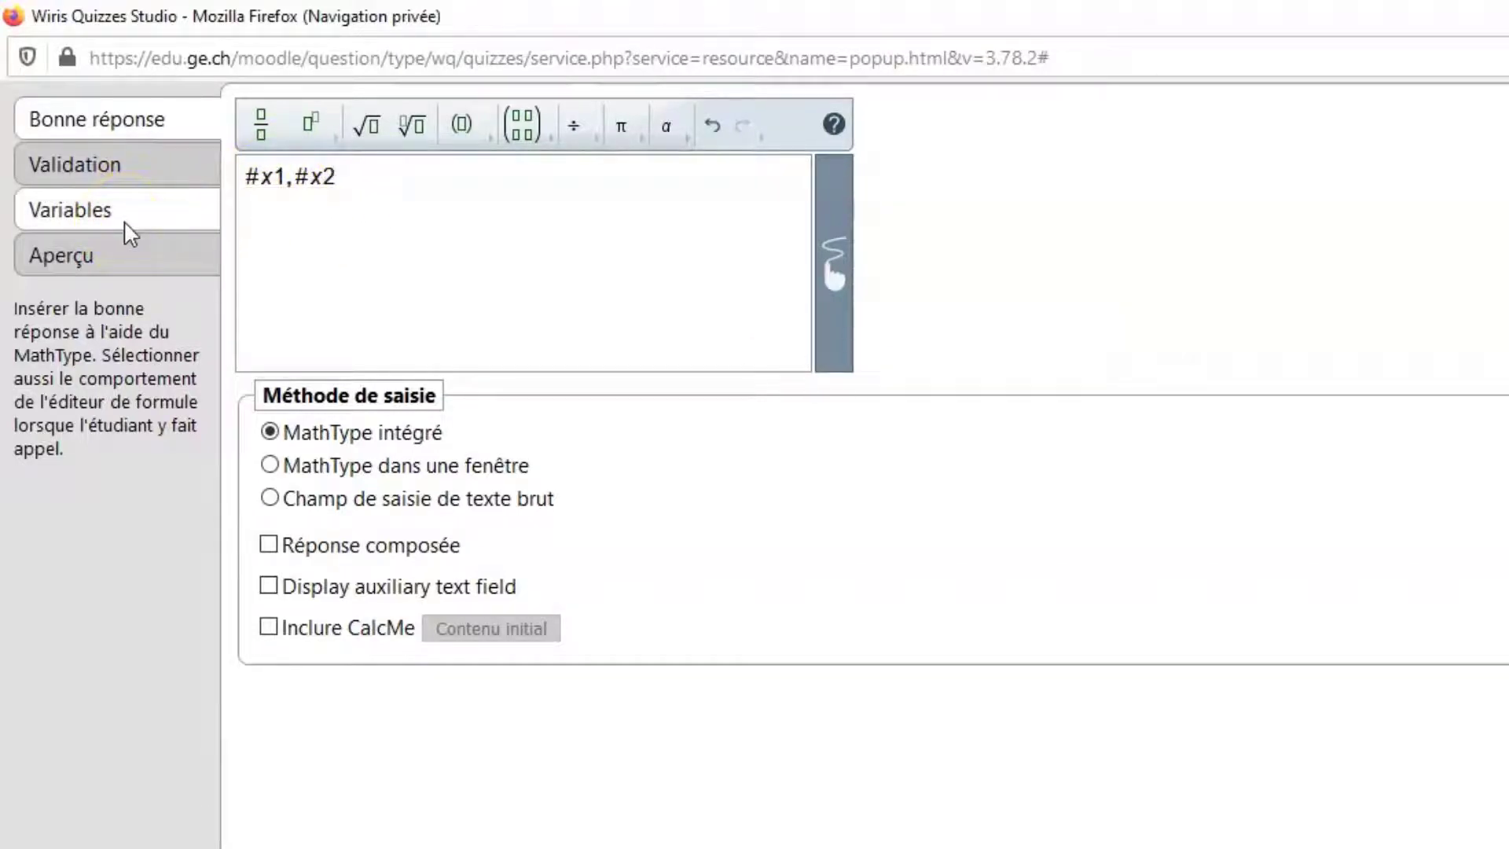
pyautogui.click(258, 176)
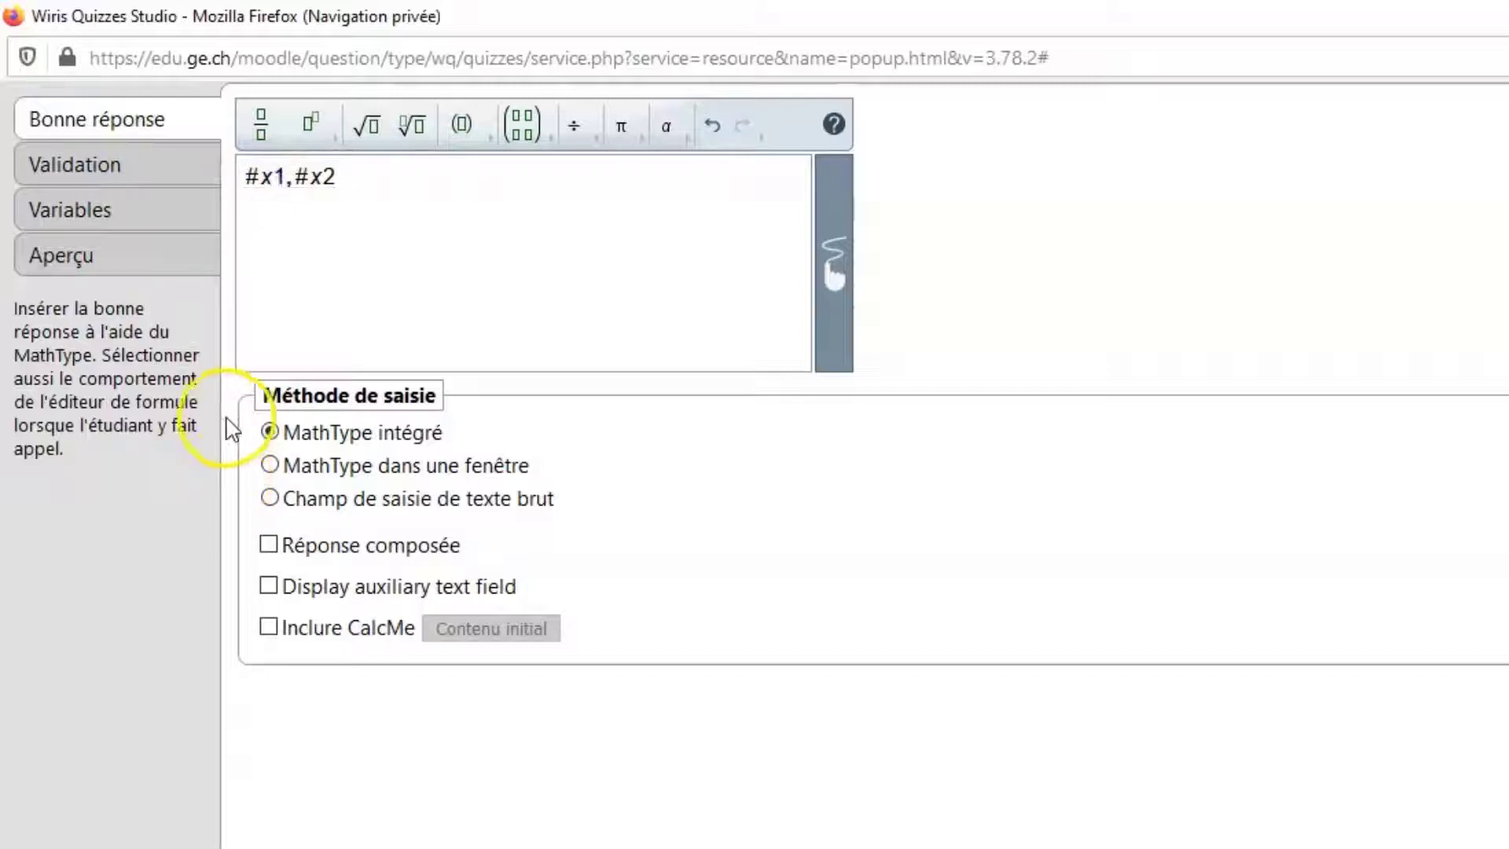
# Test the student answers 2 -4 and 2,-4 in the question's answer preview.
pyautogui.click(111, 265)
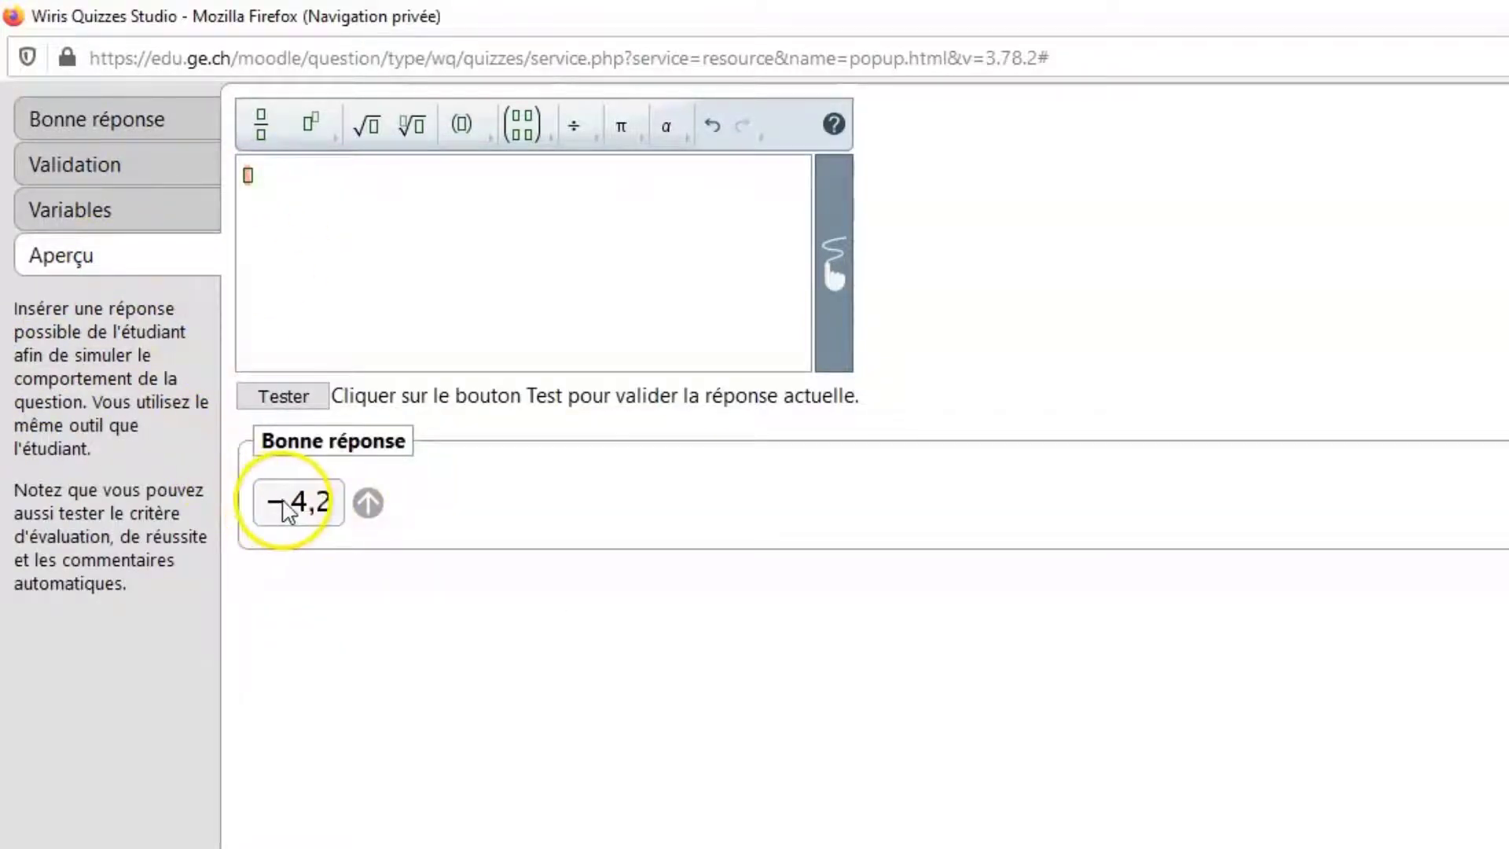
pyautogui.click(396, 206)
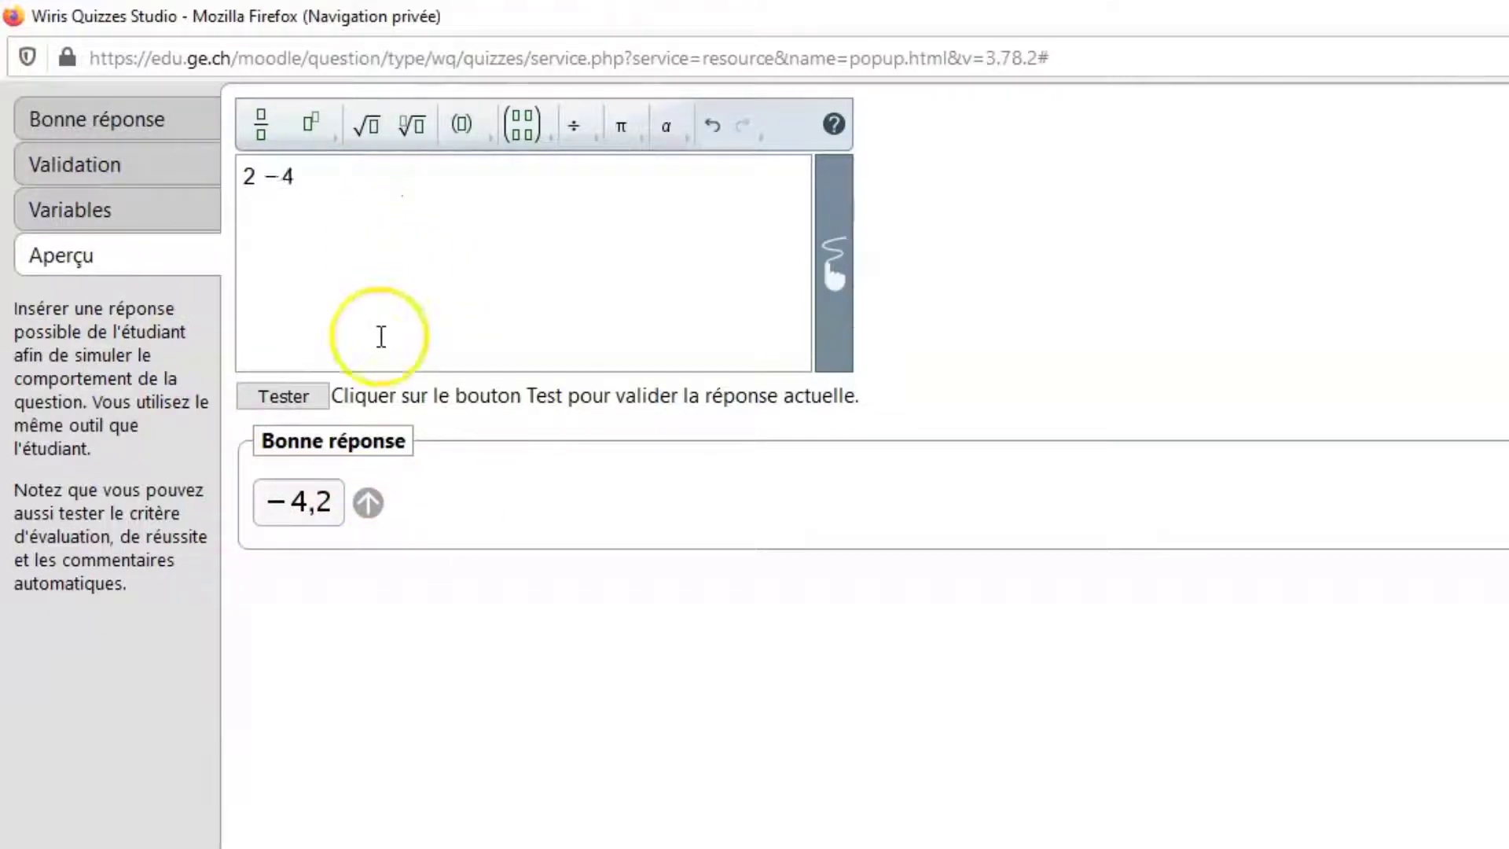
pyautogui.click(288, 397)
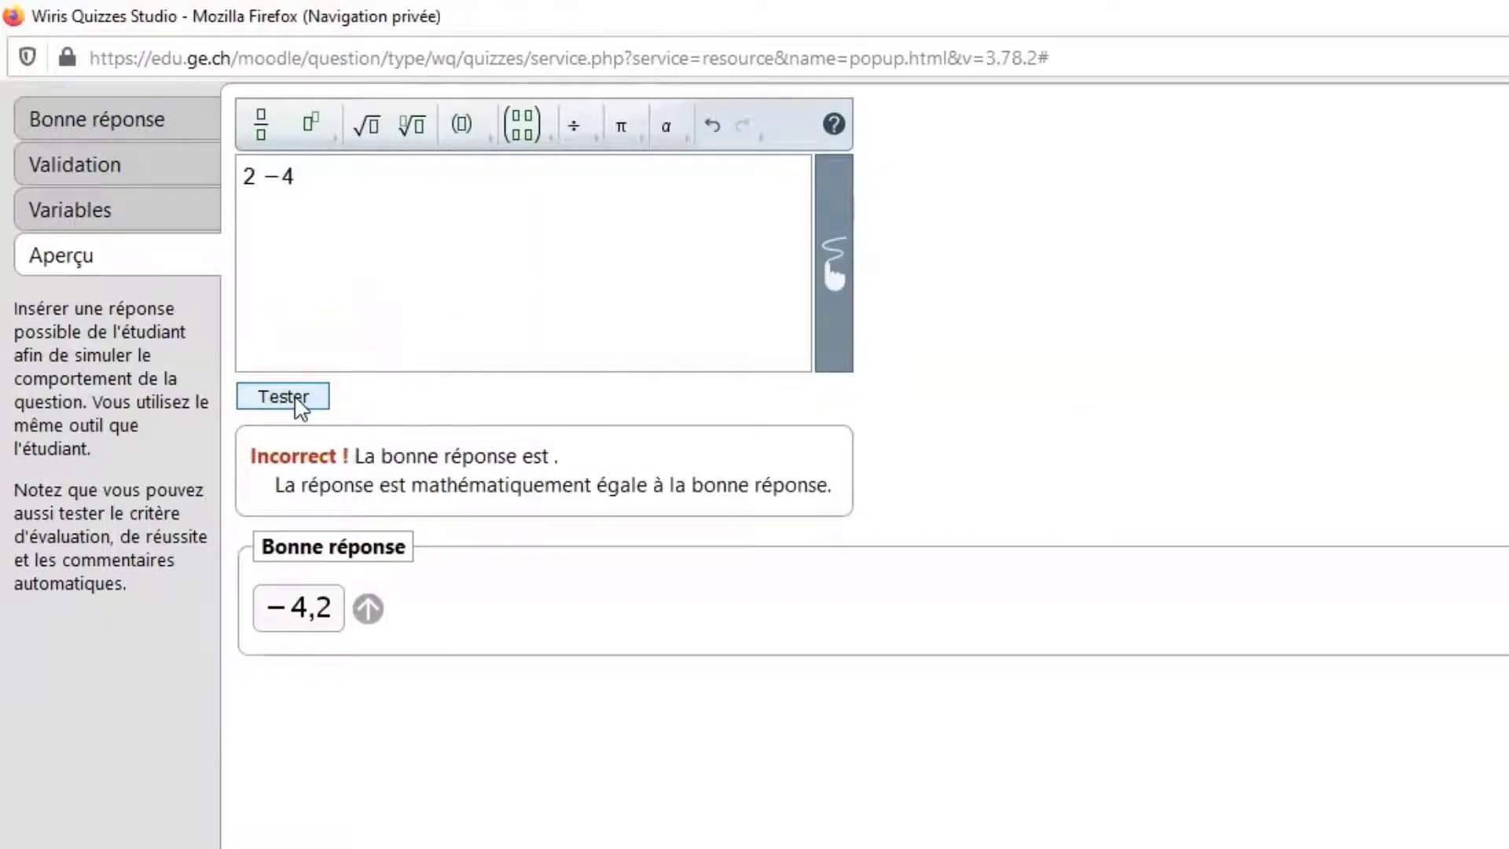
pyautogui.click(253, 176)
pyautogui.write(',')
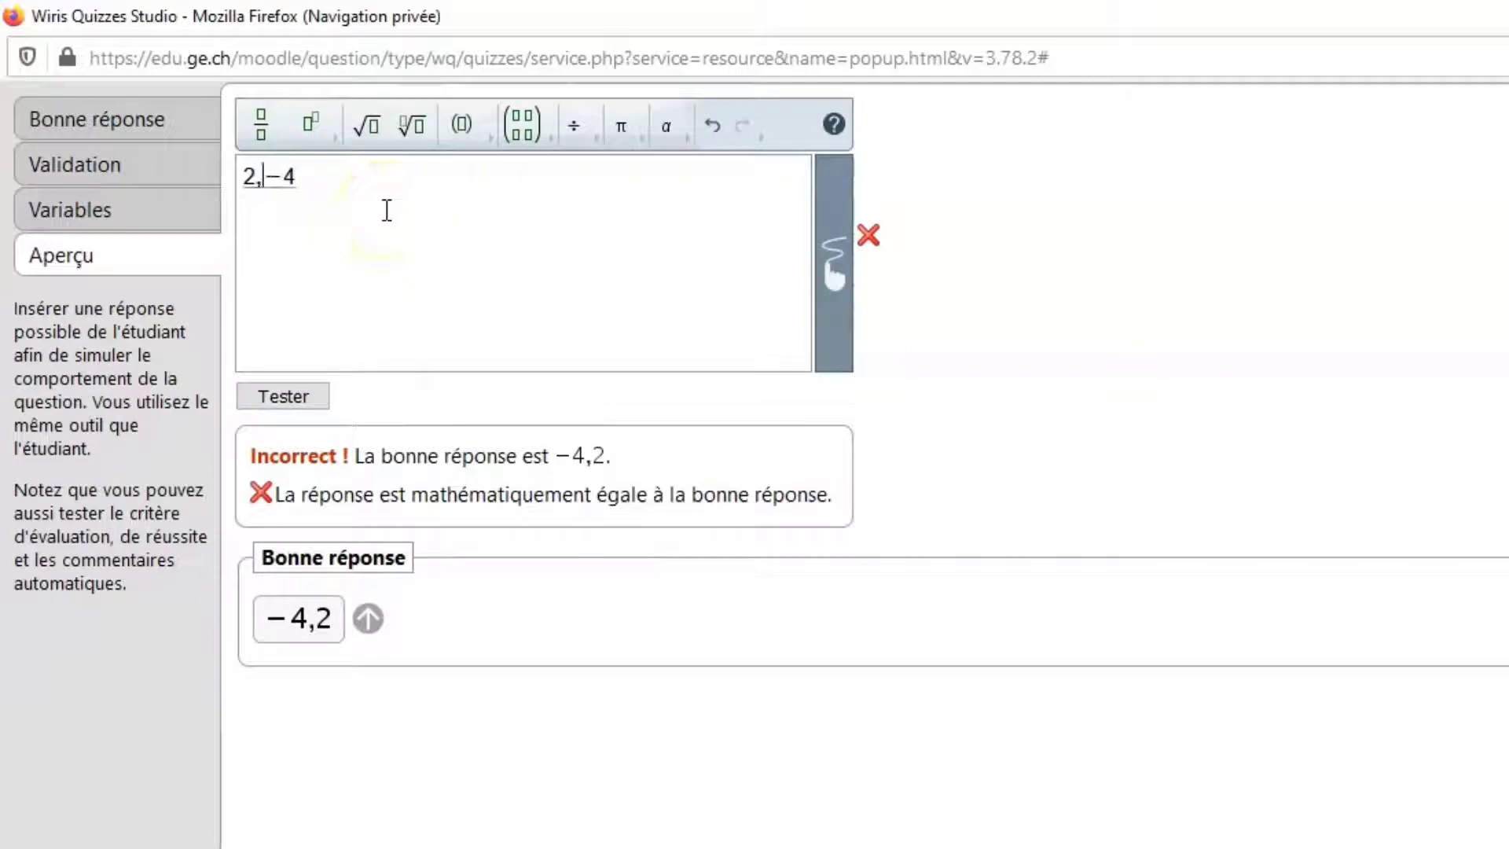
pyautogui.click(317, 394)
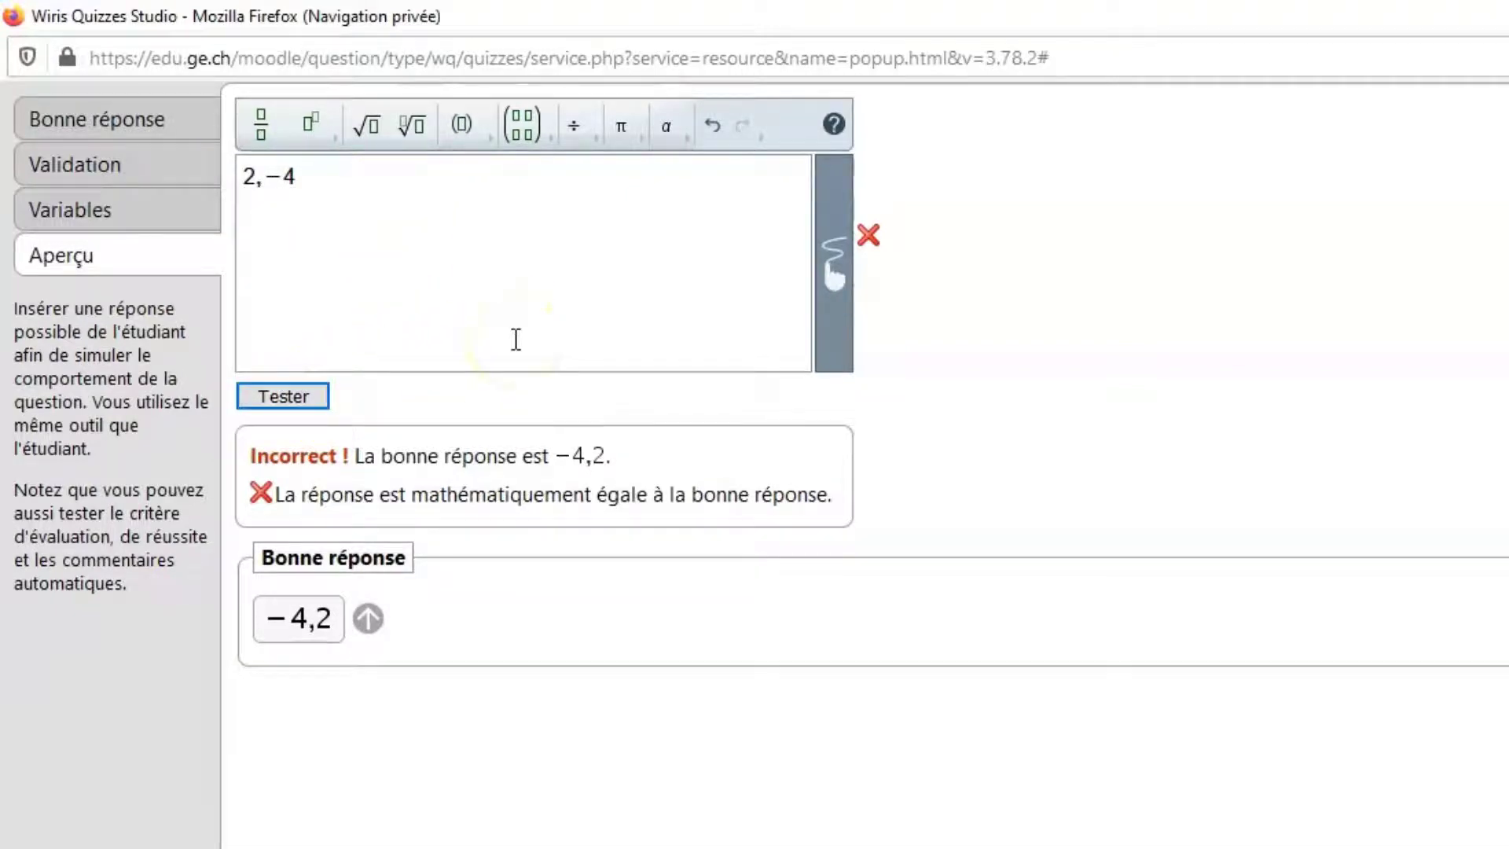
# Enable "Comparer en tant qu'ensembles" in the validation settings and retest the answer 2,-4.
pyautogui.click(143, 175)
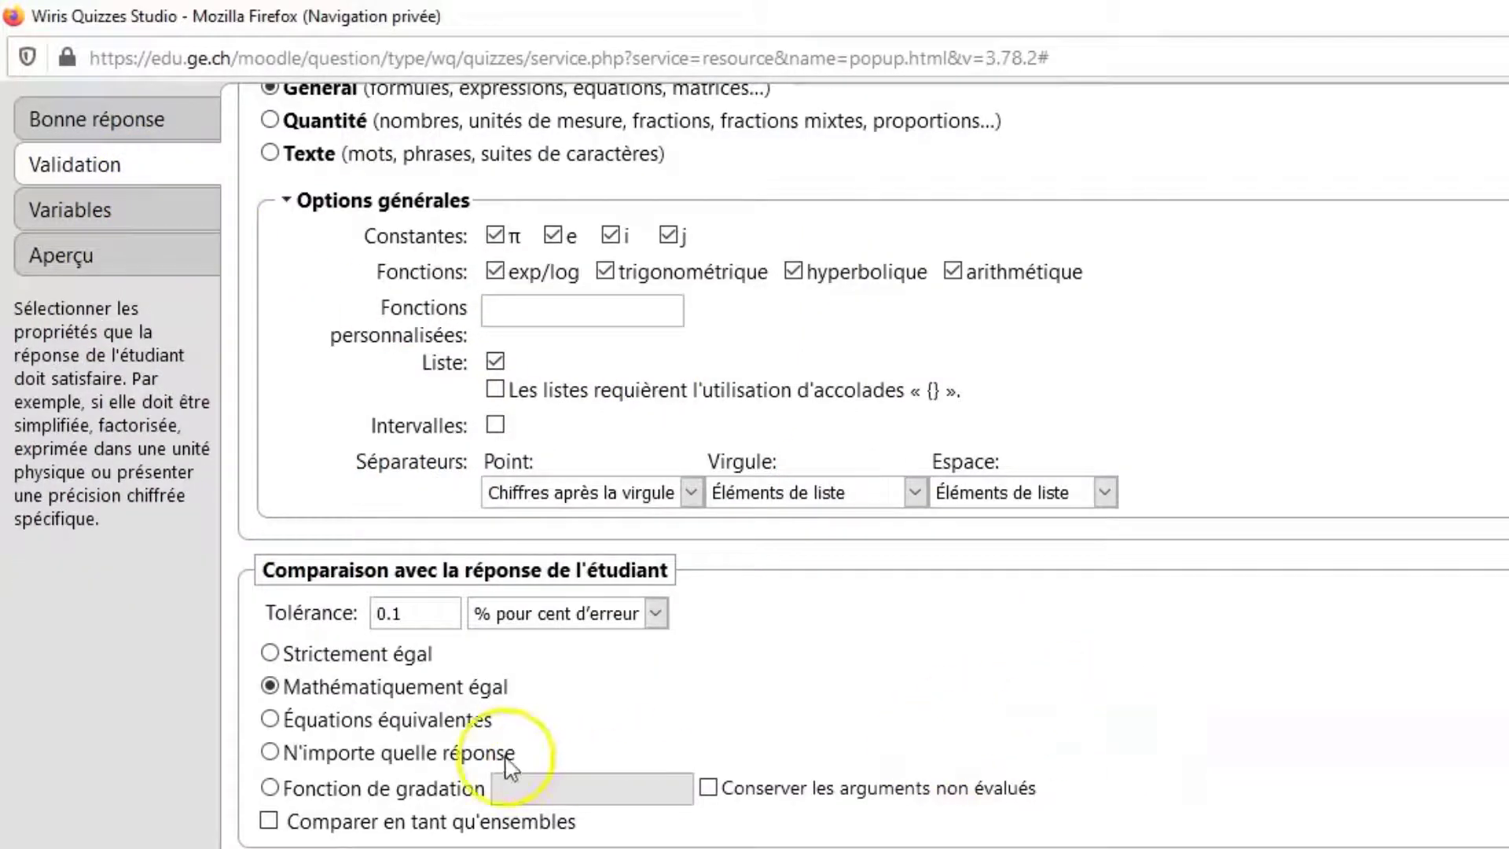
pyautogui.click(270, 821)
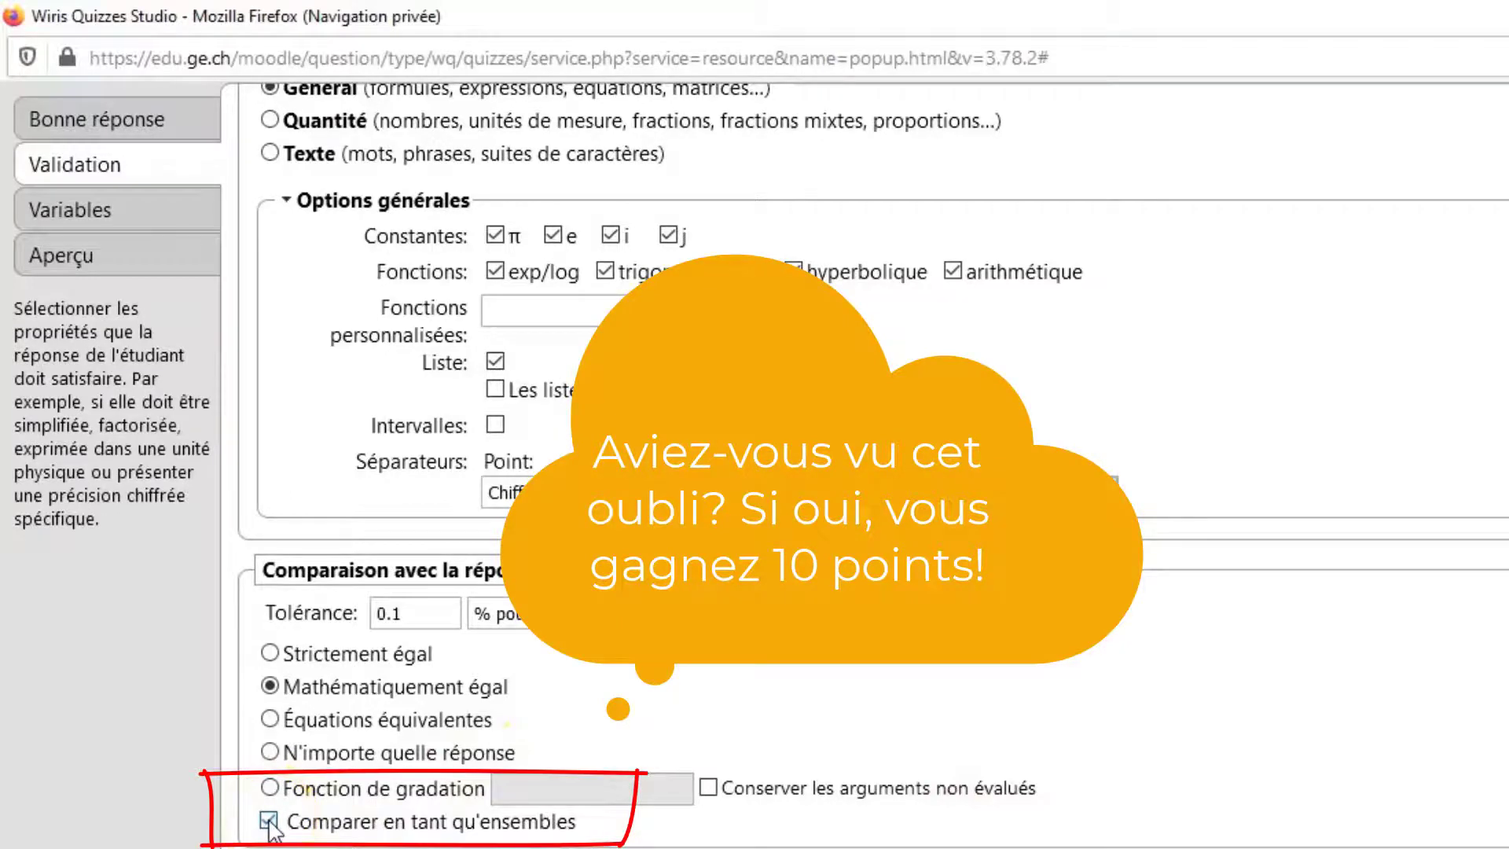
pyautogui.click(98, 265)
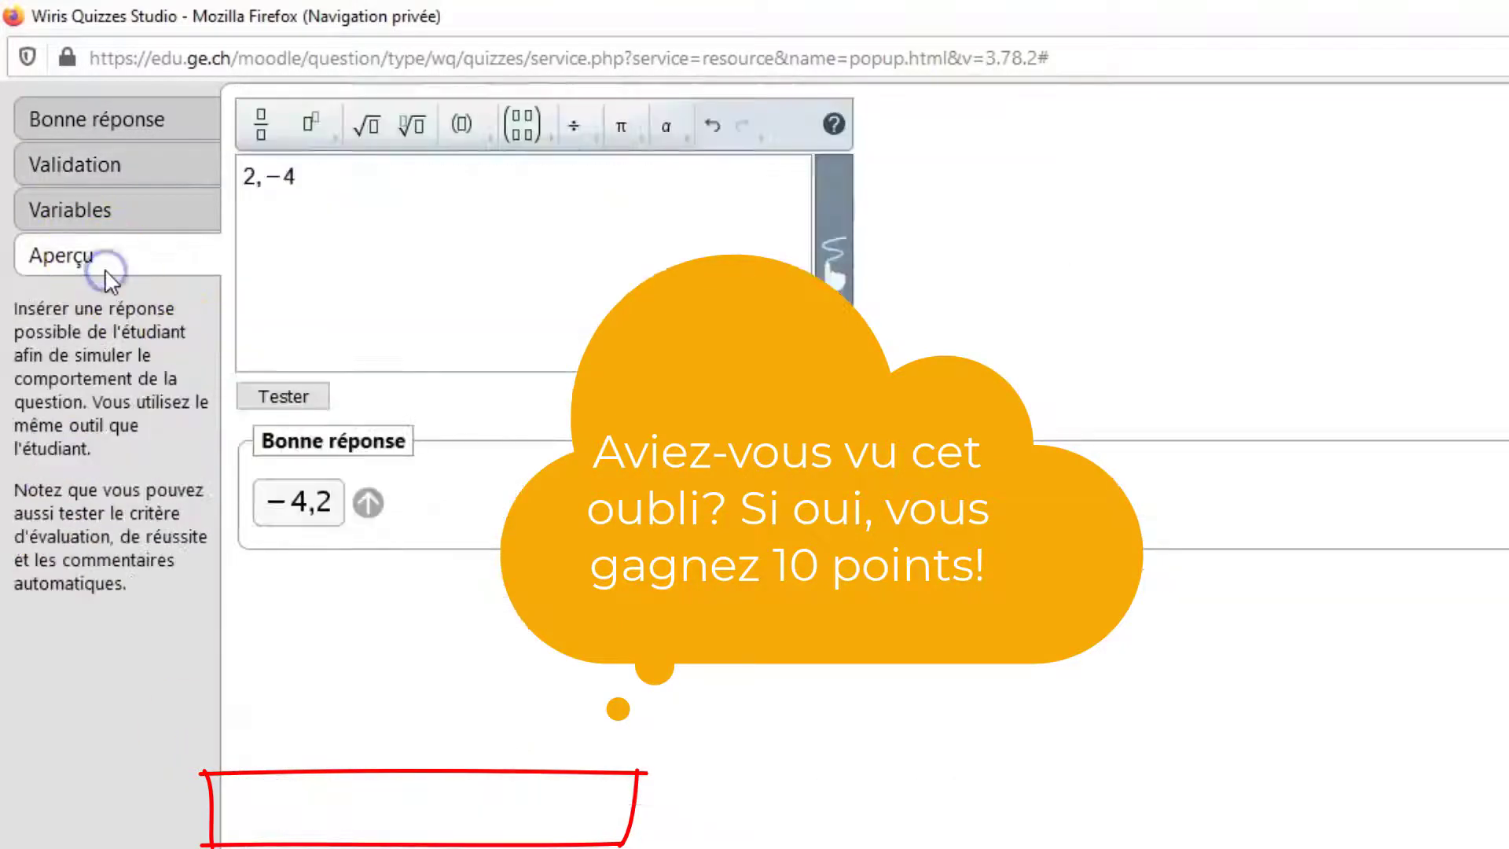
pyautogui.click(305, 398)
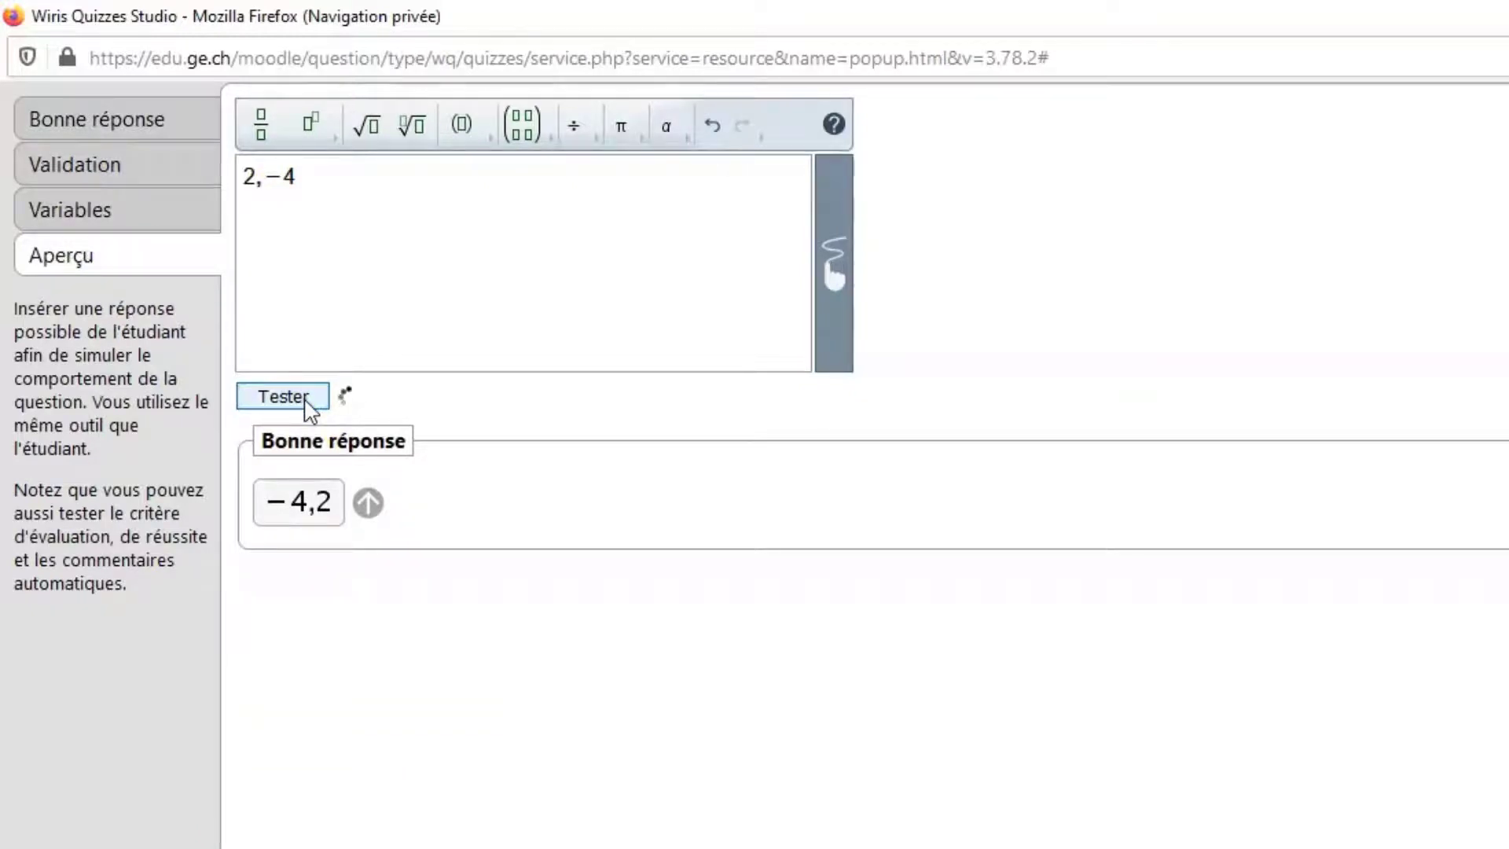
# Remove the comma from the test answer and test 2 -4 separated only by a space.
pyautogui.click(266, 177)
pyautogui.press('BackSpace')
pyautogui.click(283, 396)
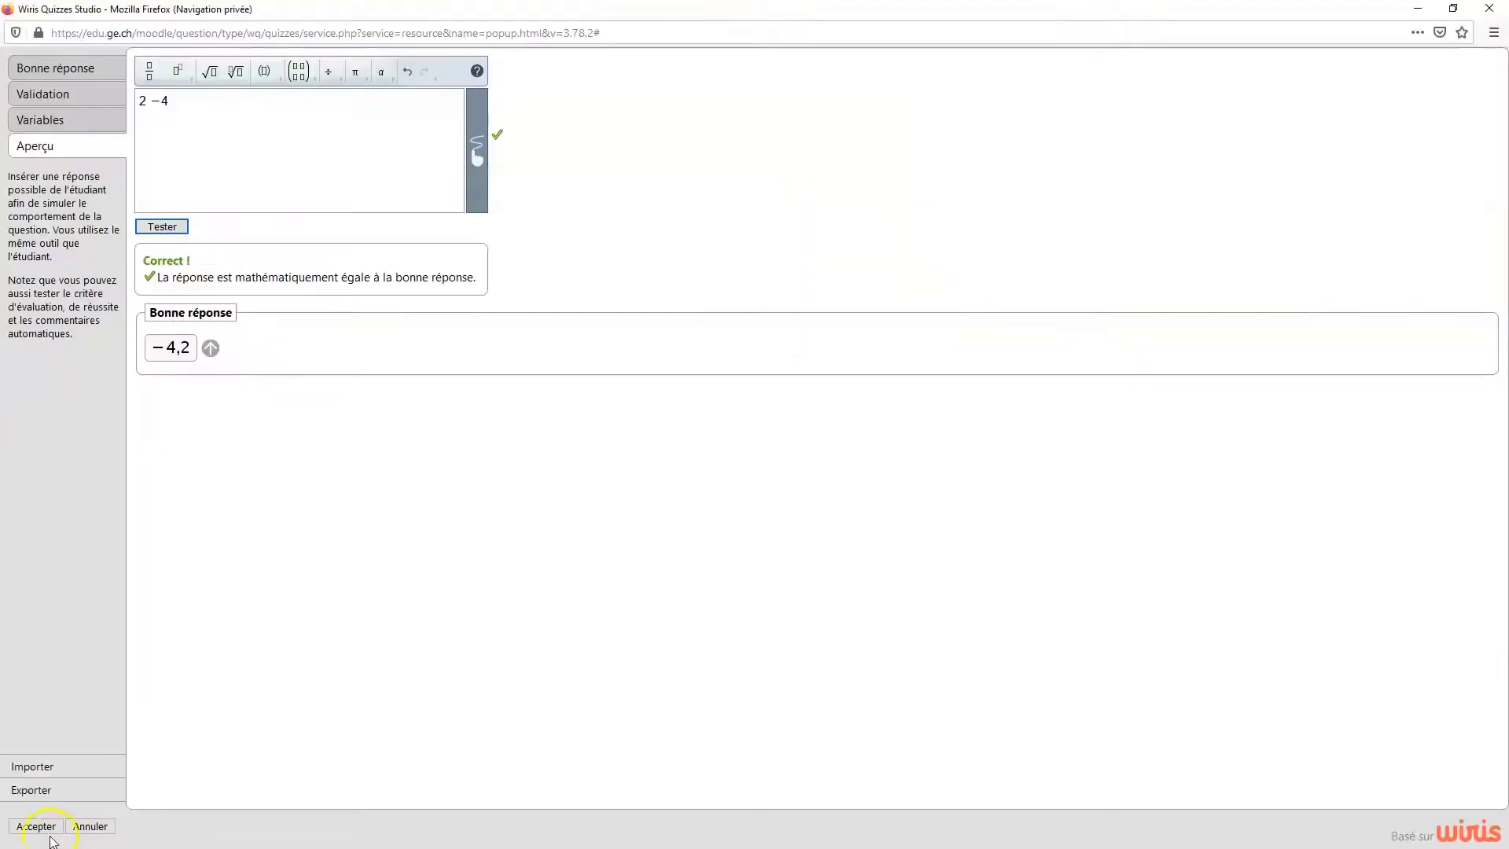
# Accept the WIRIS settings and save the question with answer 1 graded at 100%.
pyautogui.click(36, 826)
pyautogui.click(1139, 448)
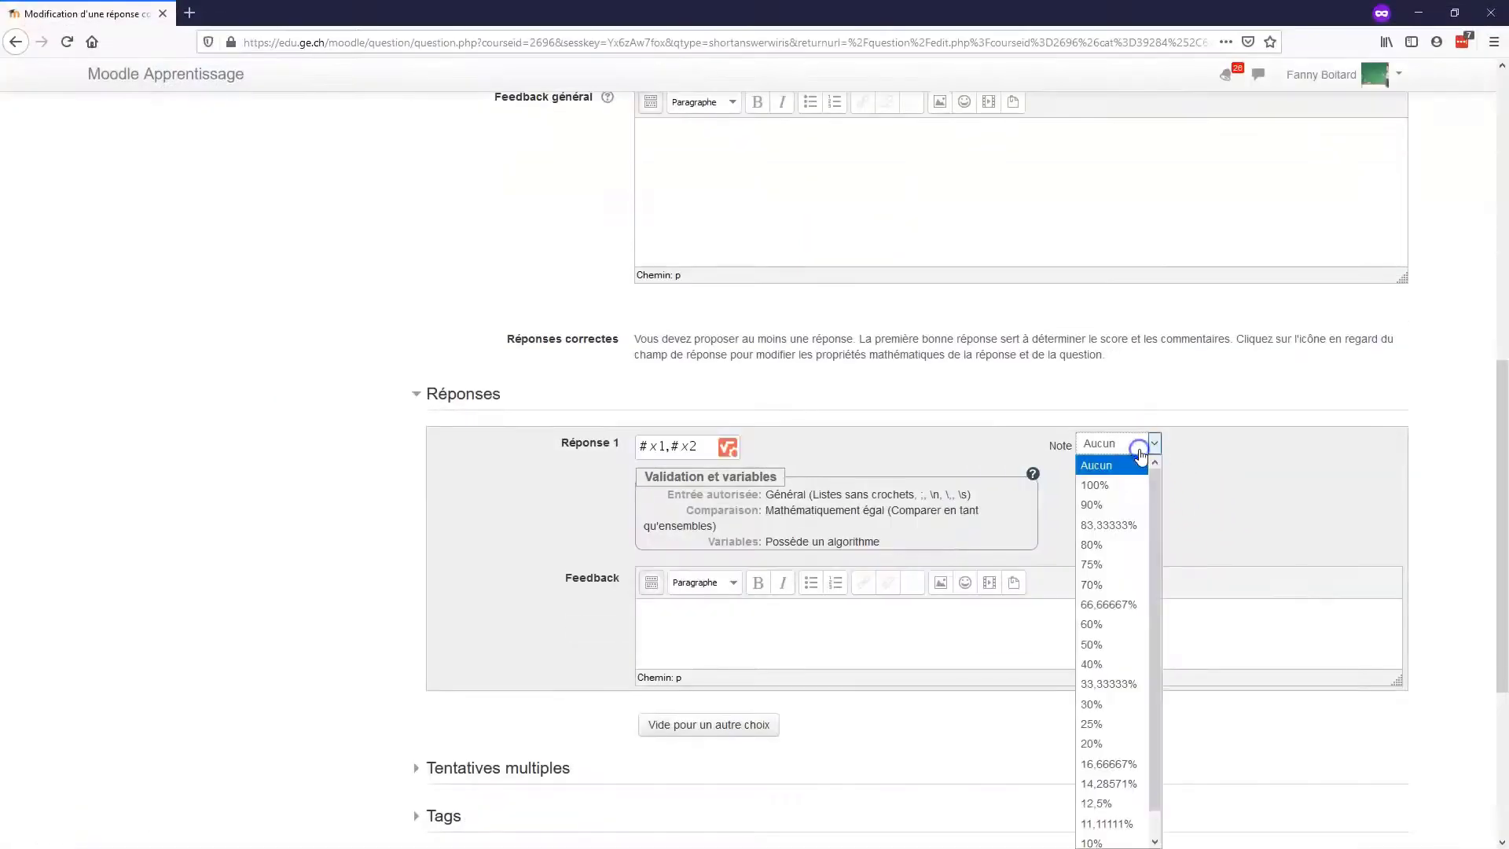
pyautogui.click(1121, 485)
pyautogui.scroll(-4, 1266, 563)
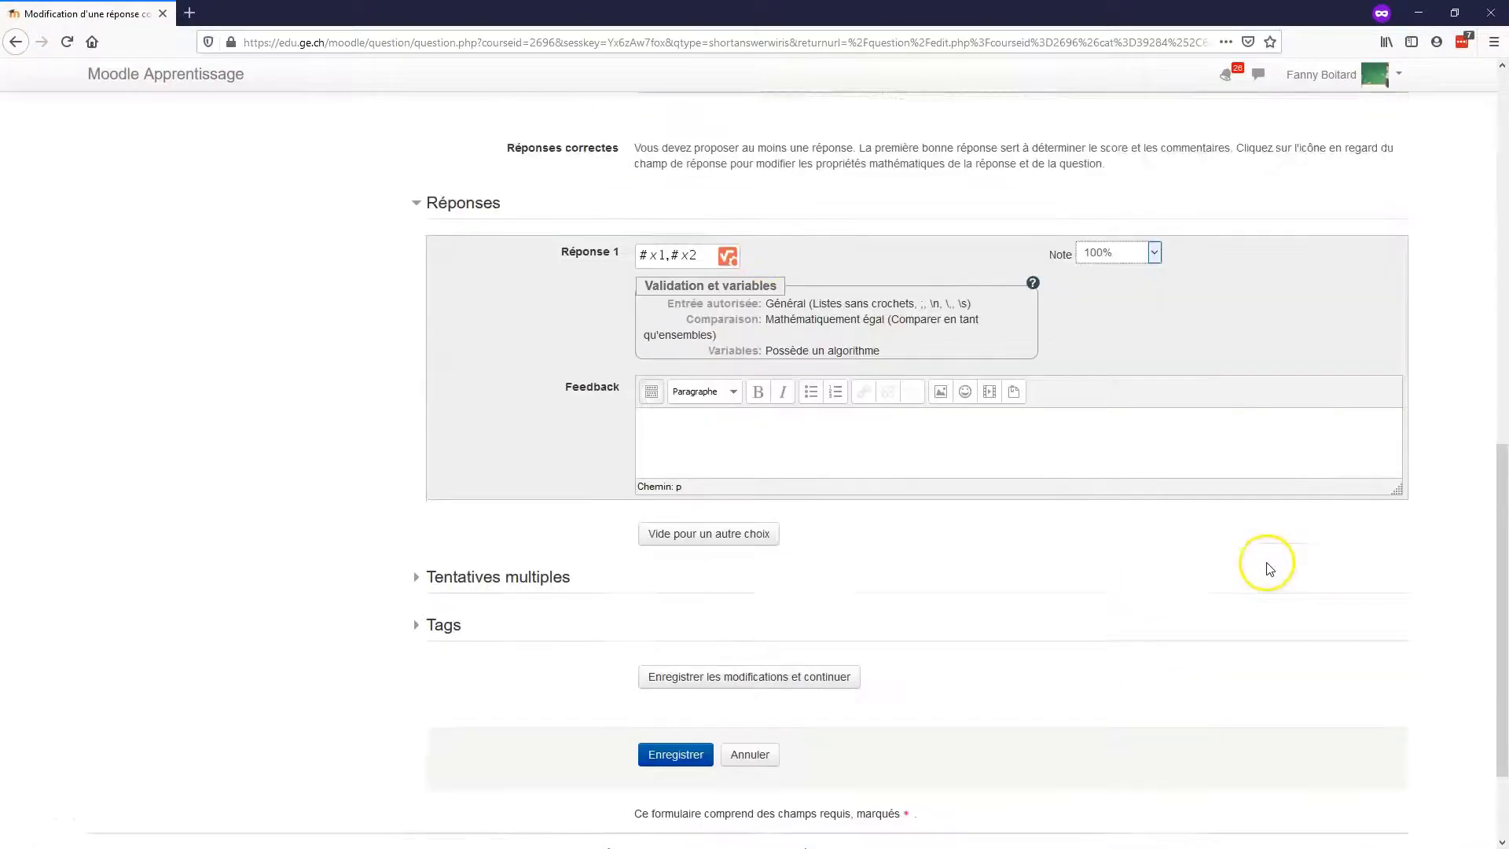
pyautogui.click(694, 626)
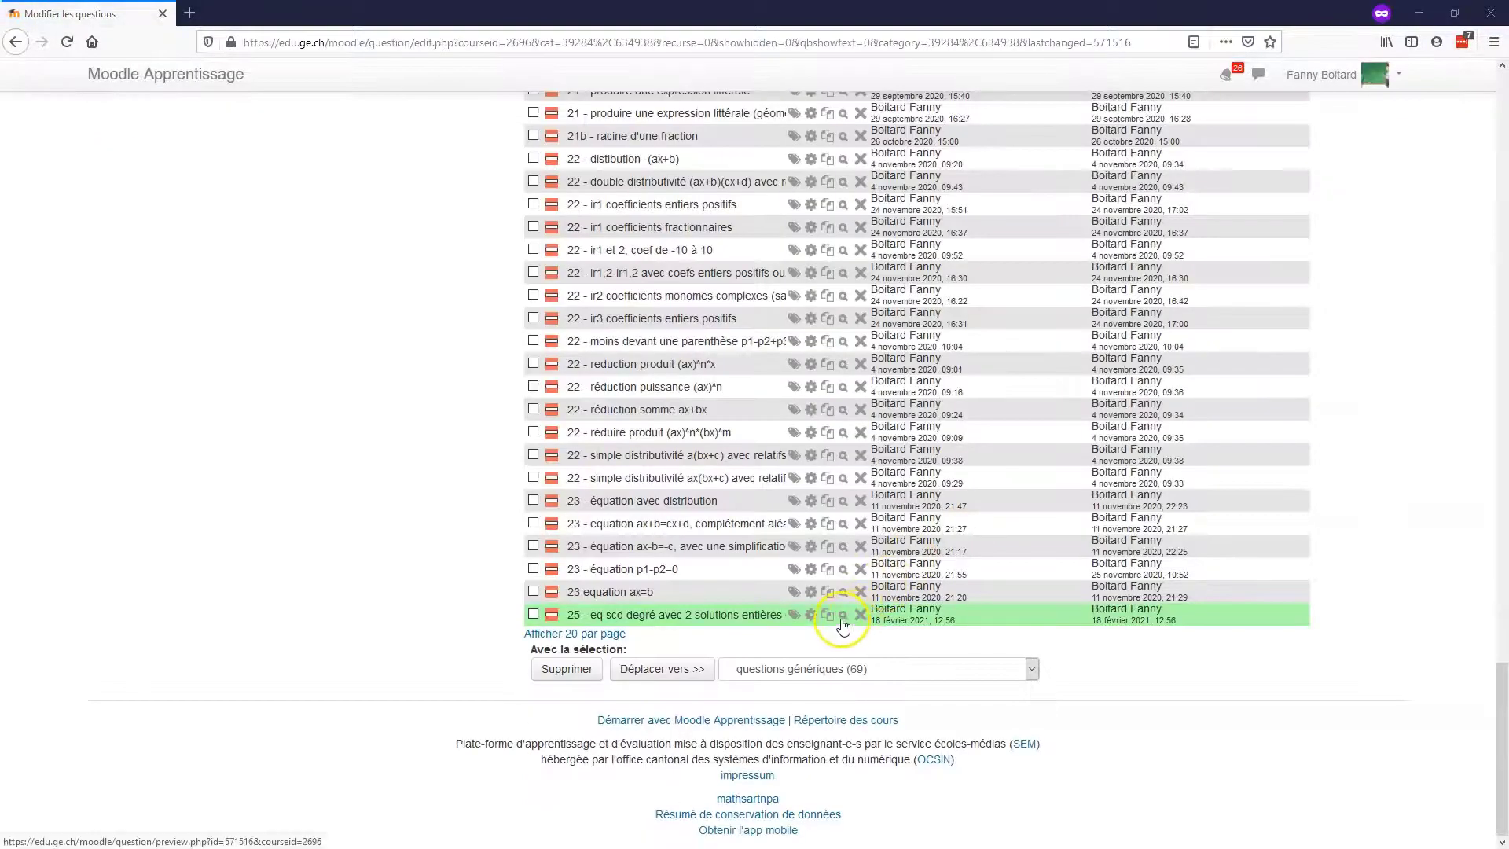
# Preview question "25 - eq scd degré avec 2 solutions entières", submit the answer -2,2 and close the preview.
pyautogui.click(841, 618)
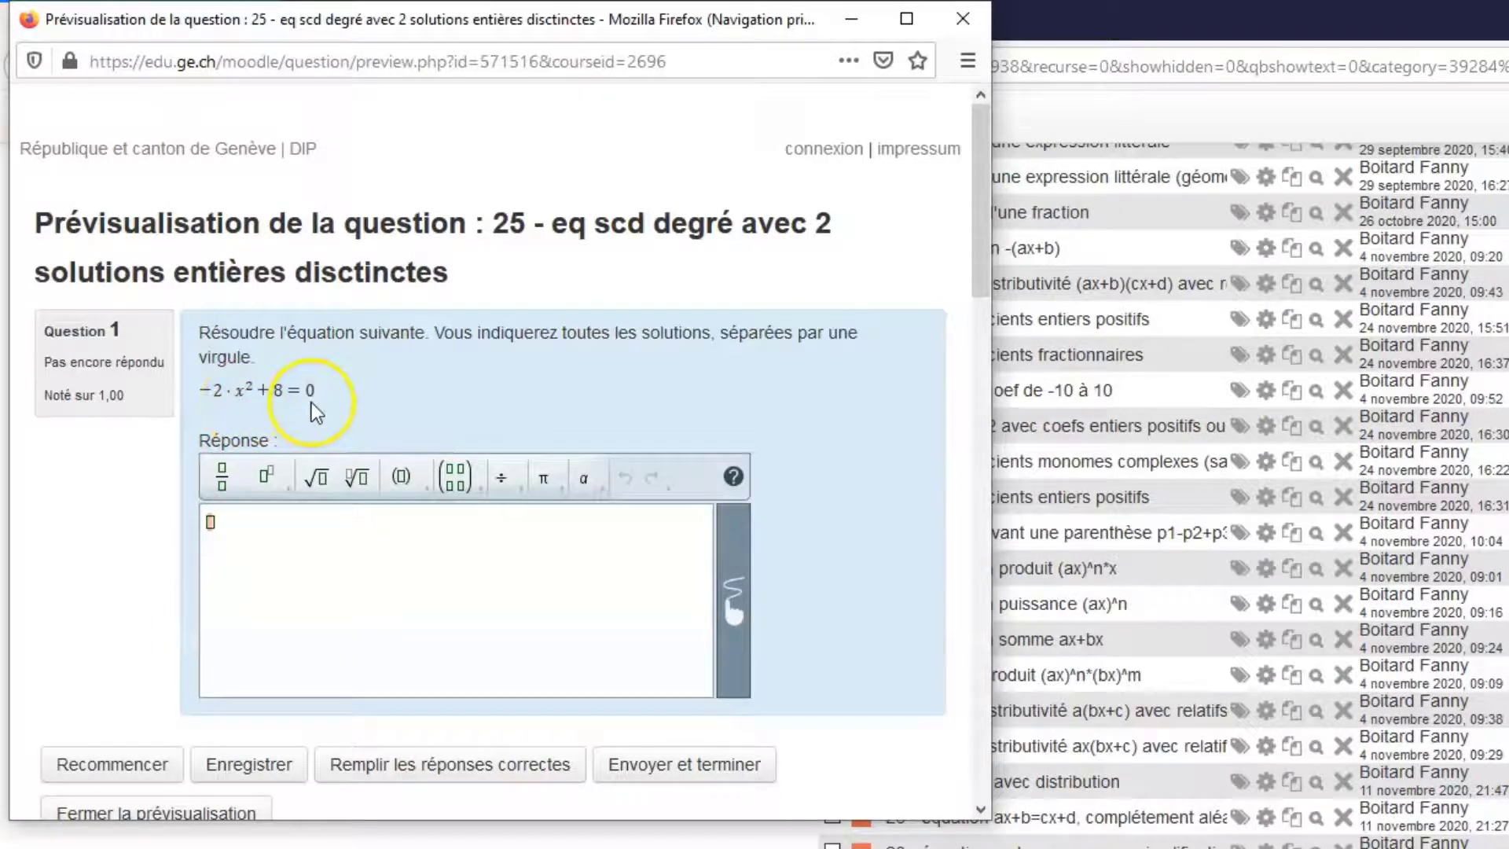
pyautogui.click(361, 565)
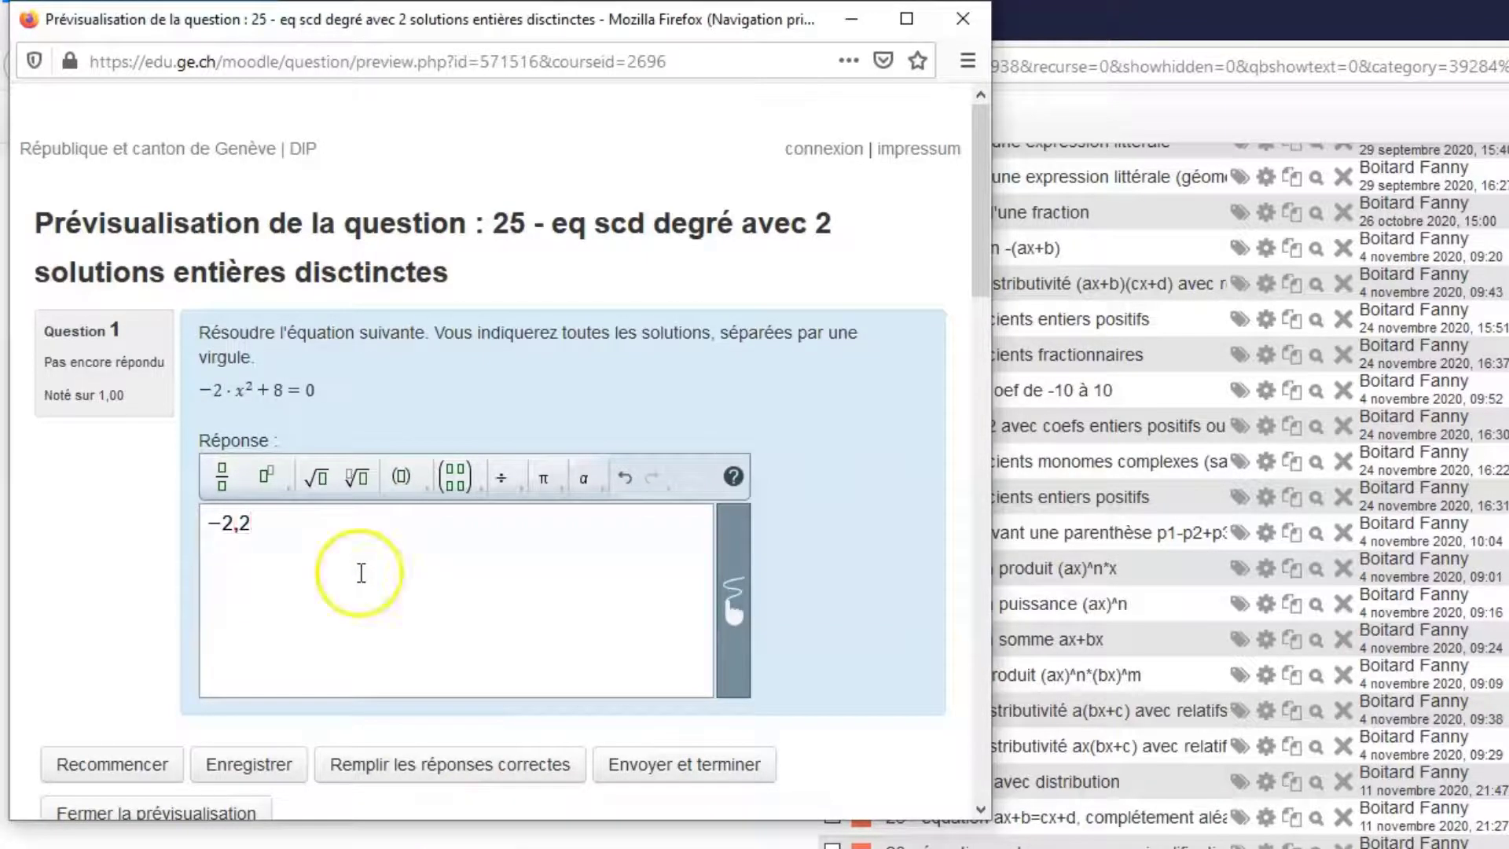
pyautogui.click(694, 766)
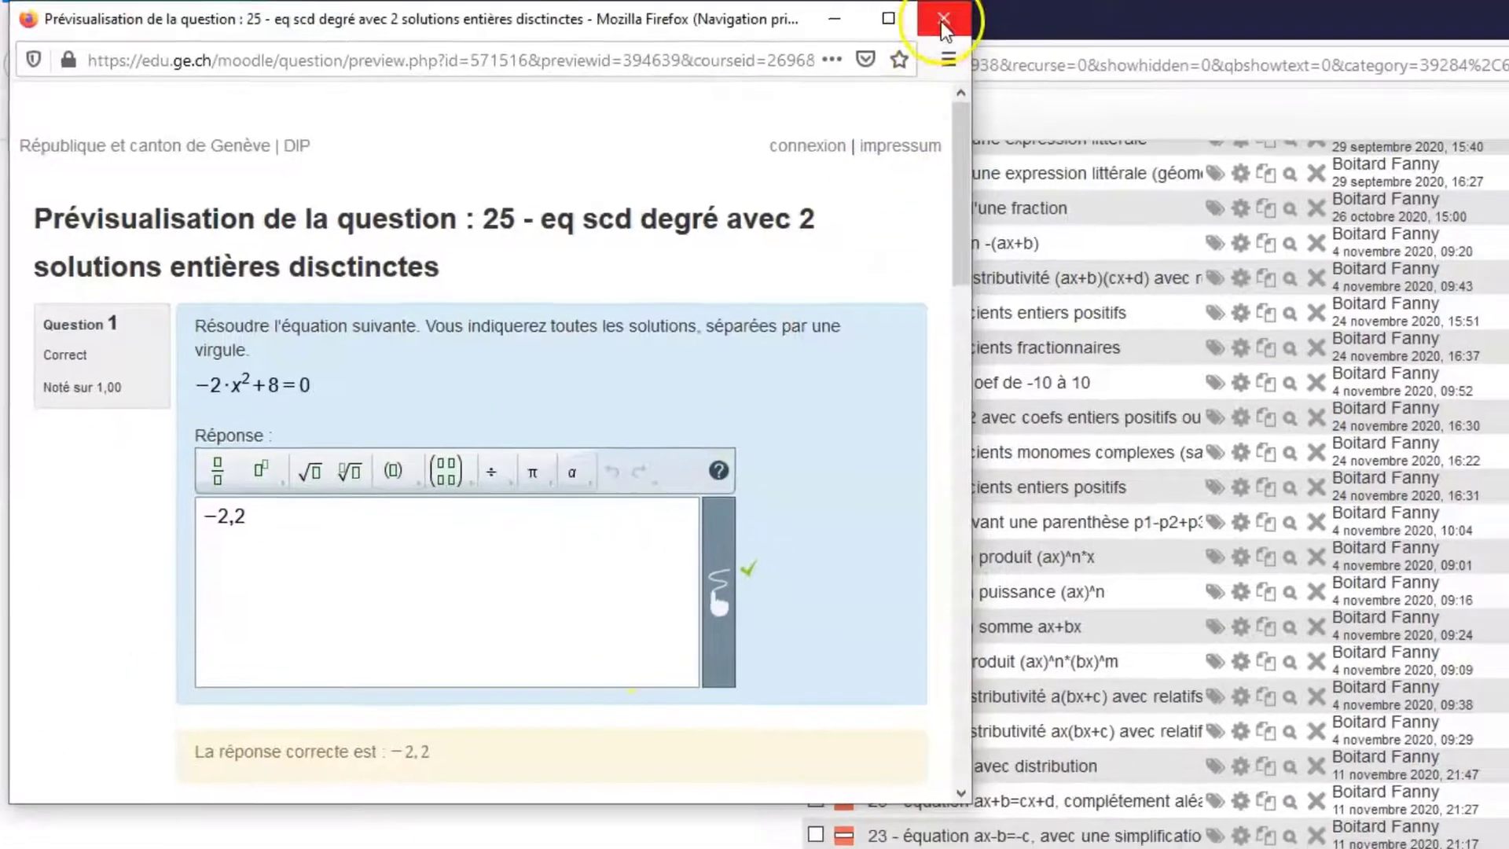
pyautogui.click(960, 18)
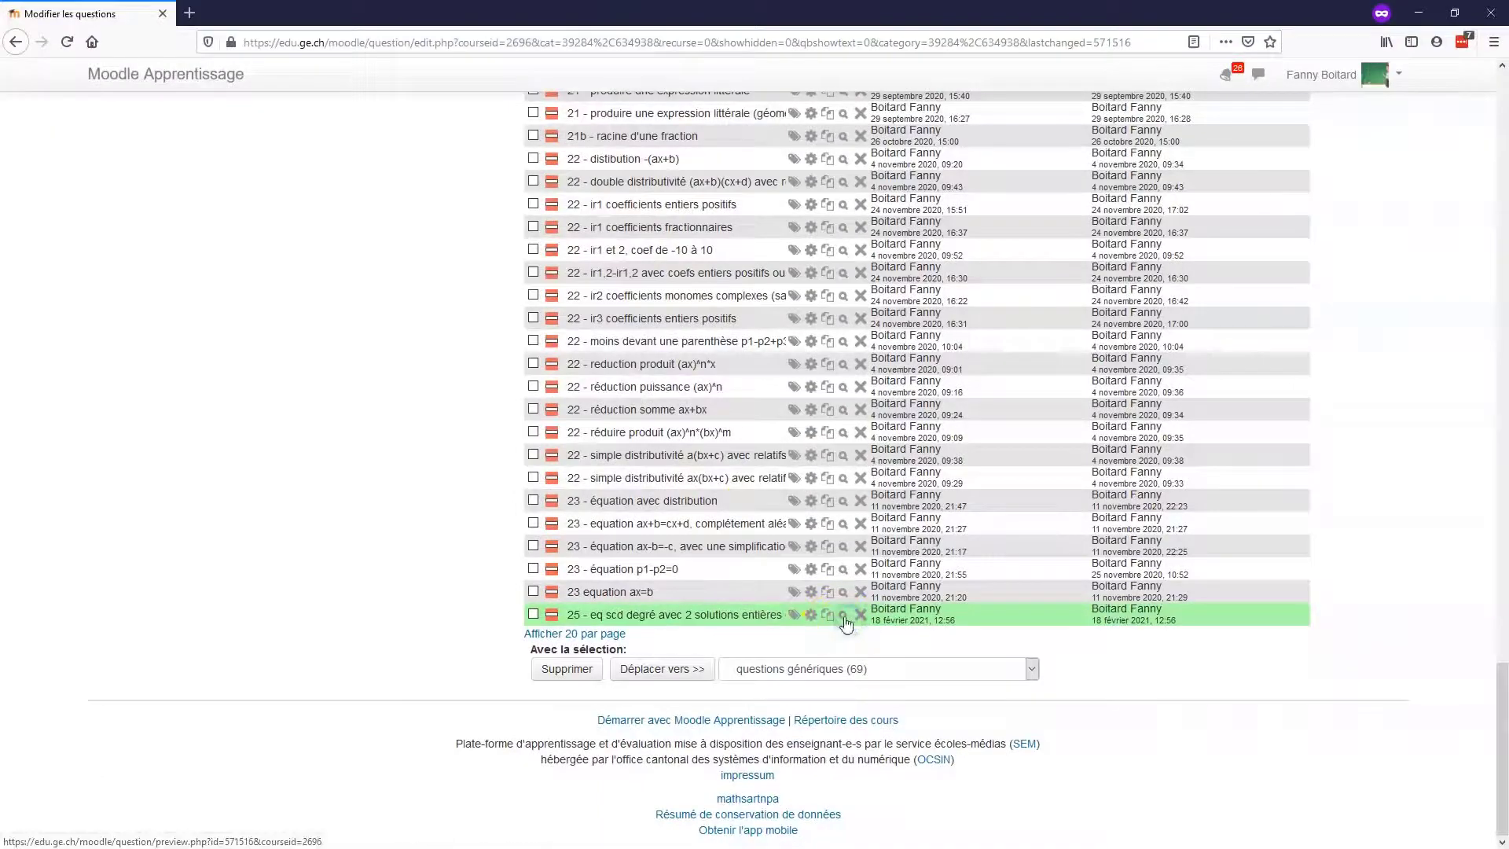
# Preview the second-degree equation question again and submit the space-separated answer 2 -3.
pyautogui.click(843, 615)
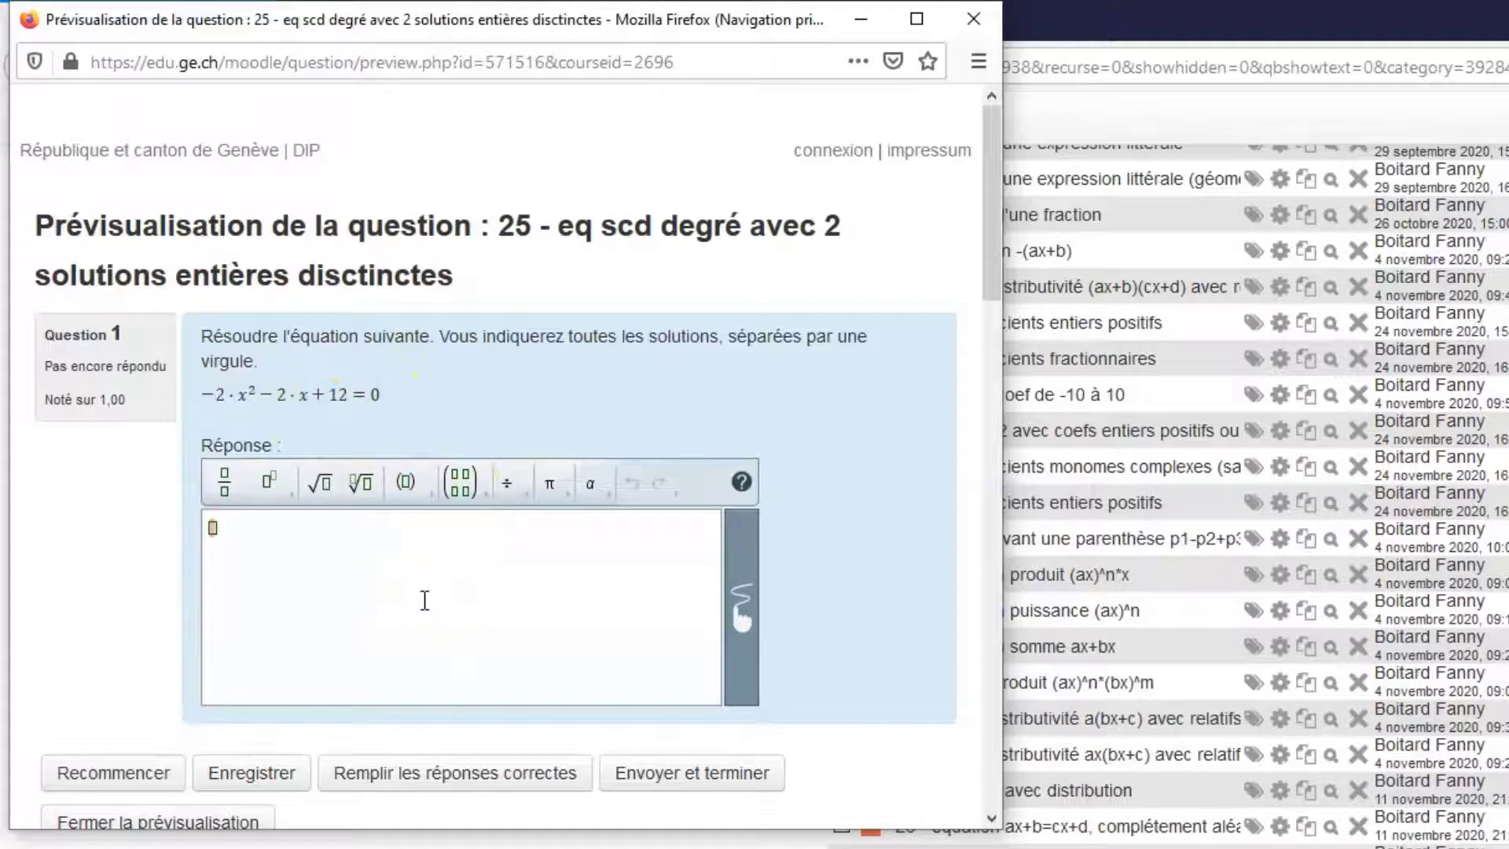
pyautogui.click(386, 585)
pyautogui.write('2 -3')
pyautogui.click(322, 542)
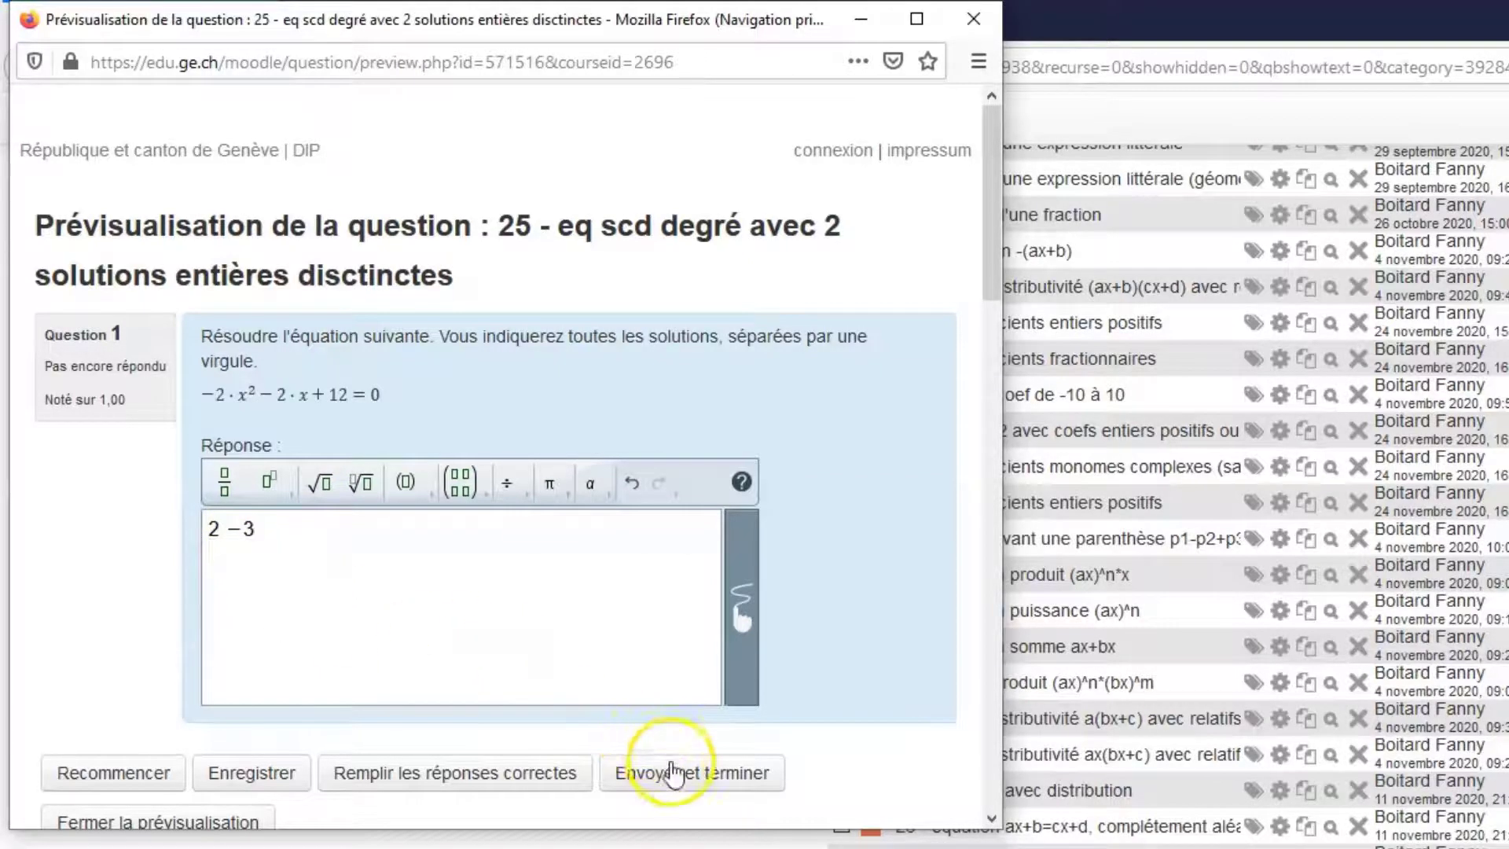
pyautogui.click(674, 771)
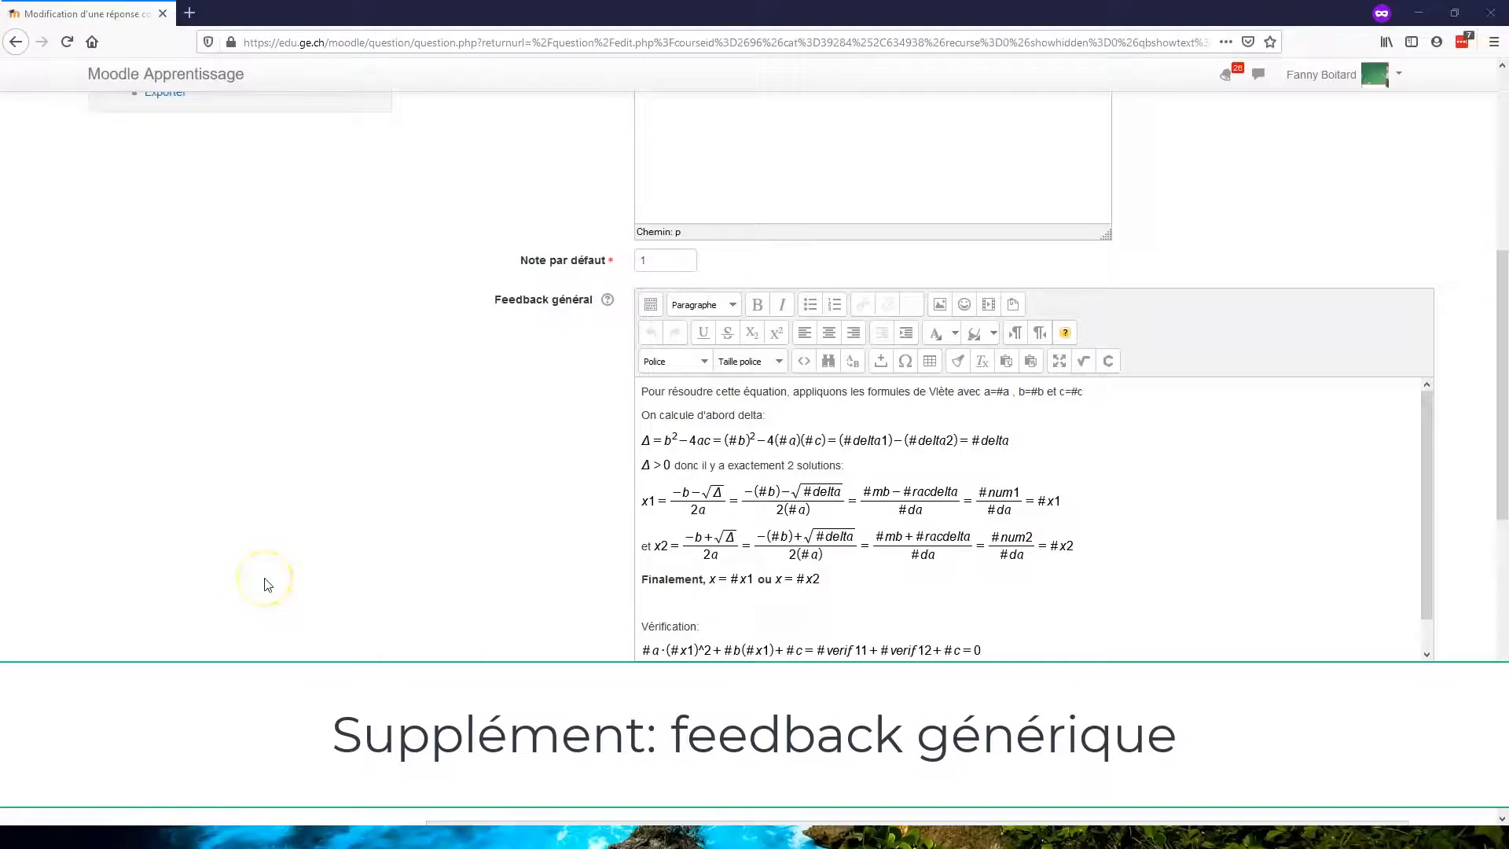
# Review the generic worked solution in the general feedback, from the delta calculation to the verification lines.
pyautogui.click(886, 410)
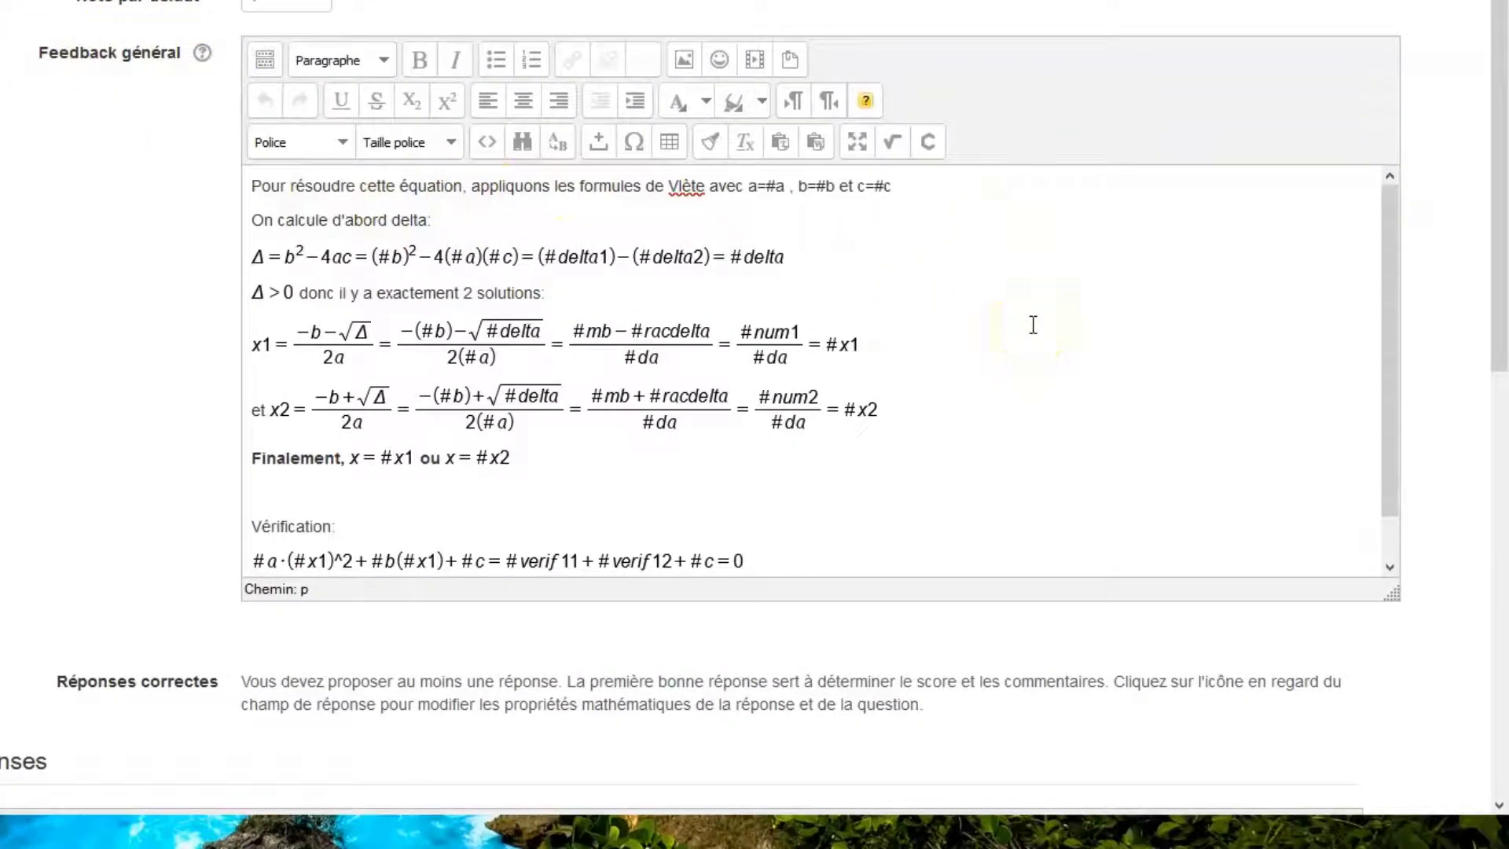
pyautogui.click(440, 220)
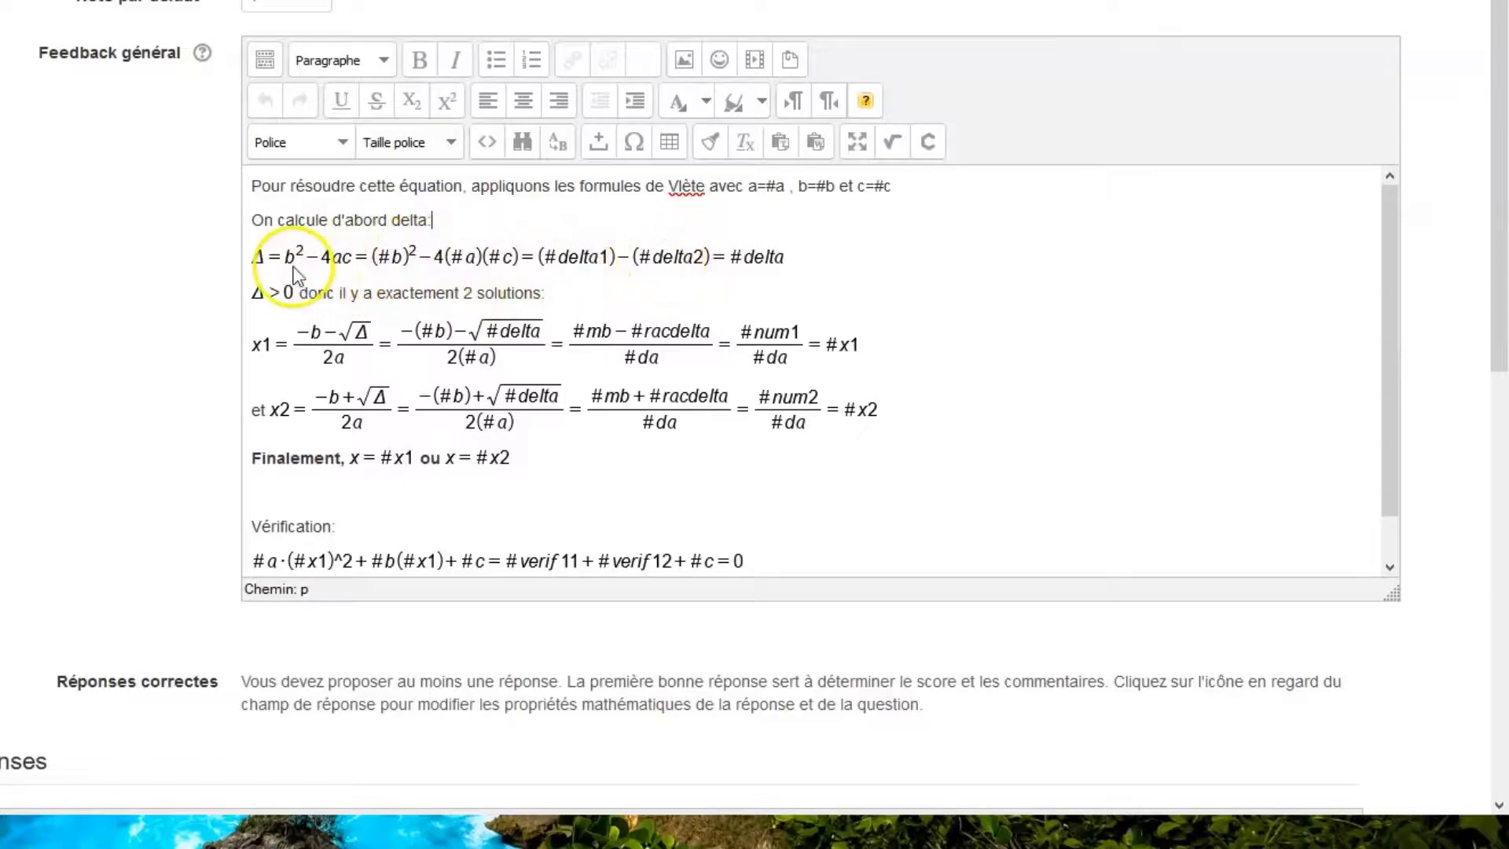
pyautogui.scroll(-1, 1002, 294)
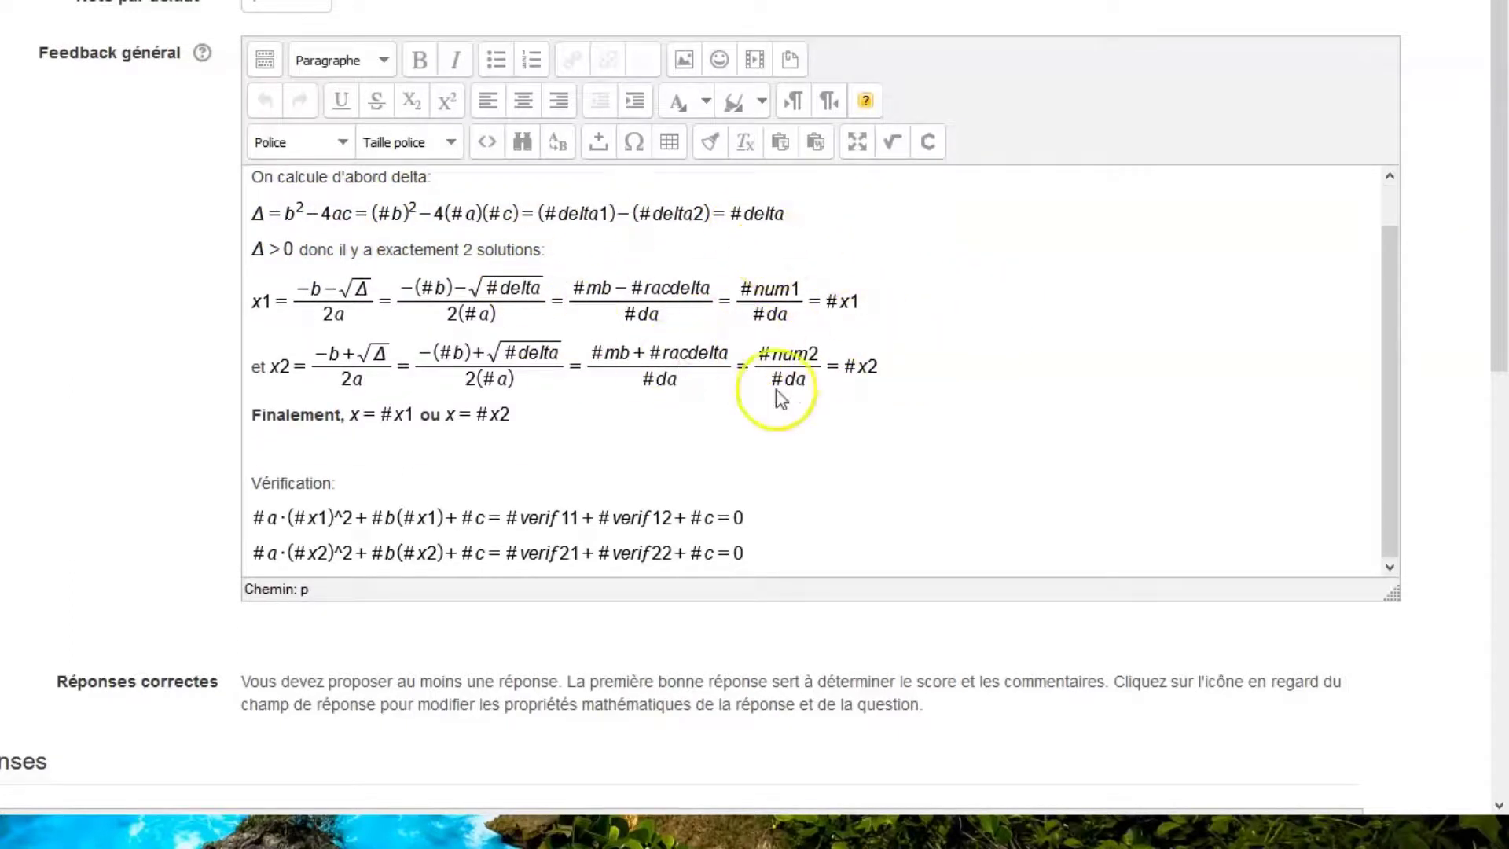
pyautogui.scroll(-3, 967, 409)
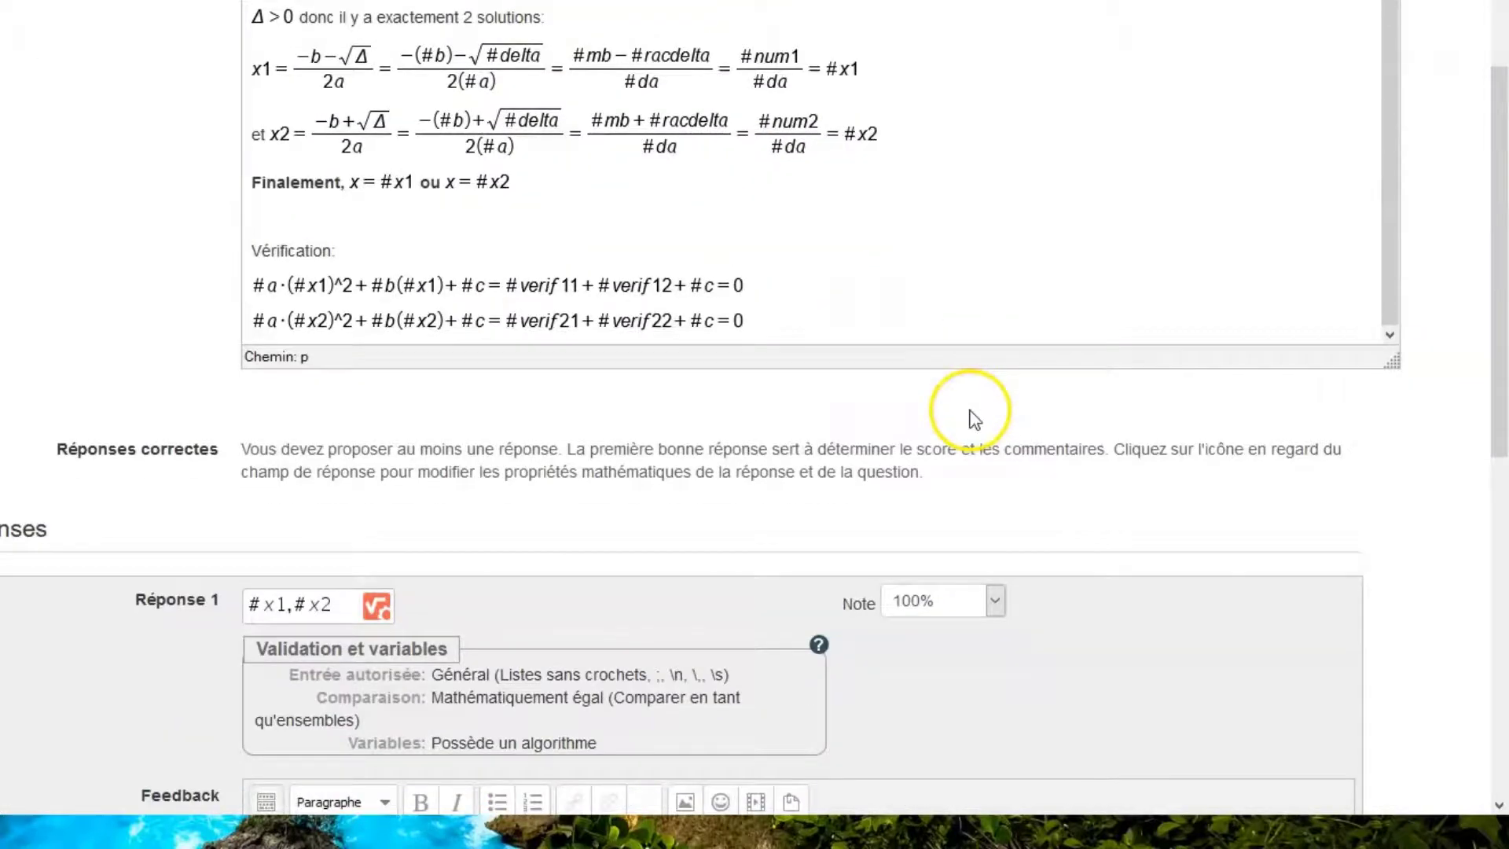
# Inspect the CalcMe algorithm behind answer 1, from the delta variables to verif22, and leave the WIRIS editor without saving.
pyautogui.click(374, 607)
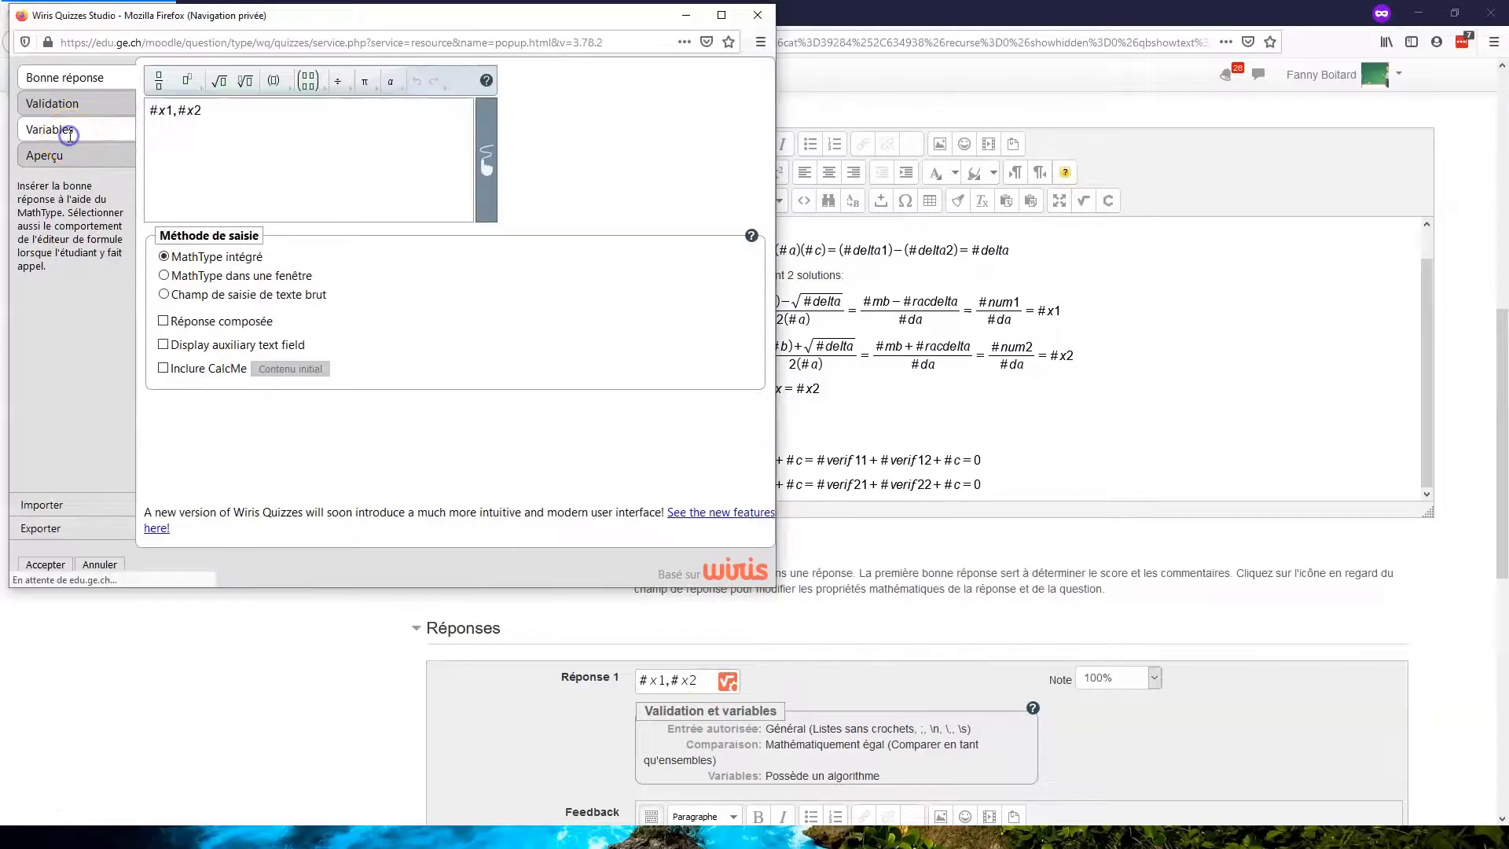
pyautogui.click(63, 129)
pyautogui.click(238, 166)
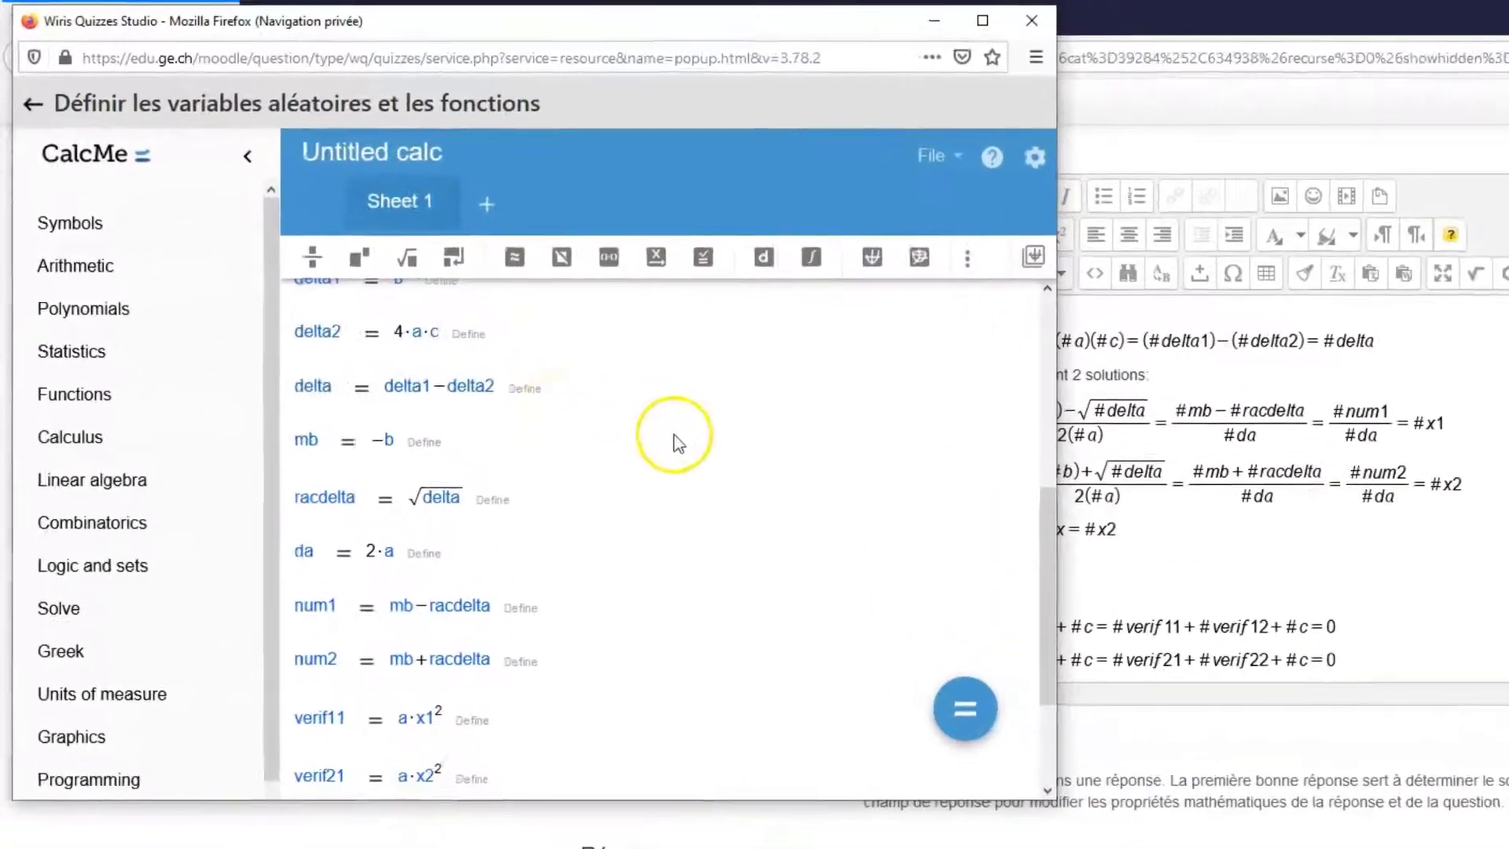
pyautogui.scroll(-2, 440, 353)
pyautogui.scroll(-2, 464, 558)
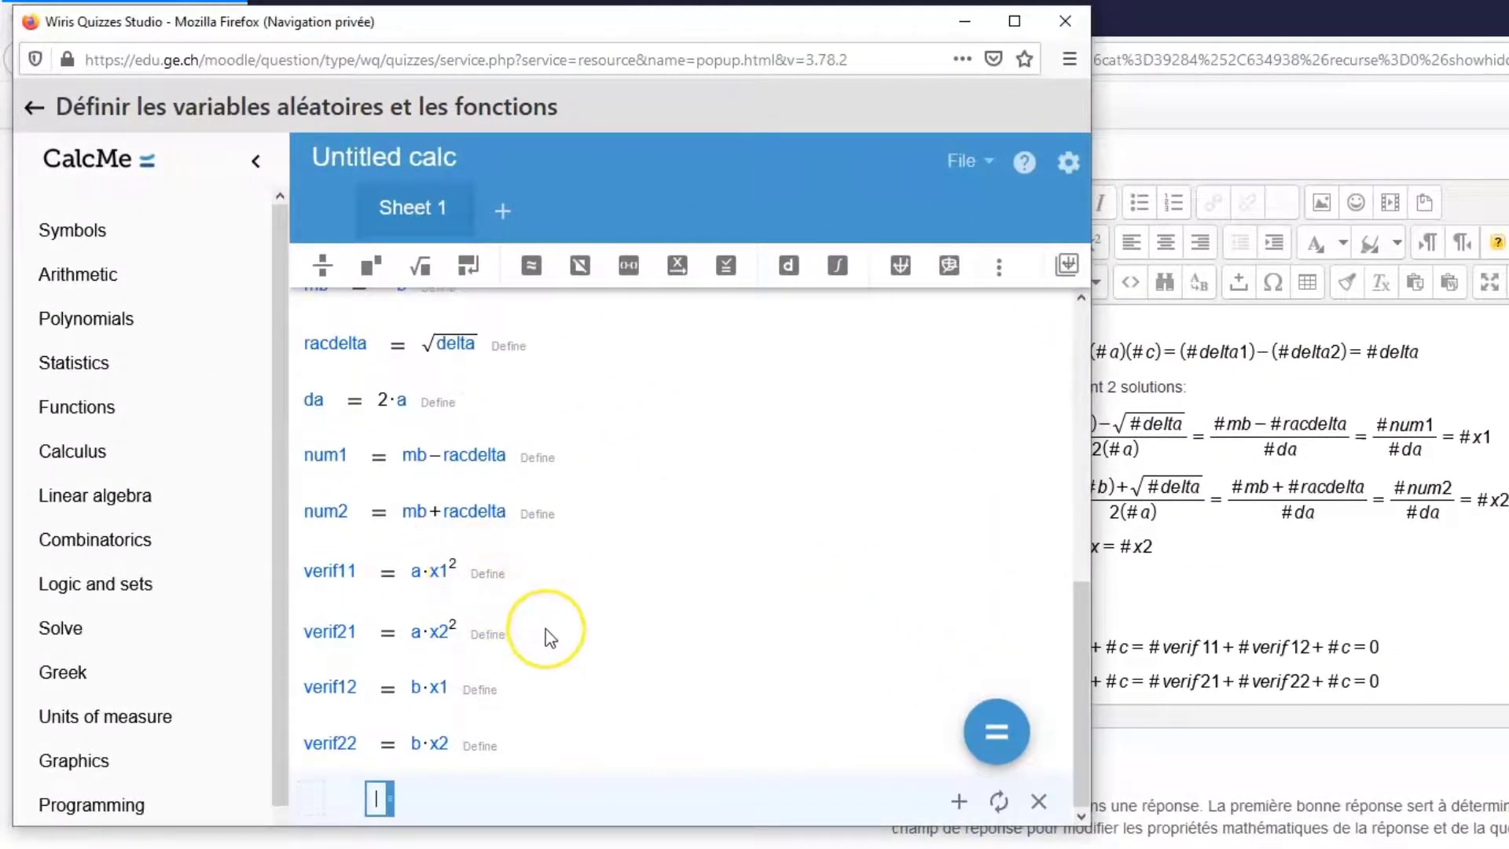
pyautogui.click(34, 109)
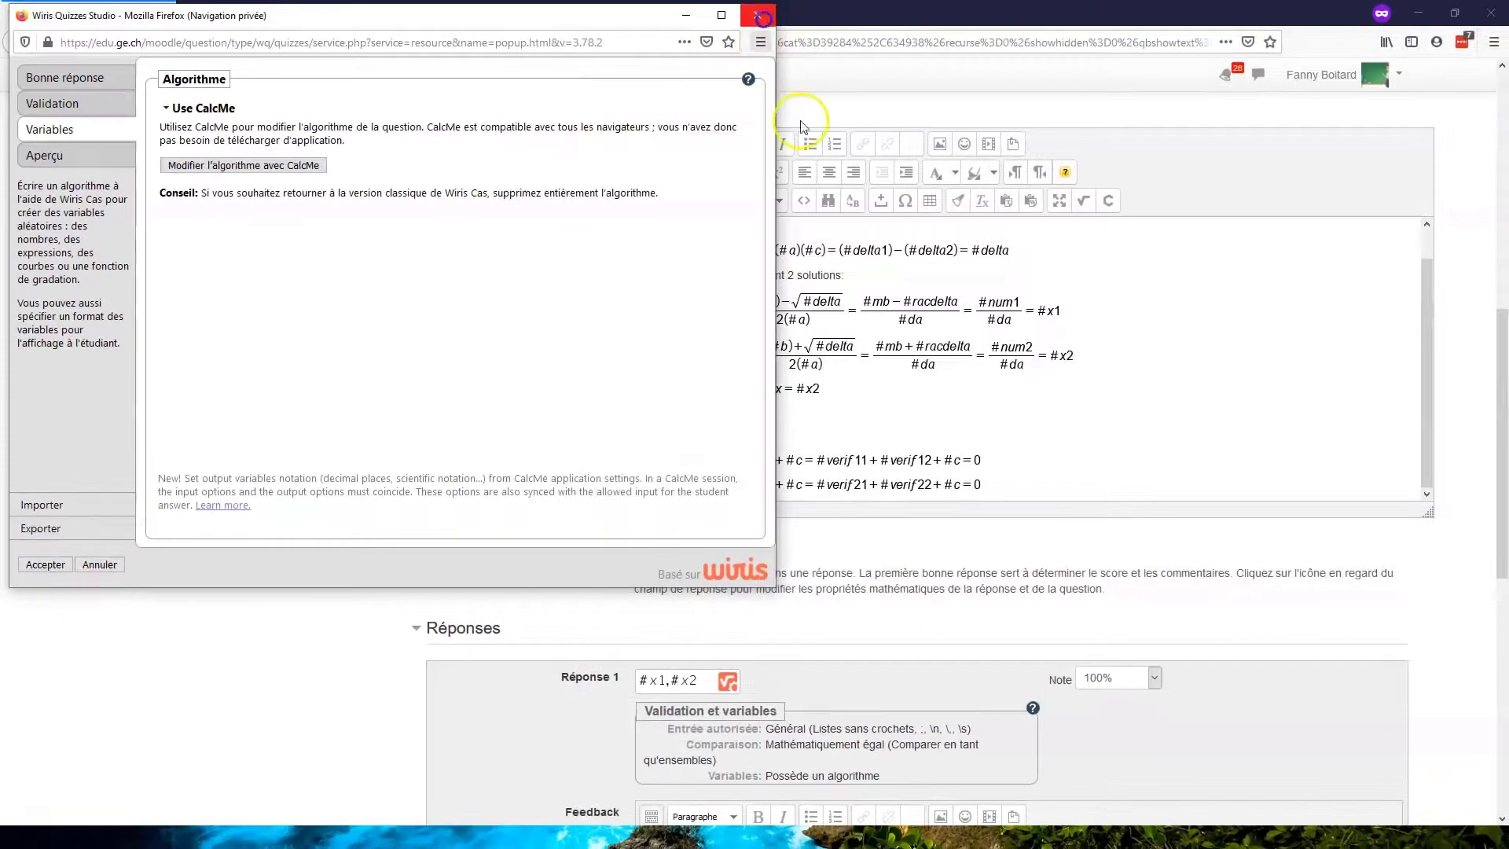
pyautogui.click(1064, 21)
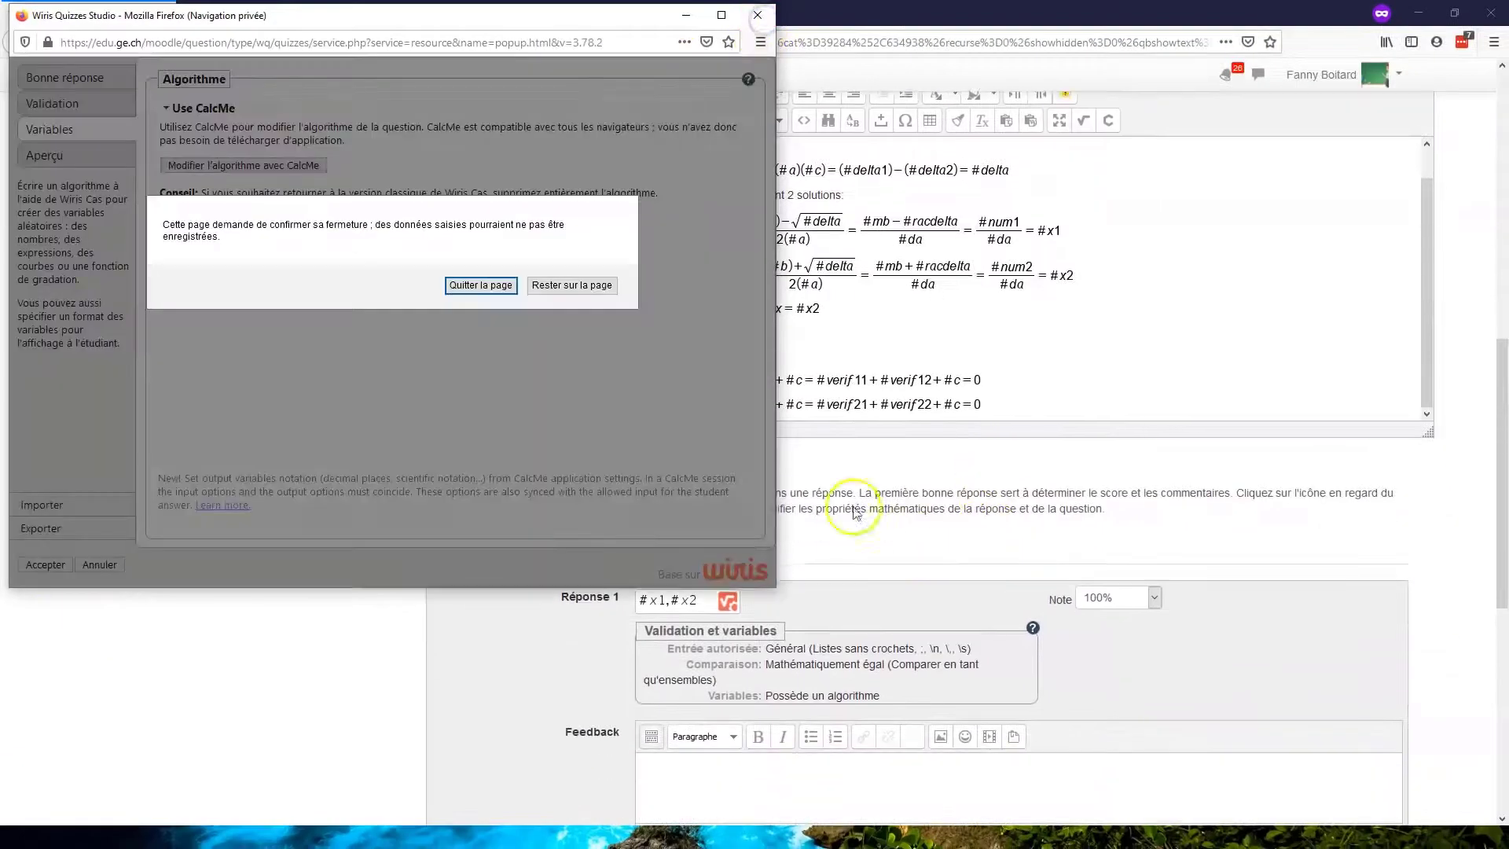
pyautogui.click(494, 286)
# Preview the question in an enlarged window and submit it with a blank answer to check the generic feedback.
pyautogui.scroll(-5, 951, 479)
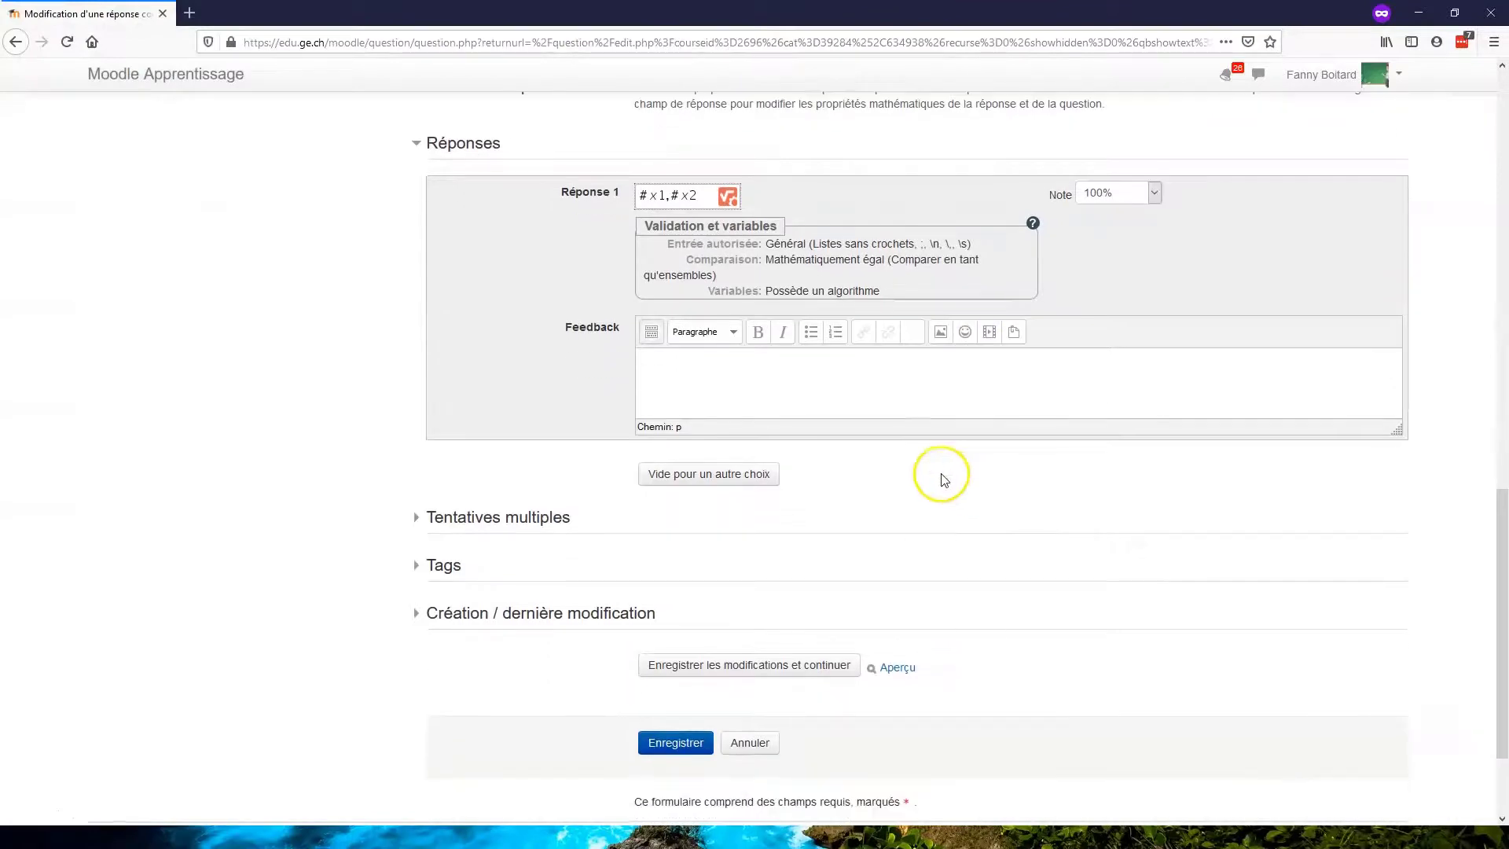
pyautogui.click(897, 667)
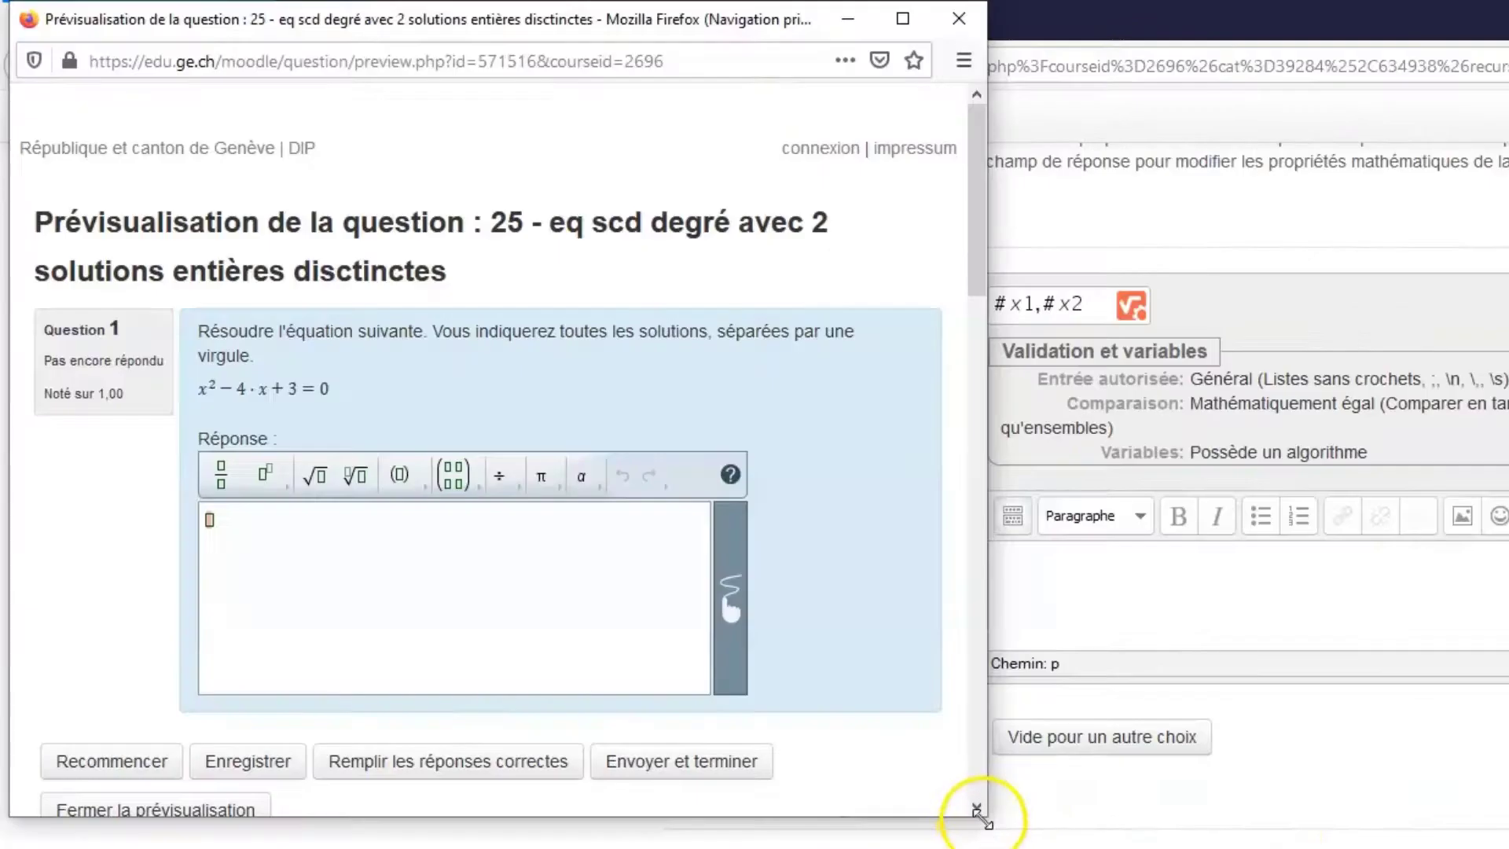
pyautogui.moveTo(977, 810); pyautogui.dragTo(1332, 845)
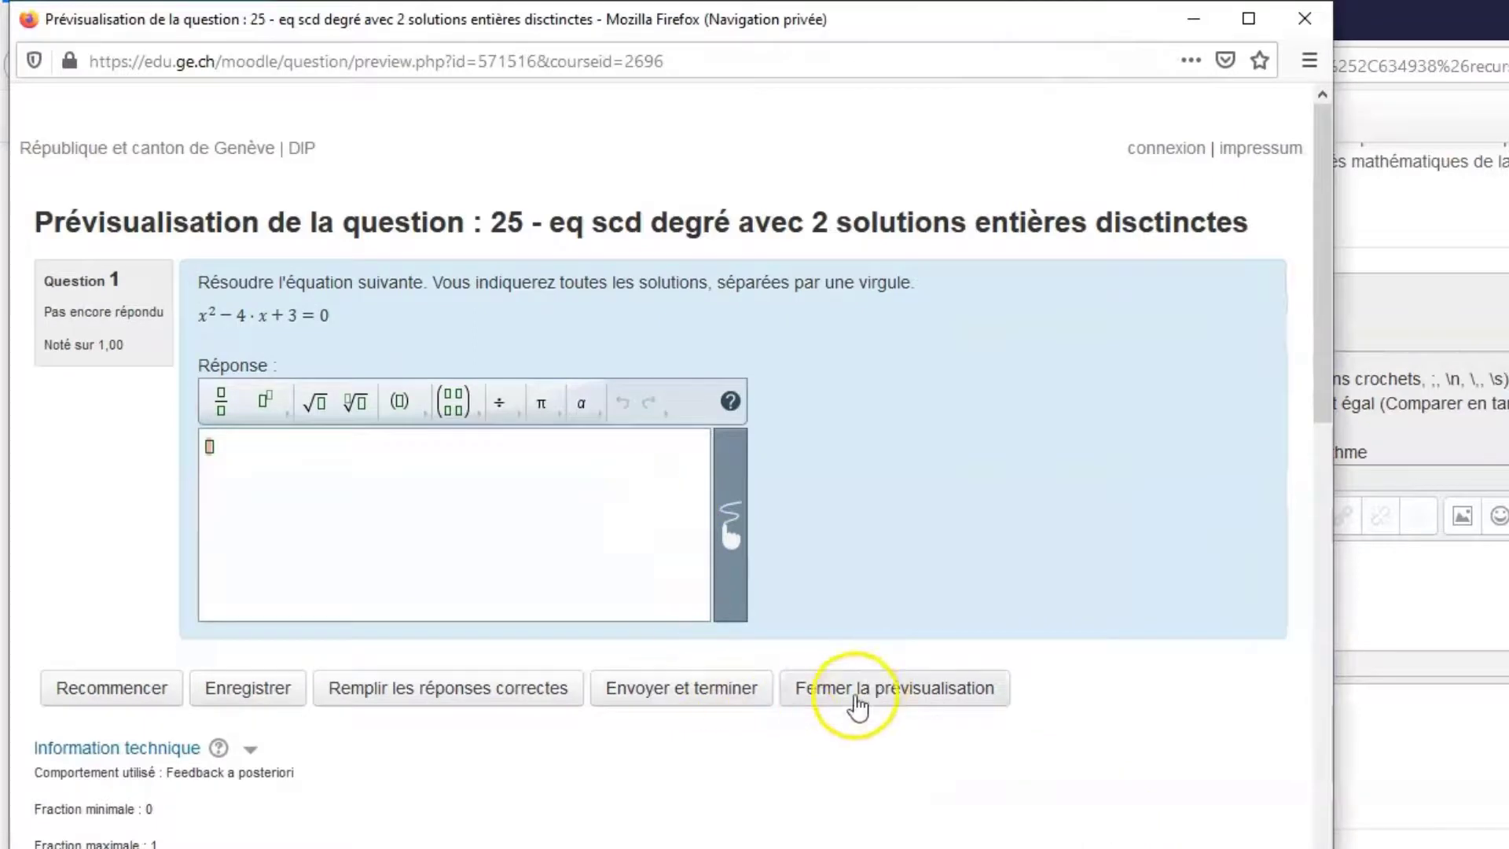
pyautogui.click(728, 686)
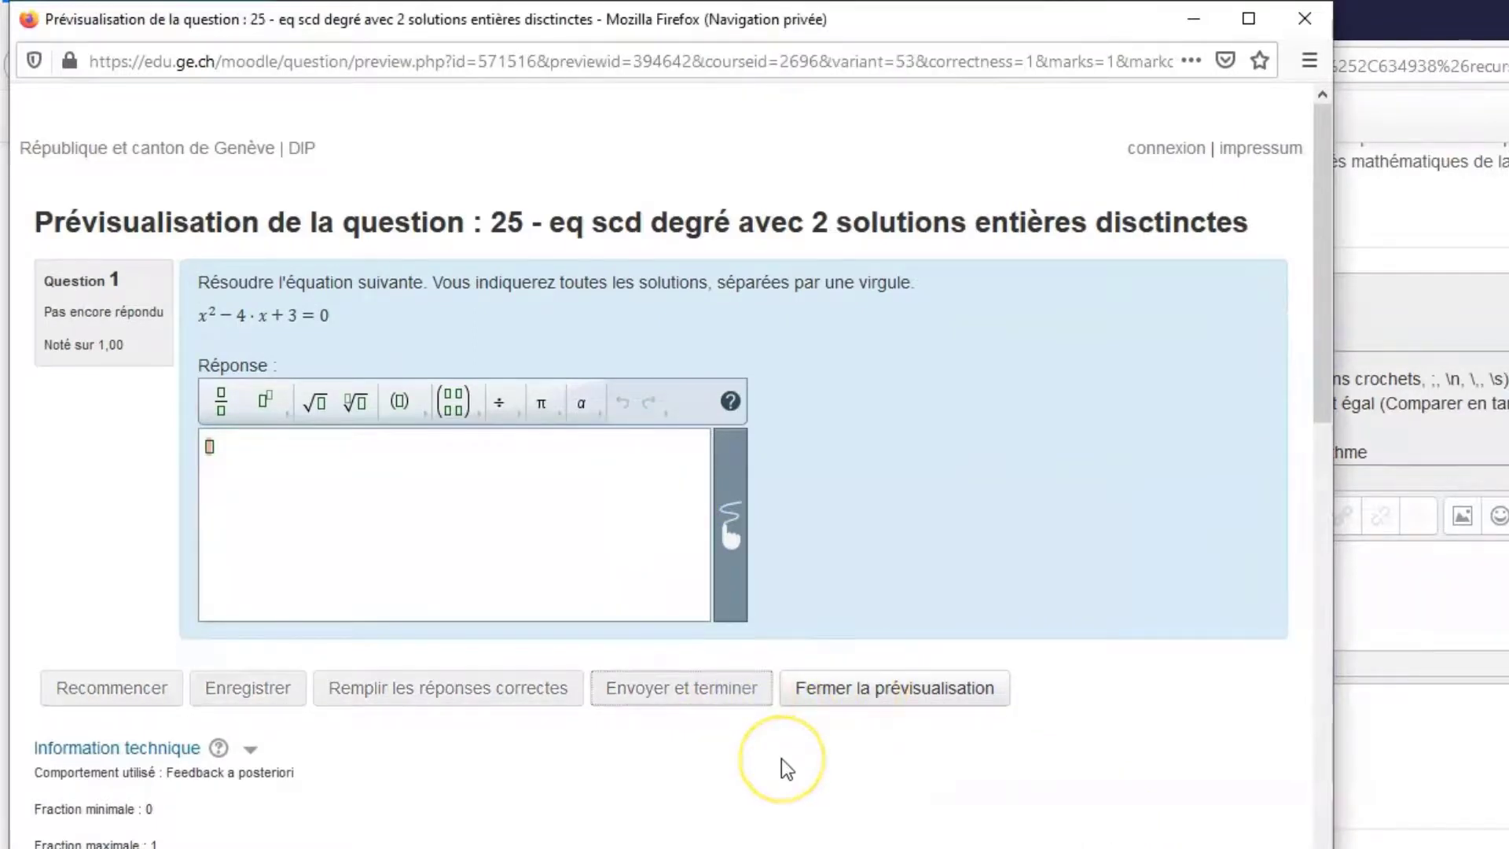
pyautogui.scroll(-3, 795, 693)
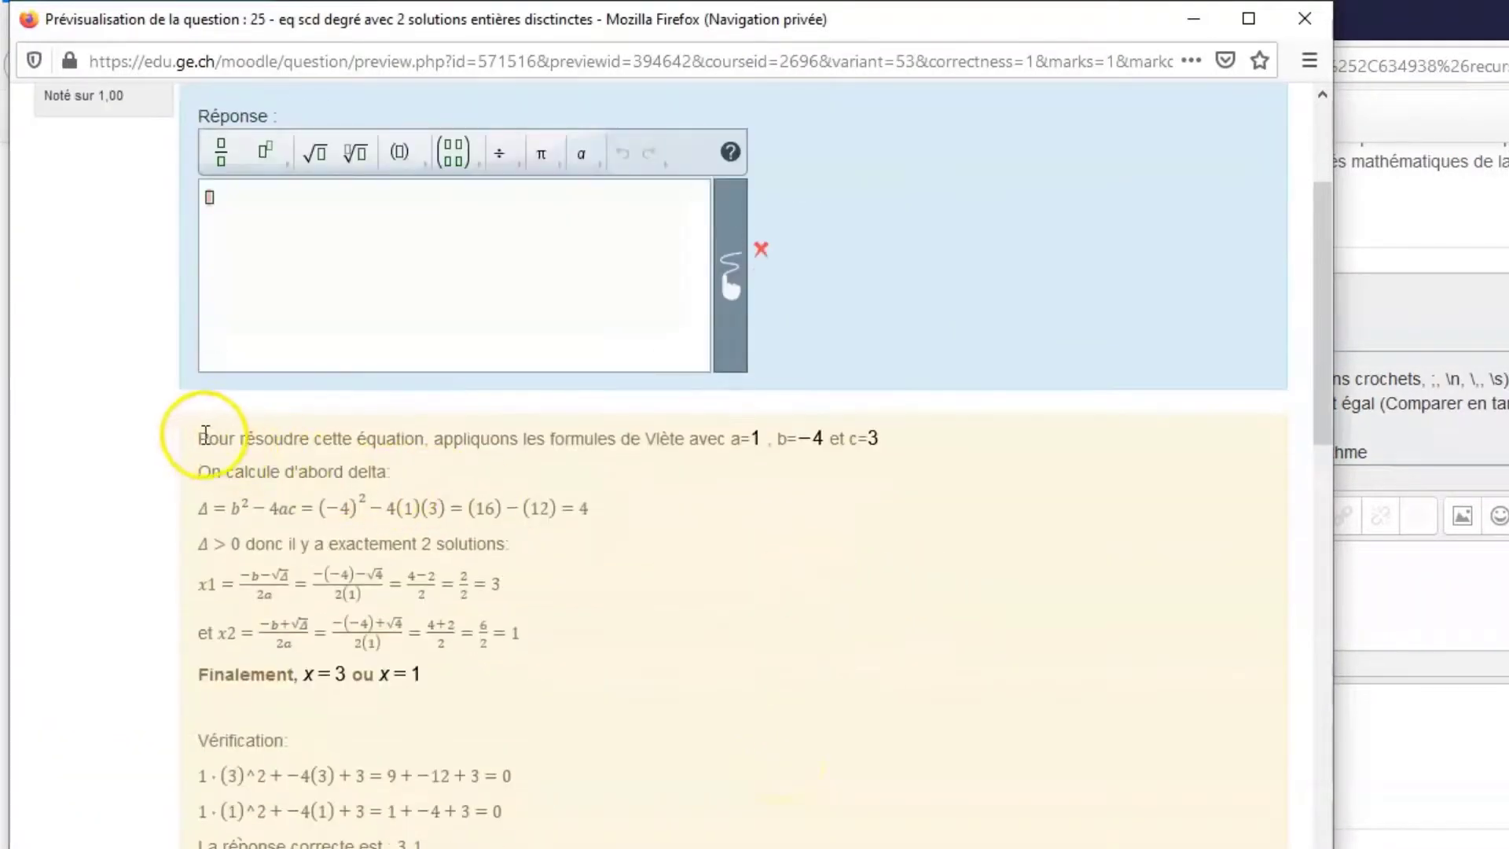